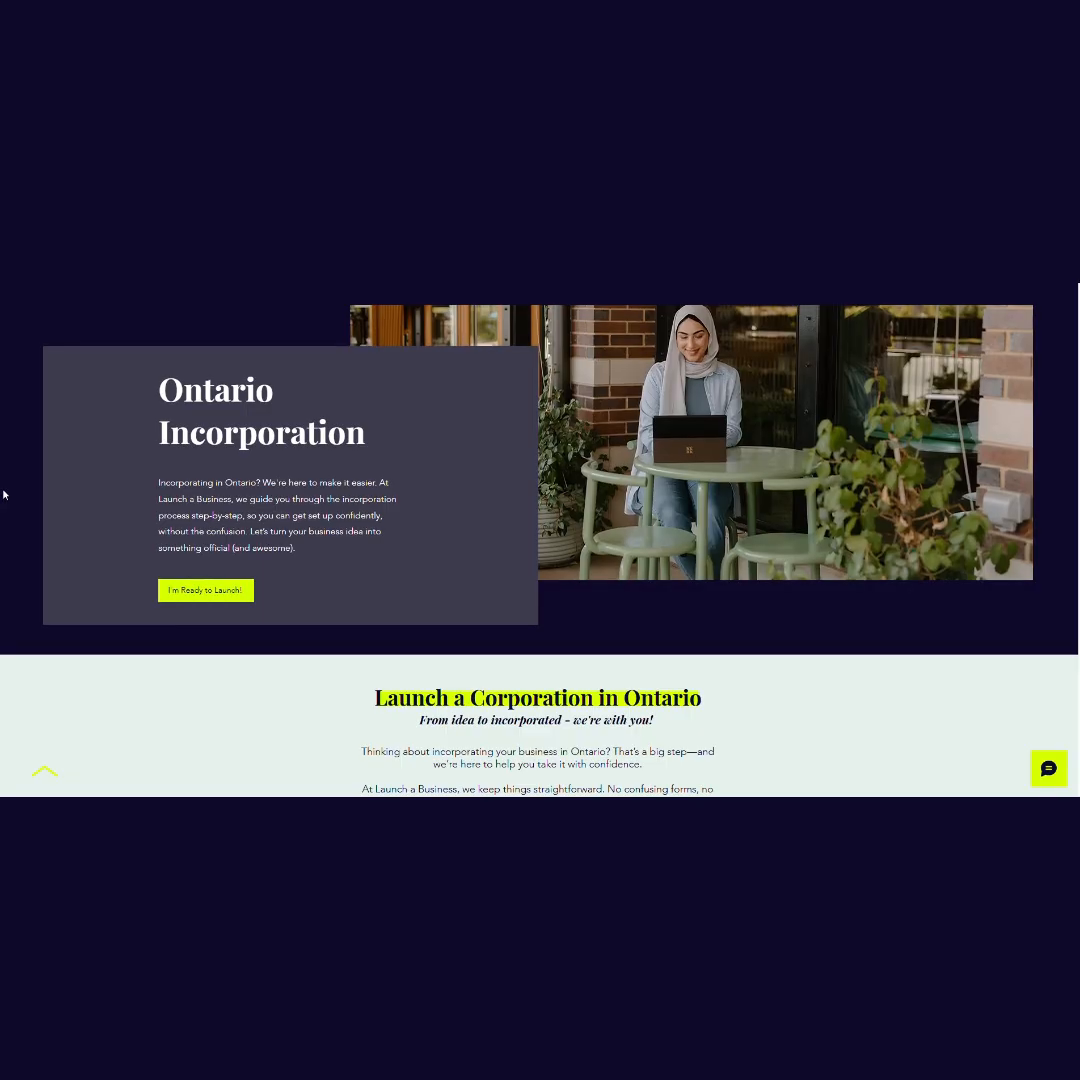
In the Ontario Corporation Form, set the type of registration to Named Corporation (2-3 business days).
scroll(7, 499, "down", 2)
scroll(267, 568, "down", 3)
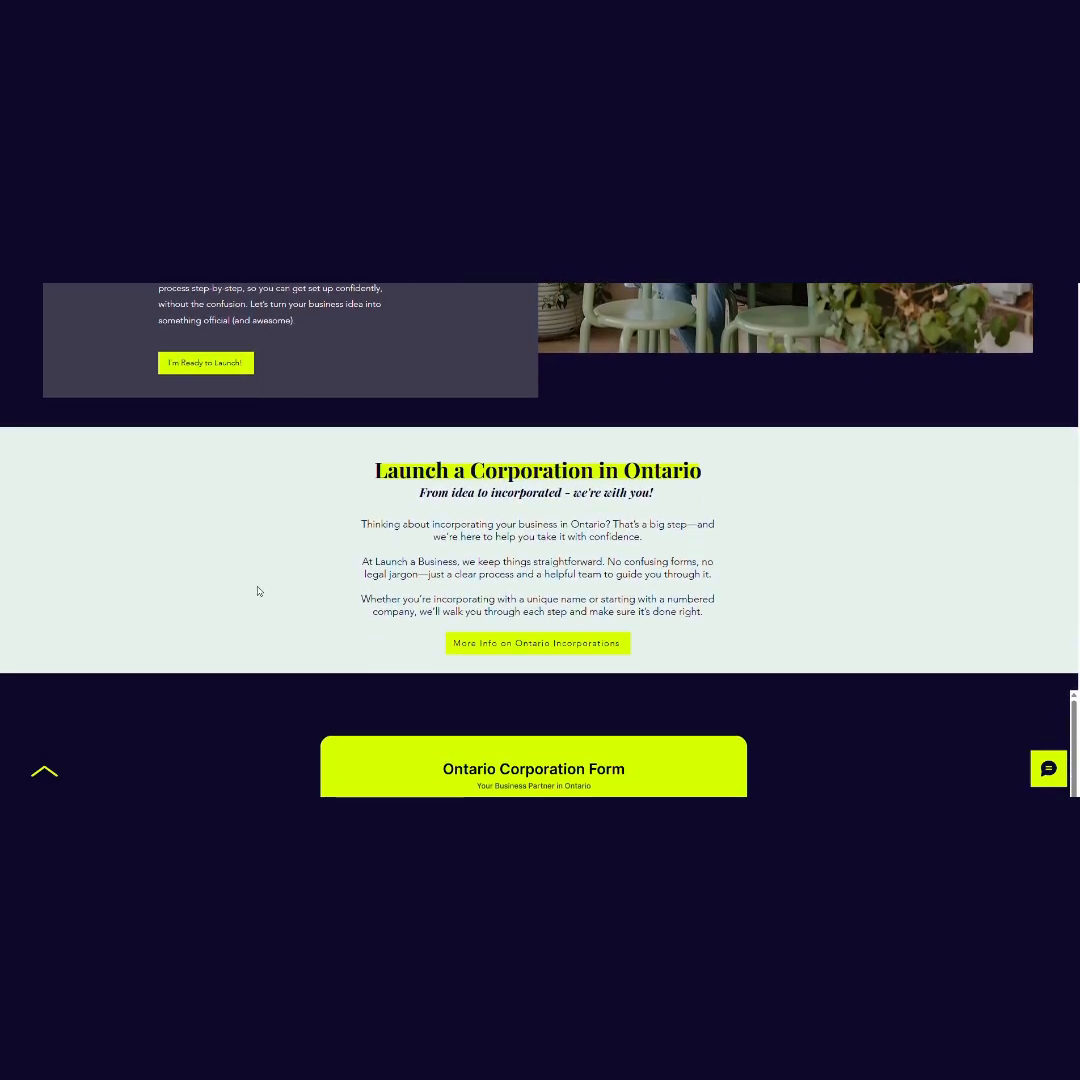
scroll(220, 586, "down", 2)
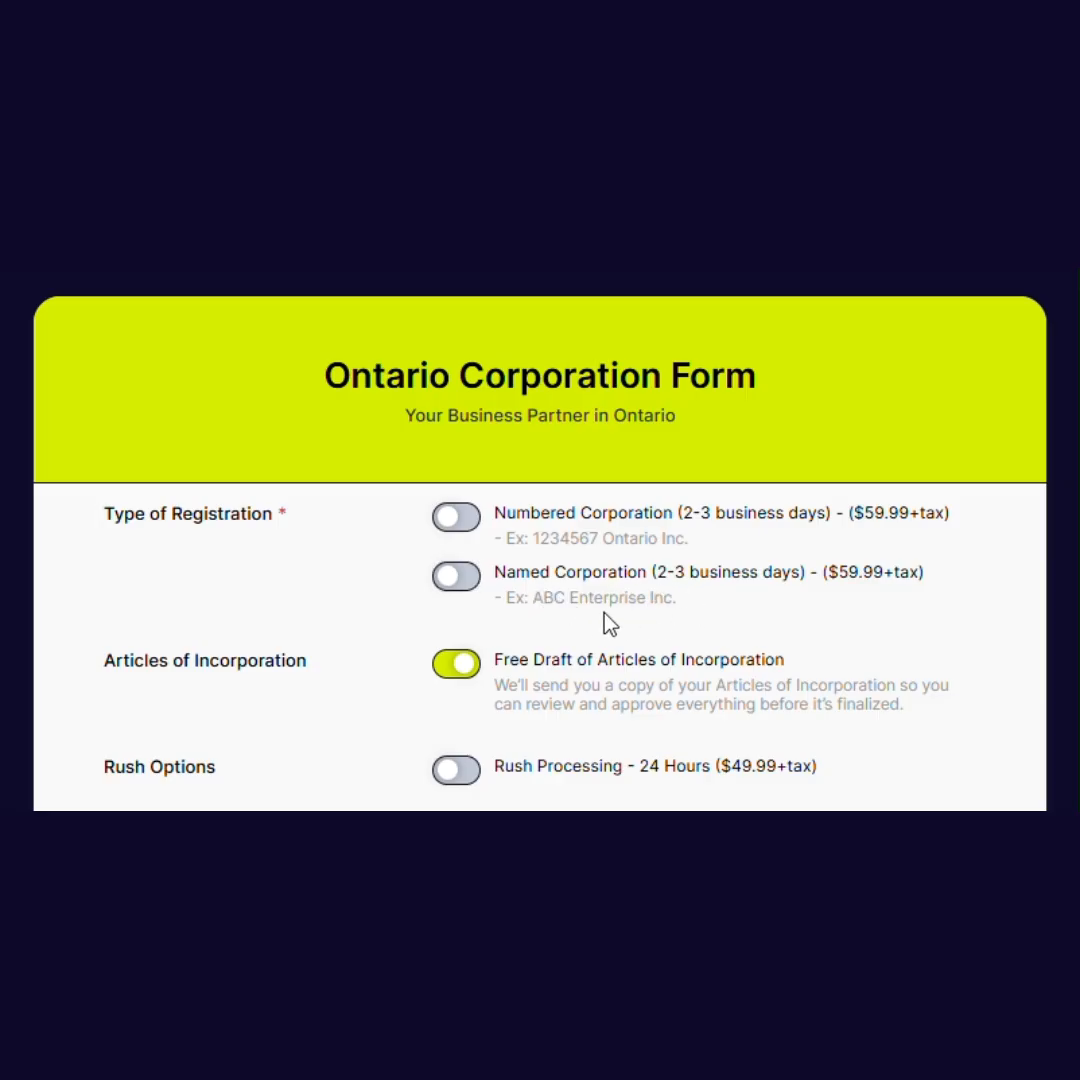
left_click(462, 585)
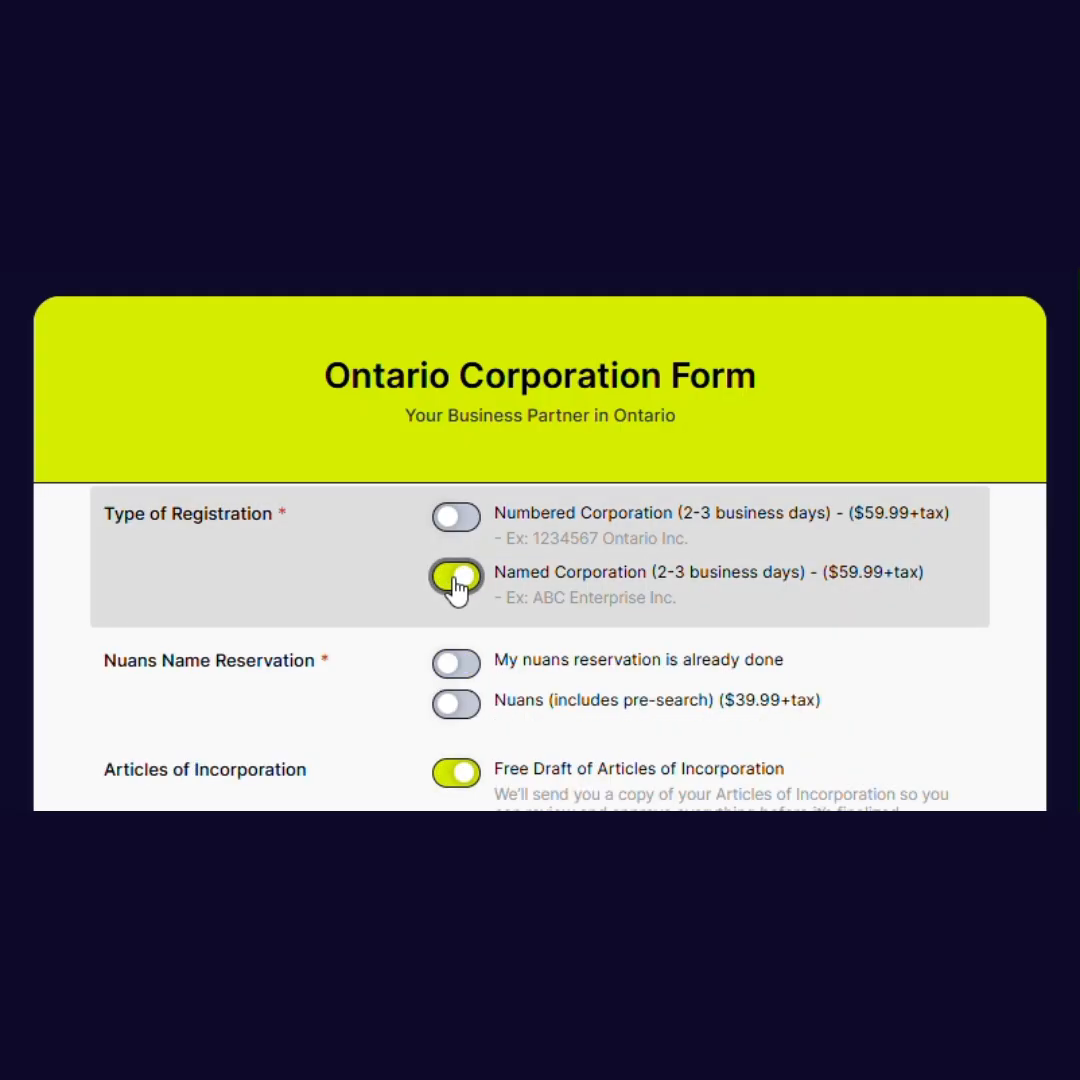
Mark the Nuans name reservation as already done and choose to email the Nuans Report.
scroll(410, 568, "down", 1)
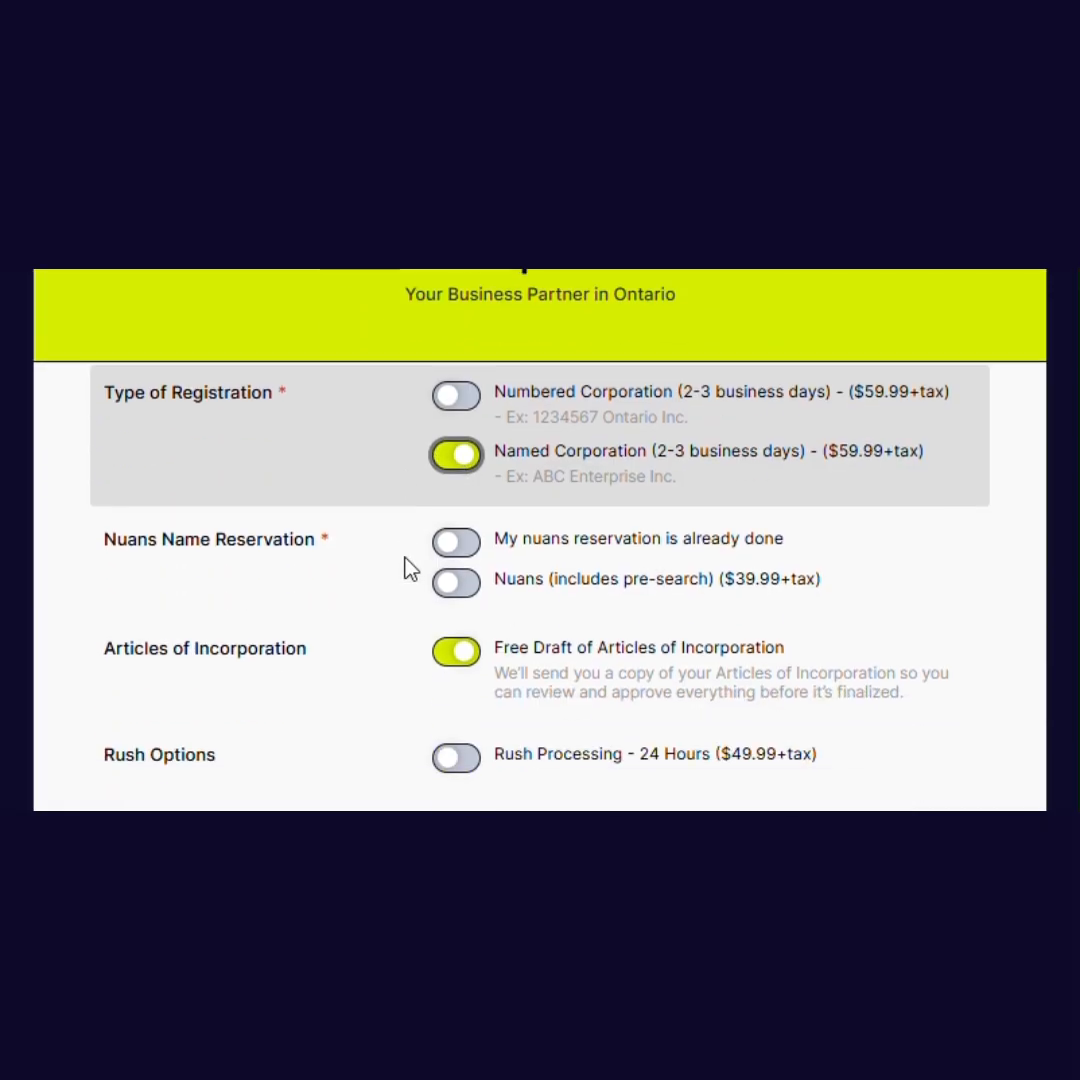
scroll(405, 568, "down", 1)
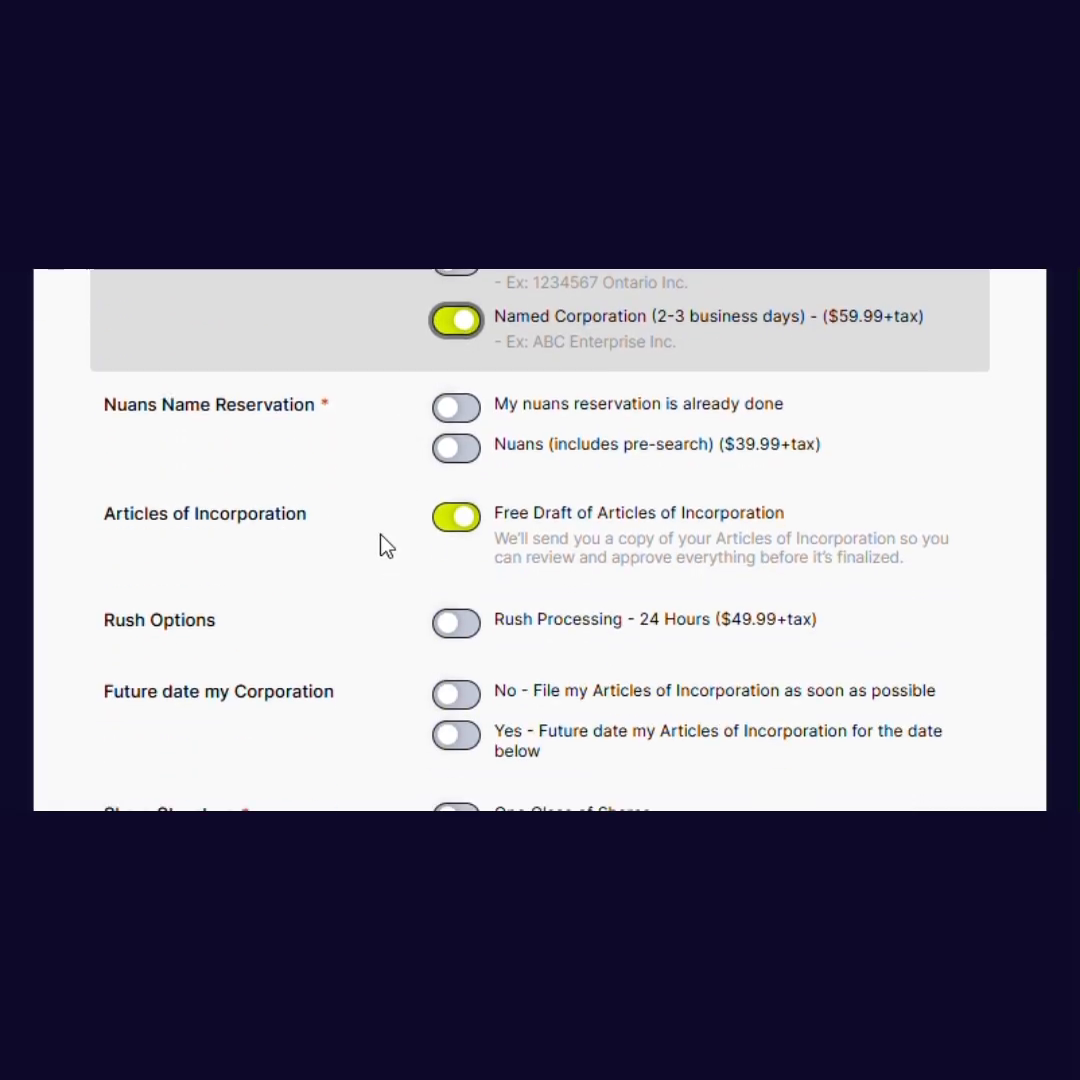
left_click(468, 418)
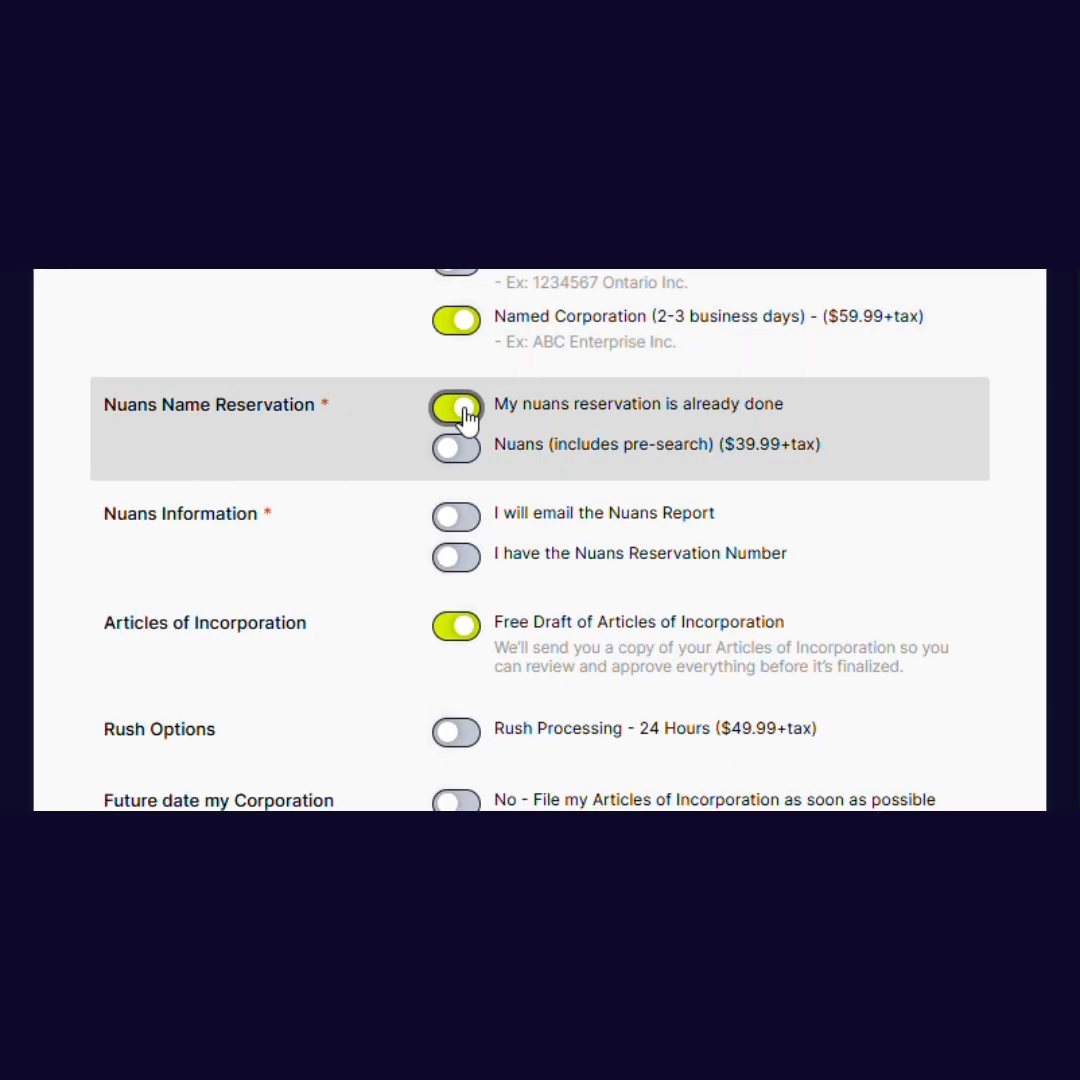
left_click(464, 522)
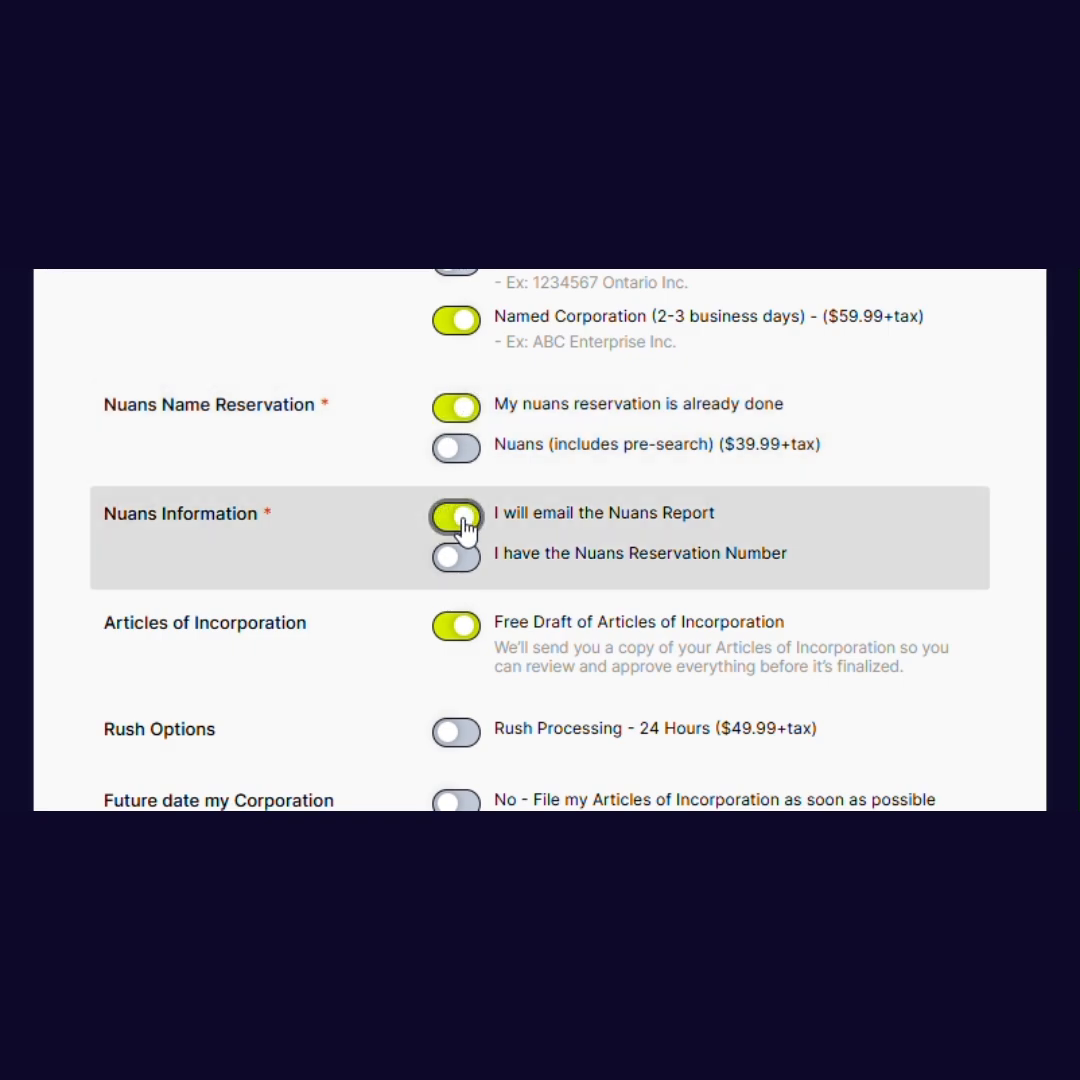
Switch the Nuans name reservation to Nuans (includes pre-search) and add 24-hour Rush Processing.
left_click(452, 450)
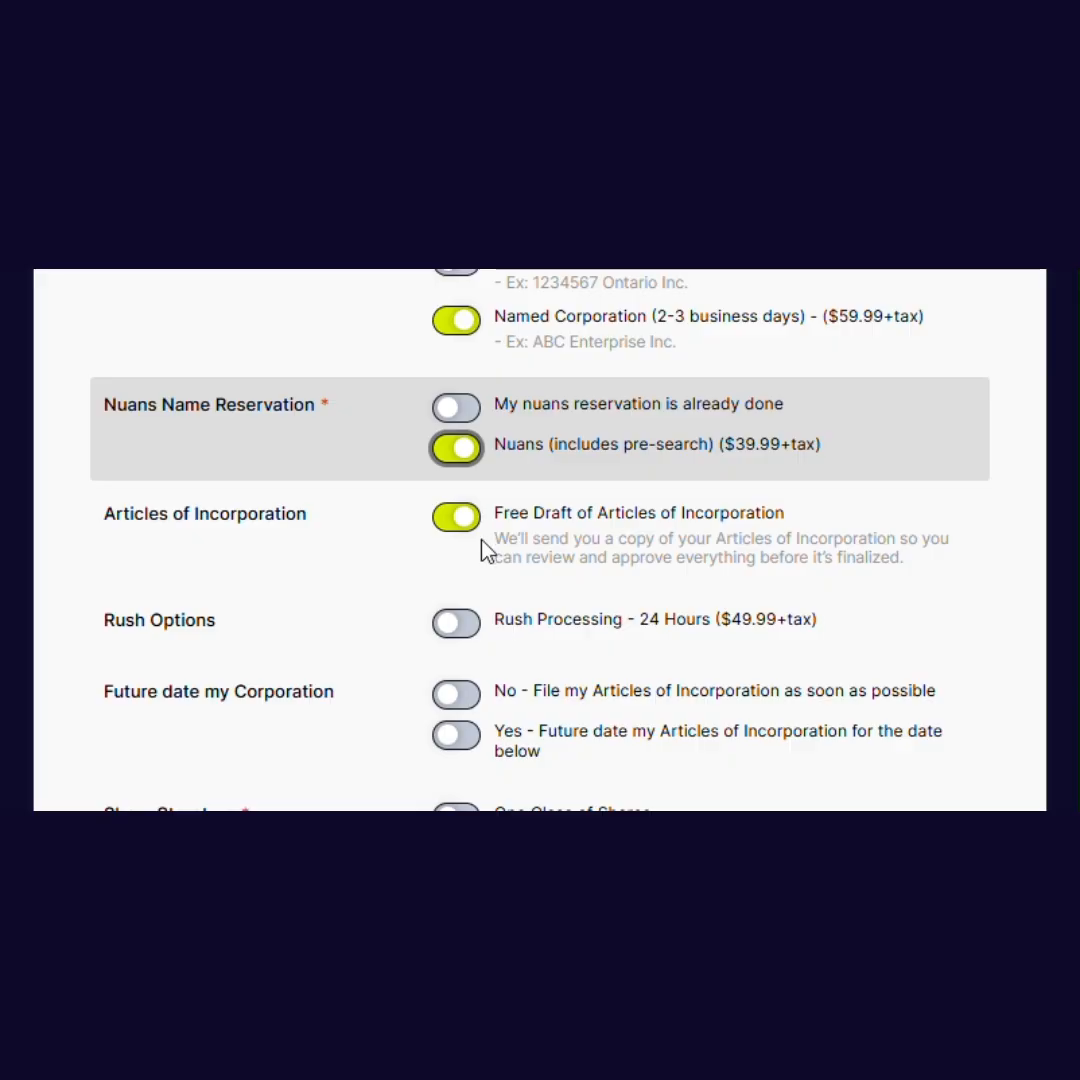
left_click(458, 623)
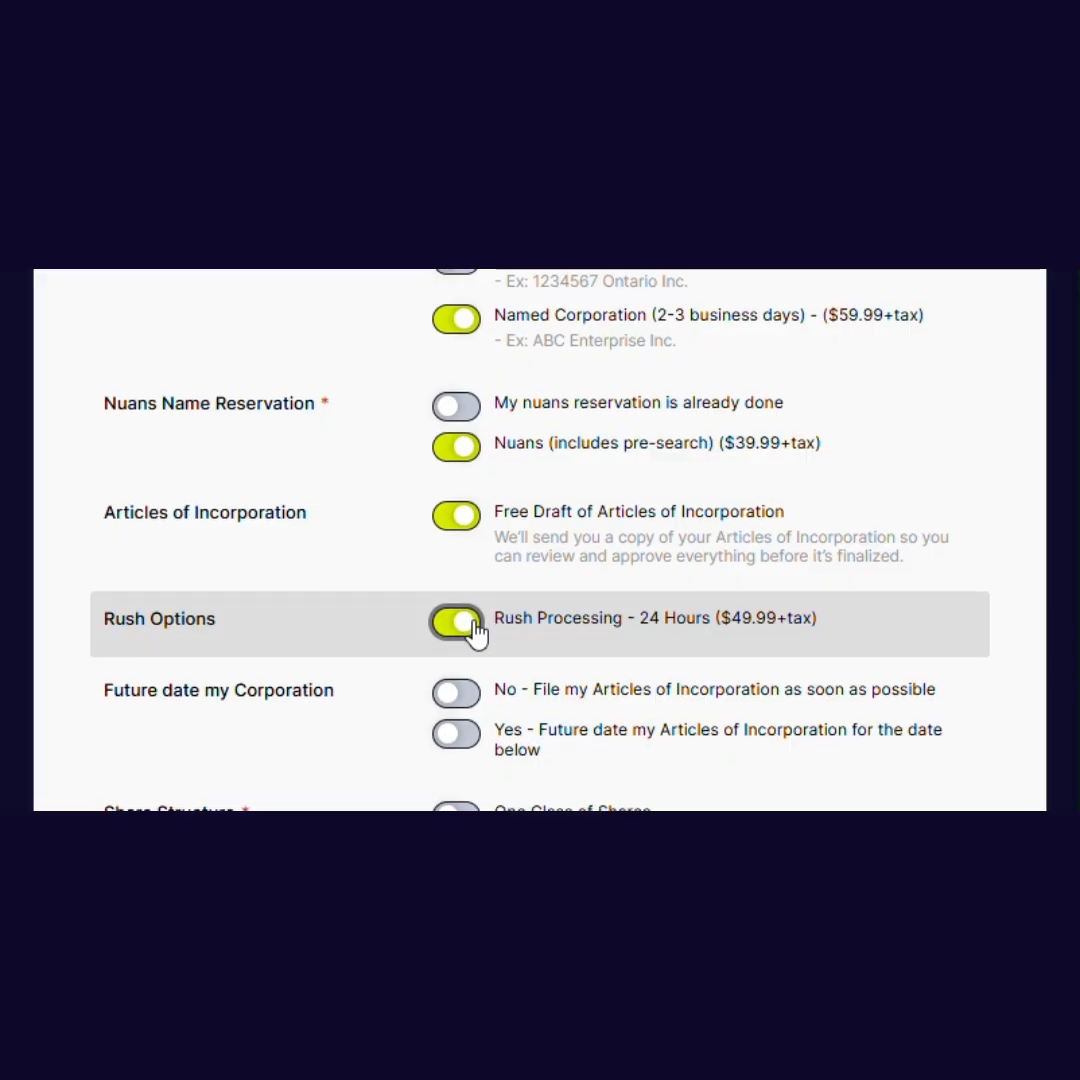
Try the future-dating option for the corporation, and settle on No, filing the Articles of Incorporation as soon as possible.
scroll(476, 632, "down", 3)
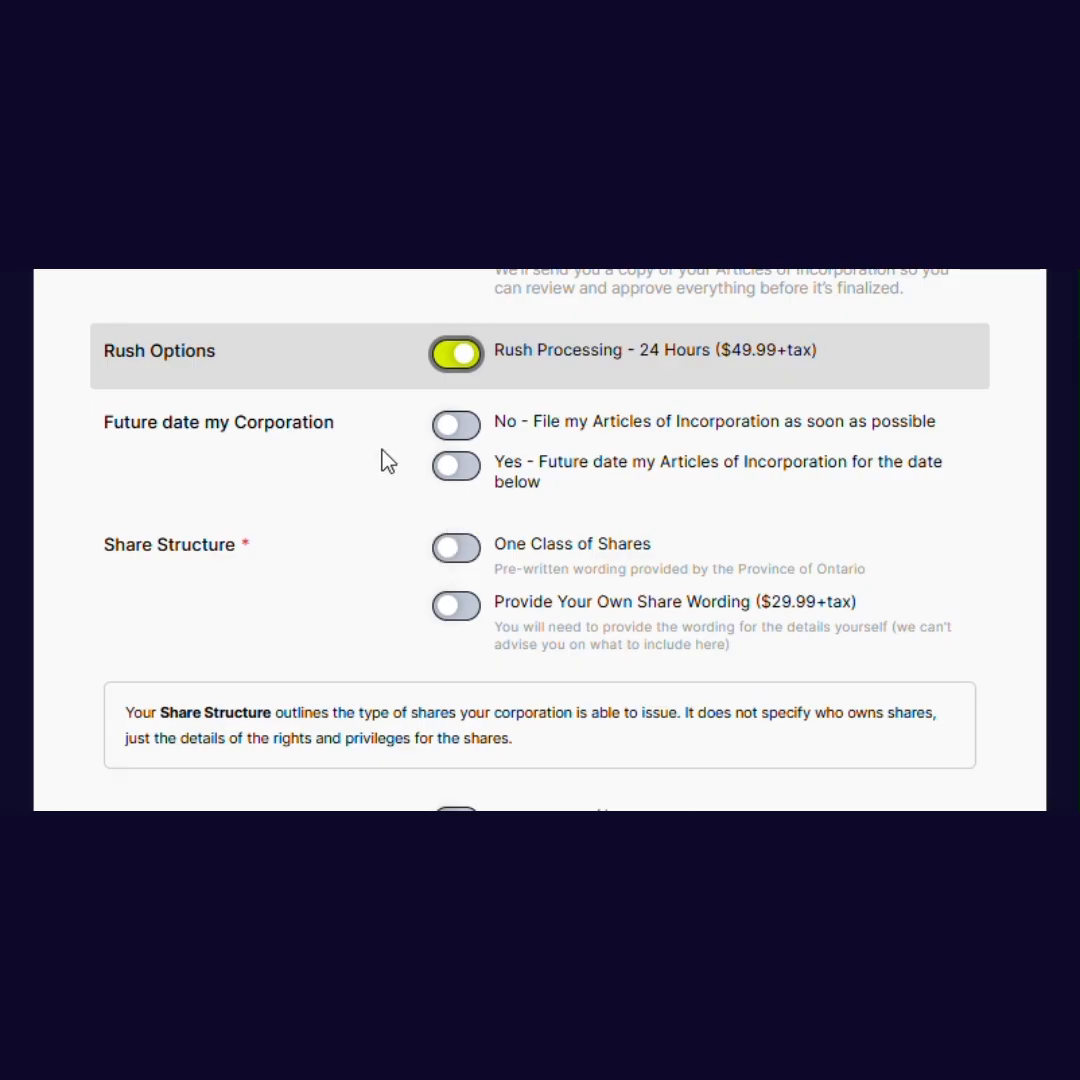
left_click(458, 467)
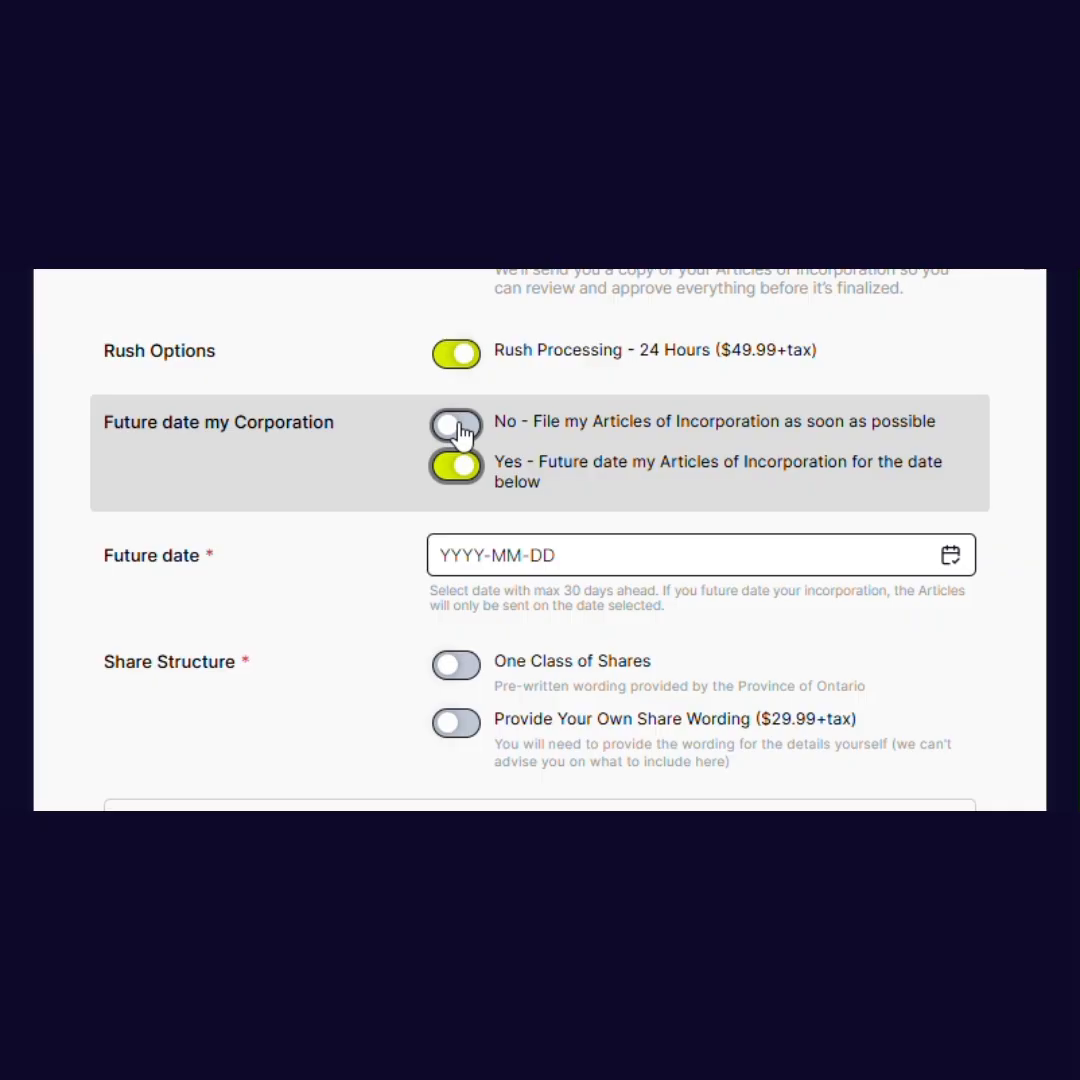
left_click(458, 427)
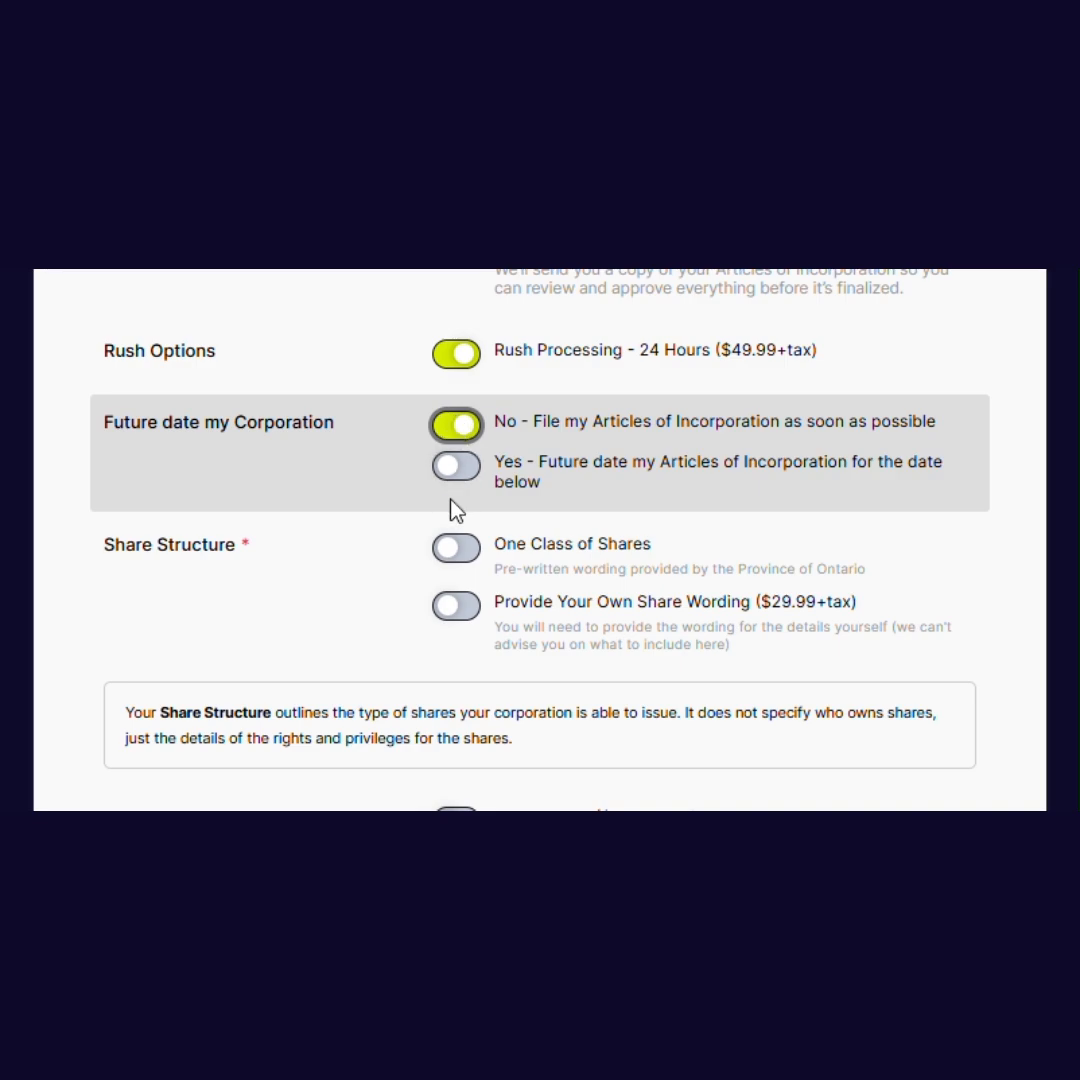
Choose One Class of Shares as the share structure and add the Initial Notice service.
scroll(453, 569, "down", 1)
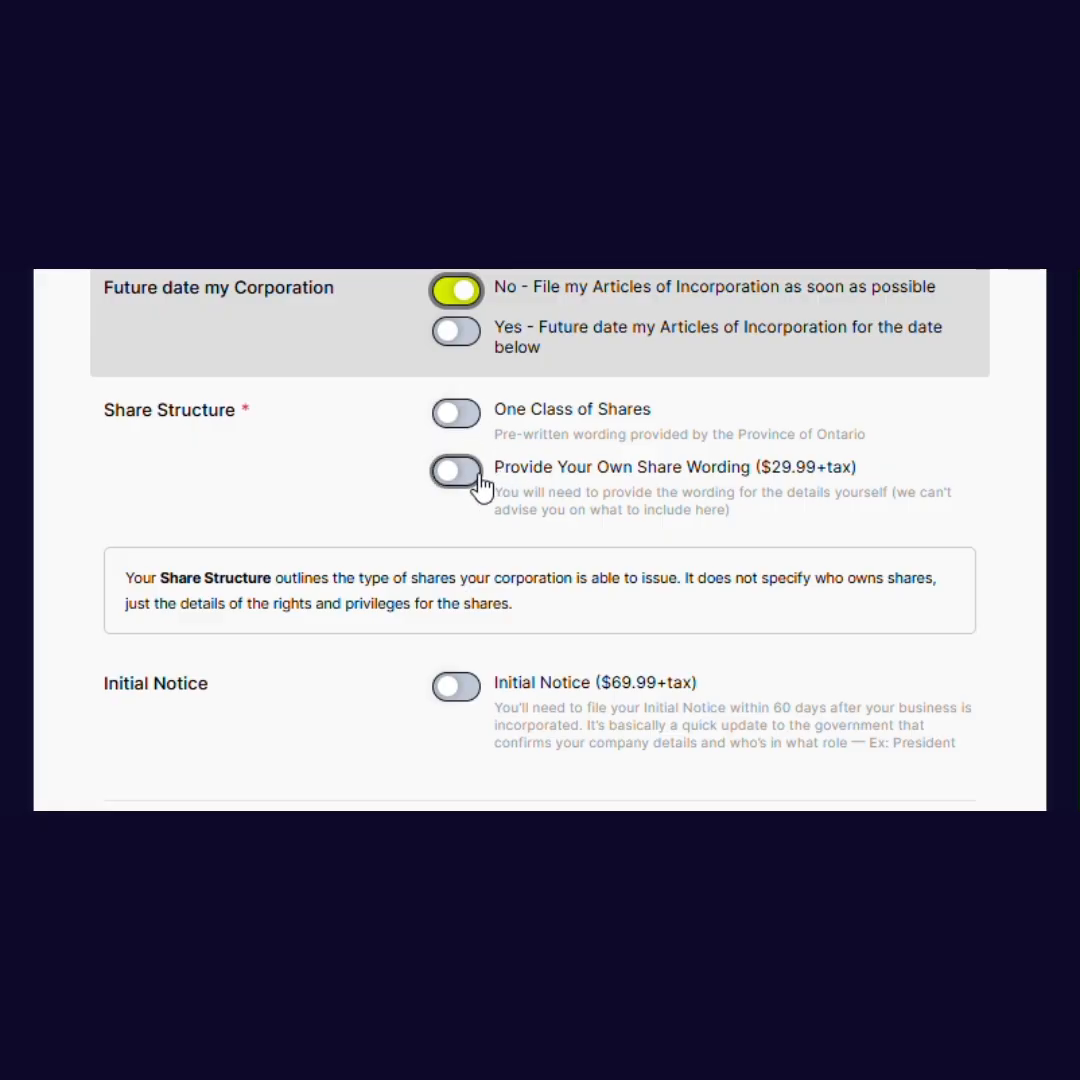
left_click(458, 415)
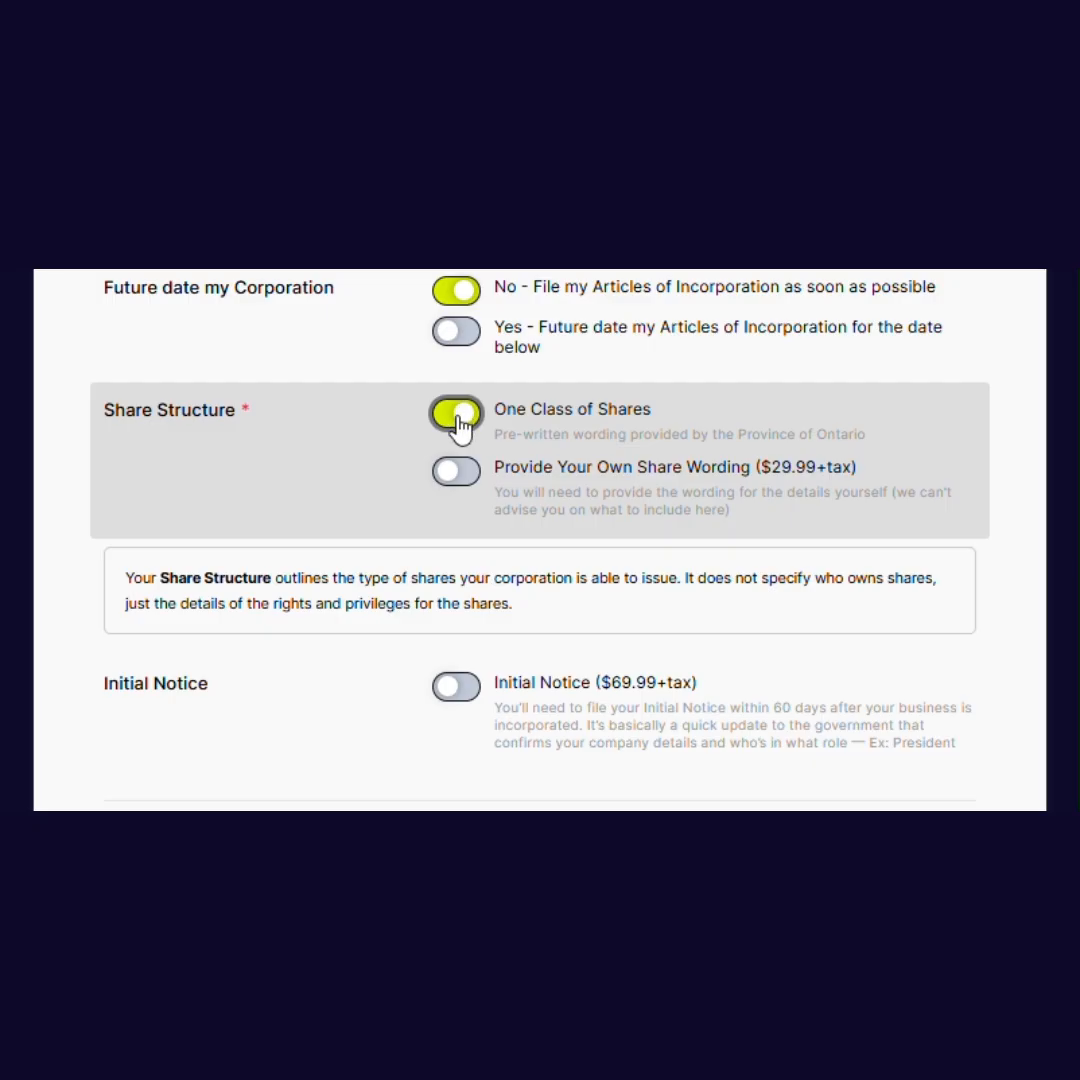
scroll(457, 426, "down", 3)
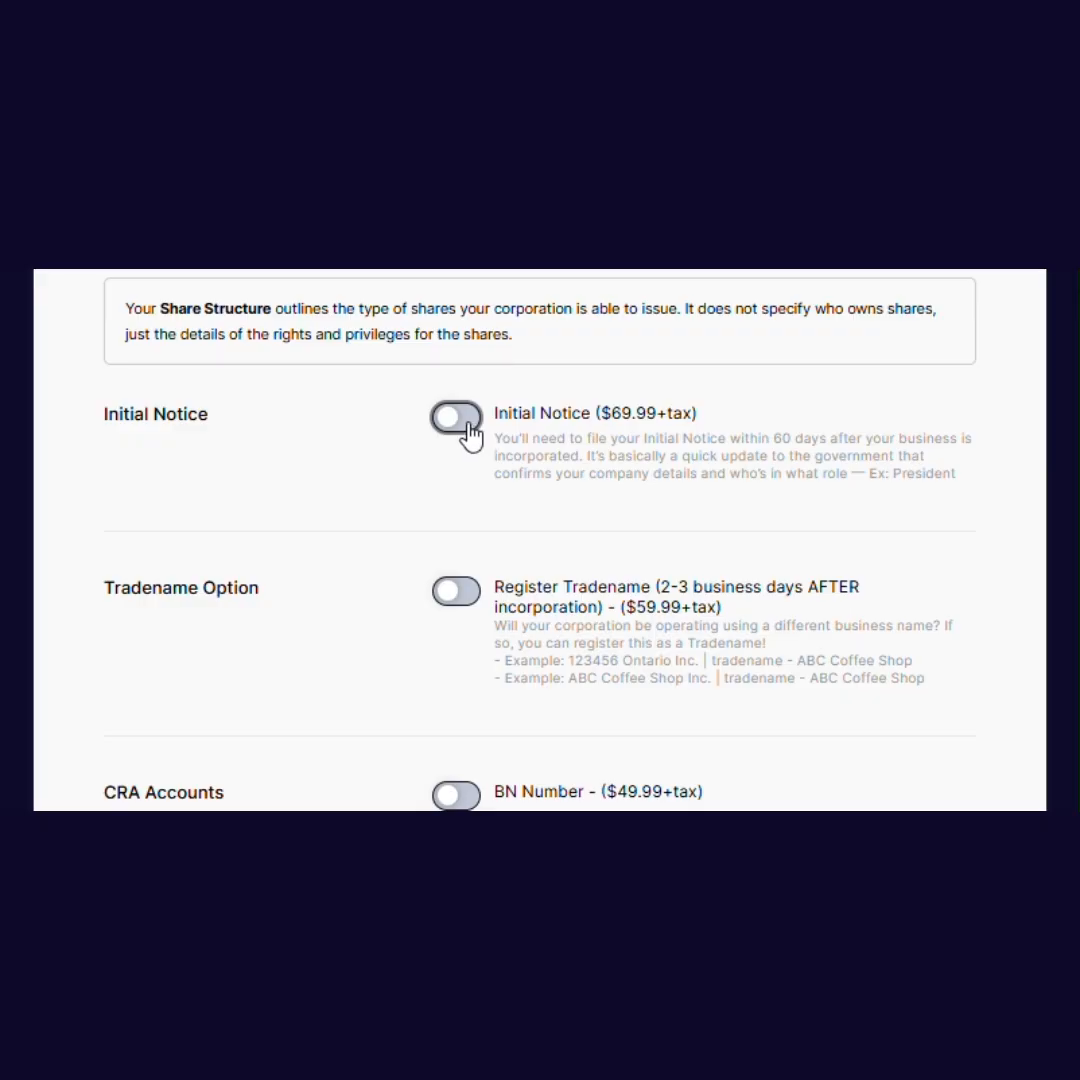
left_click(462, 420)
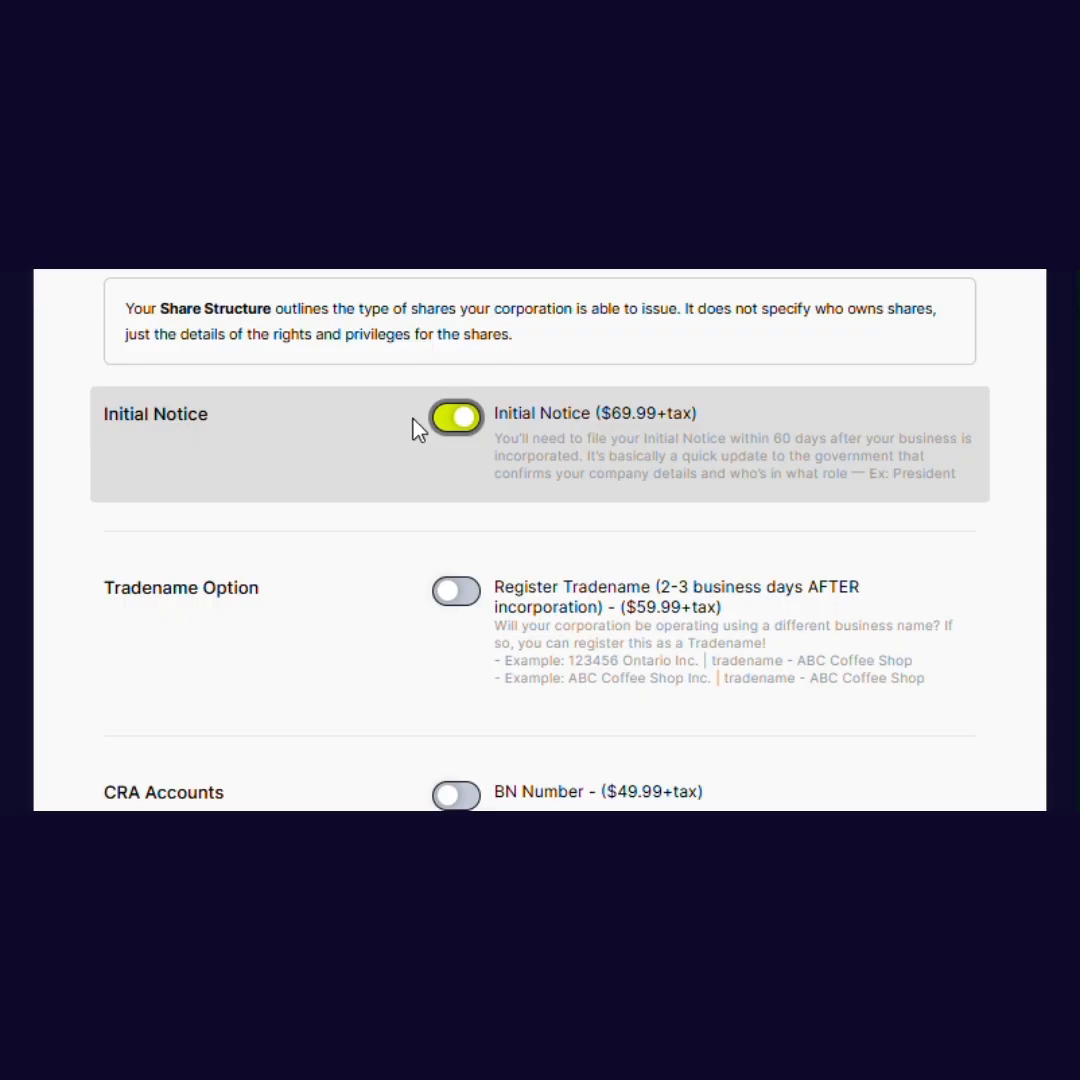
Add tradename registration with the tradename pre-search and the 24-hour Tradename Rush.
scroll(420, 428, "down", 1)
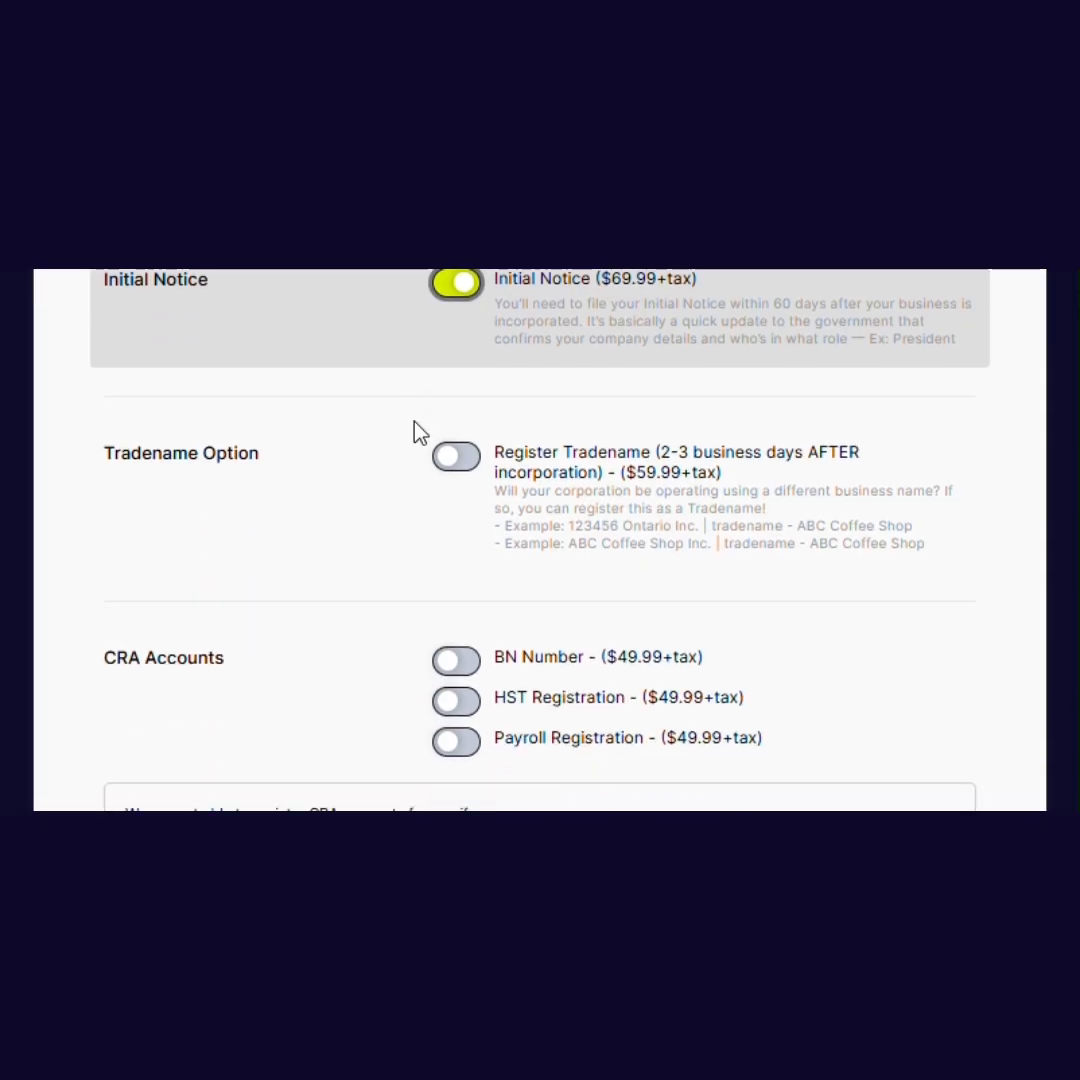
left_click(458, 458)
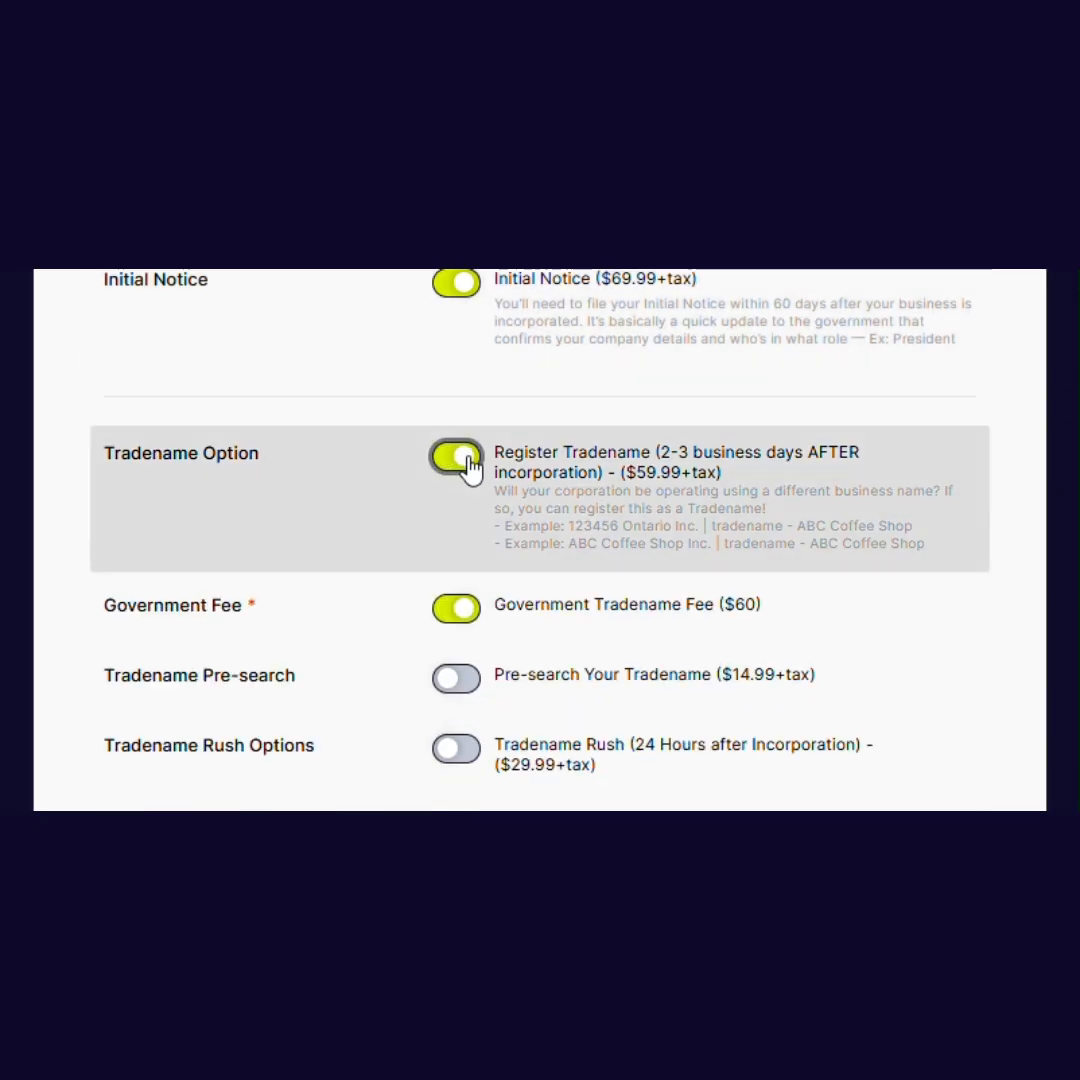
scroll(470, 467, "down", 2)
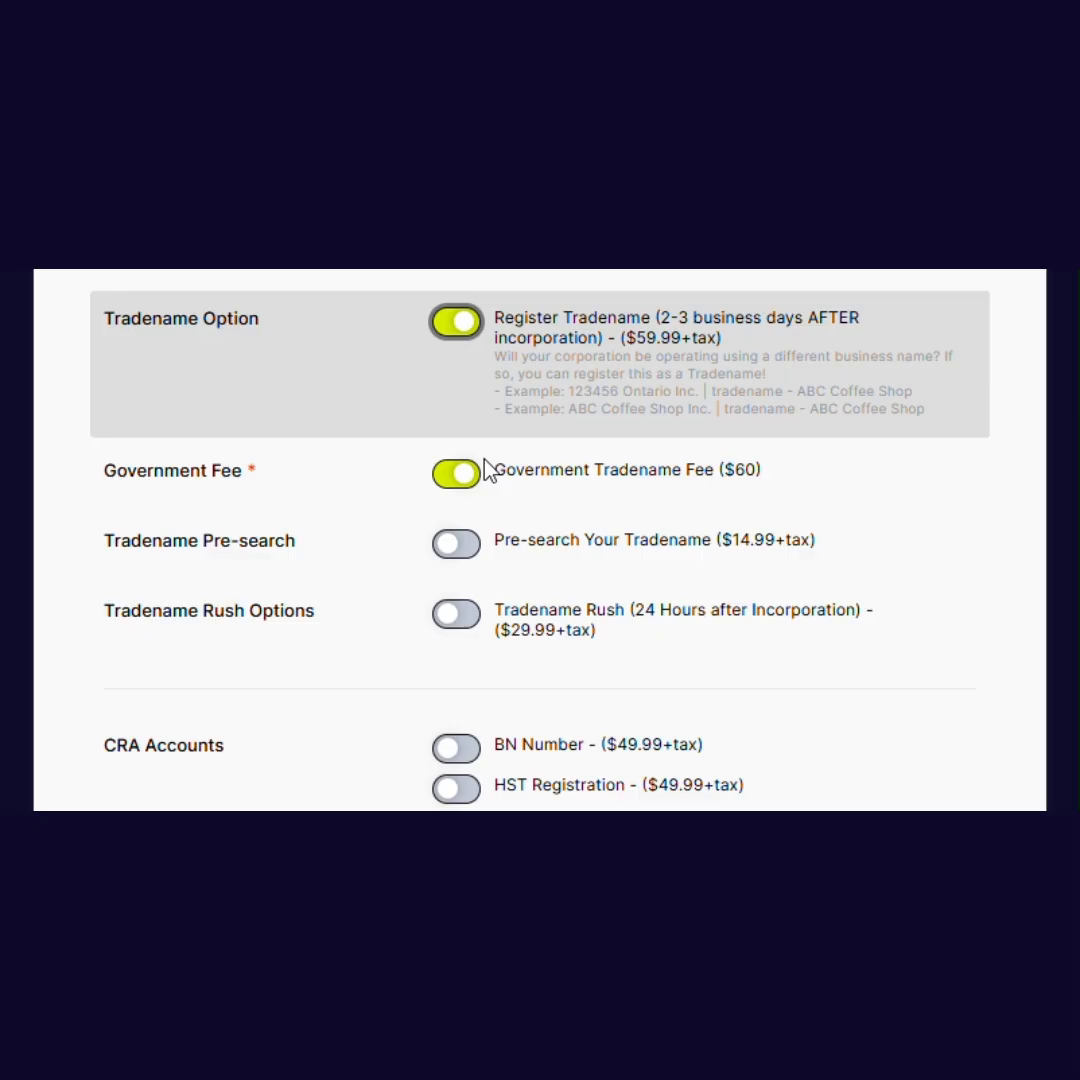
left_click(480, 473)
left_click(460, 552)
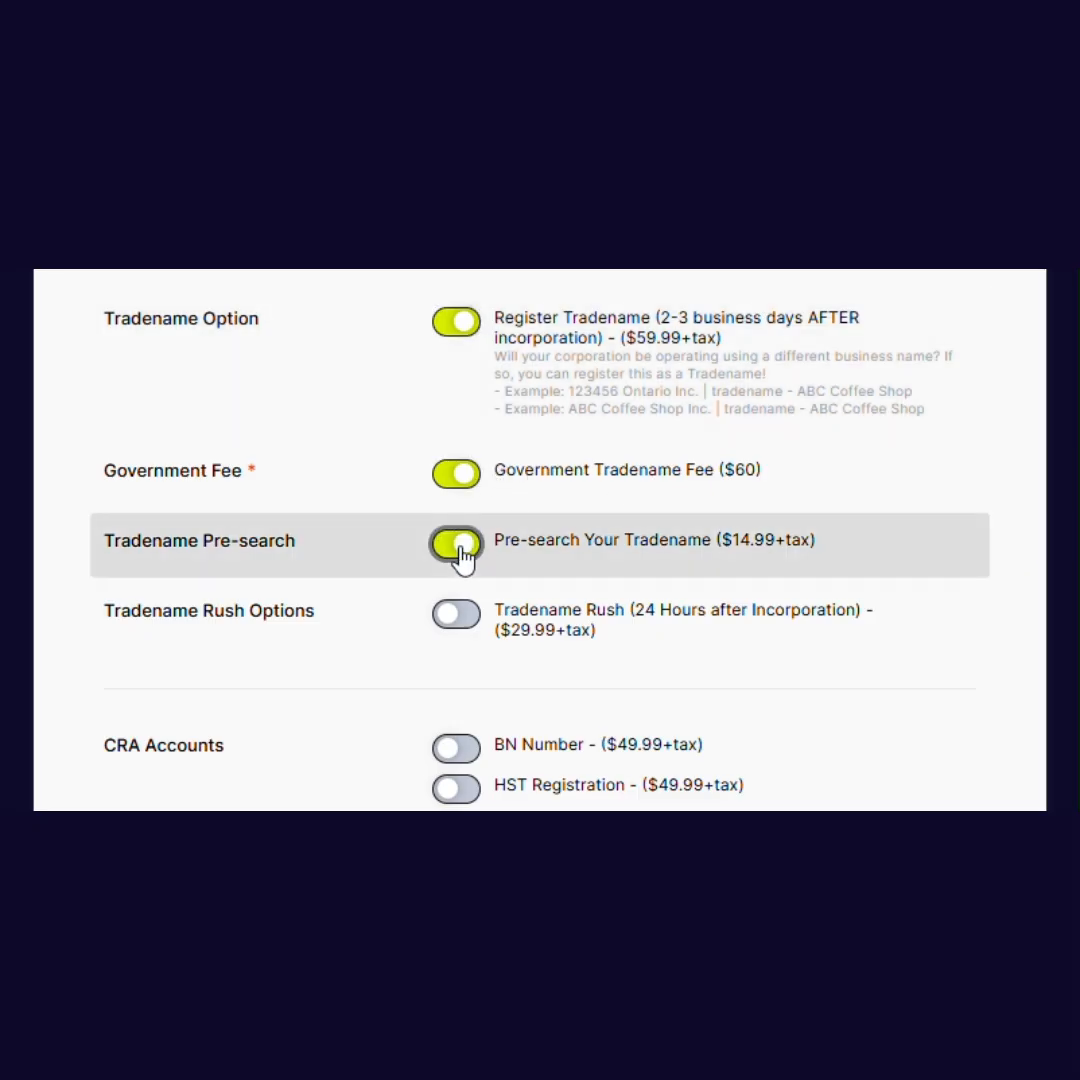
left_click(474, 616)
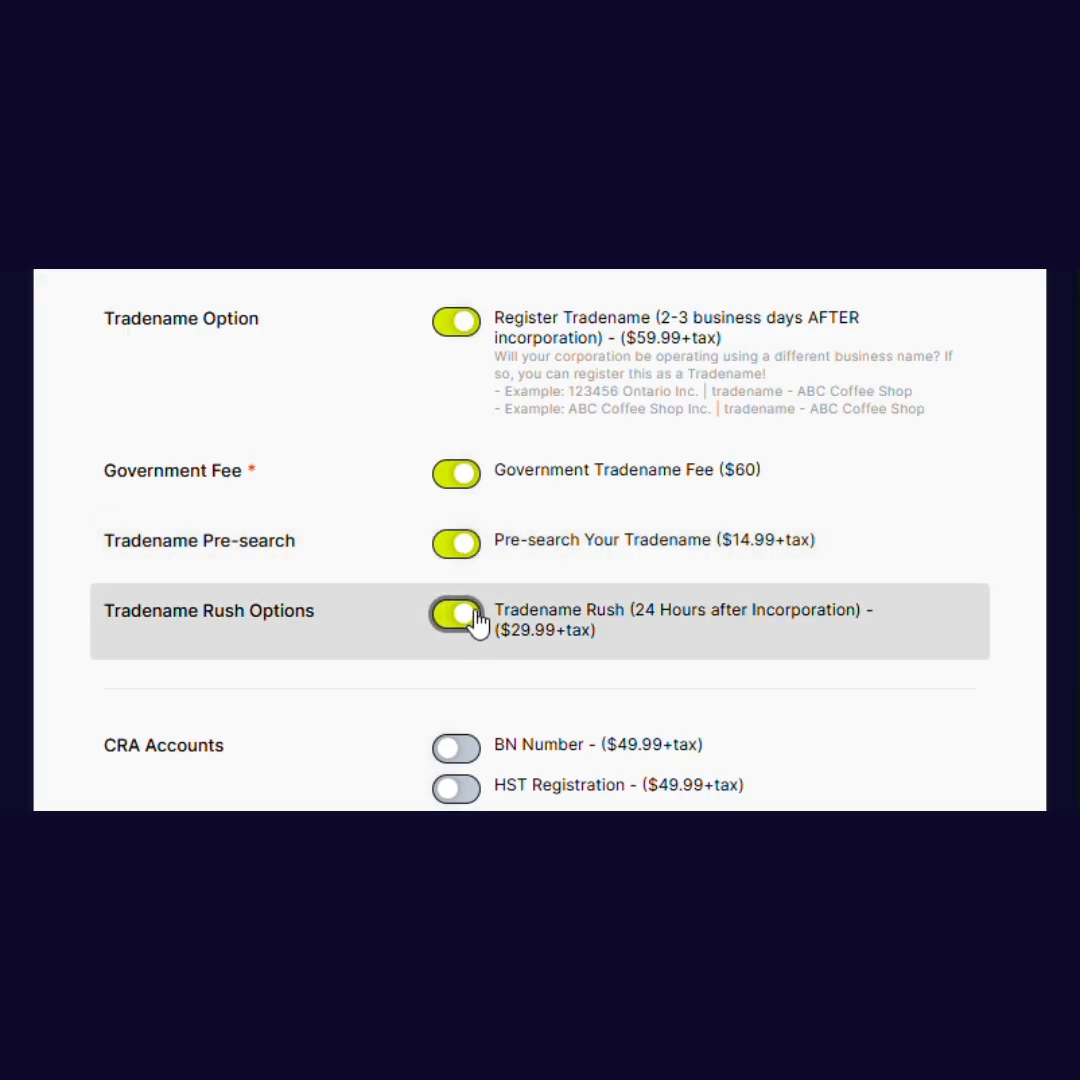
Look over the CRA account options and add the Corporate Supplies Package.
scroll(388, 620, "down", 4)
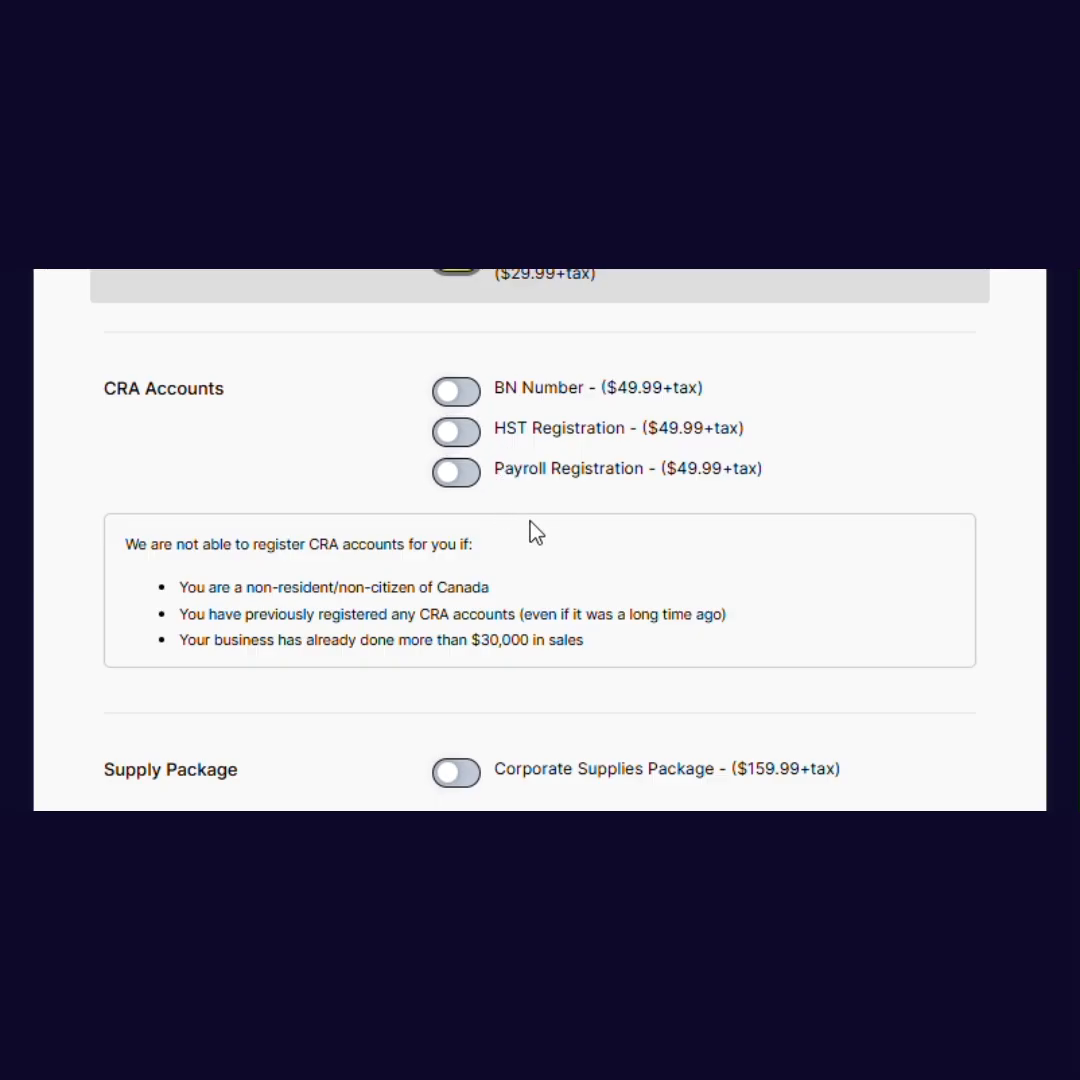
scroll(533, 532, "down", 3)
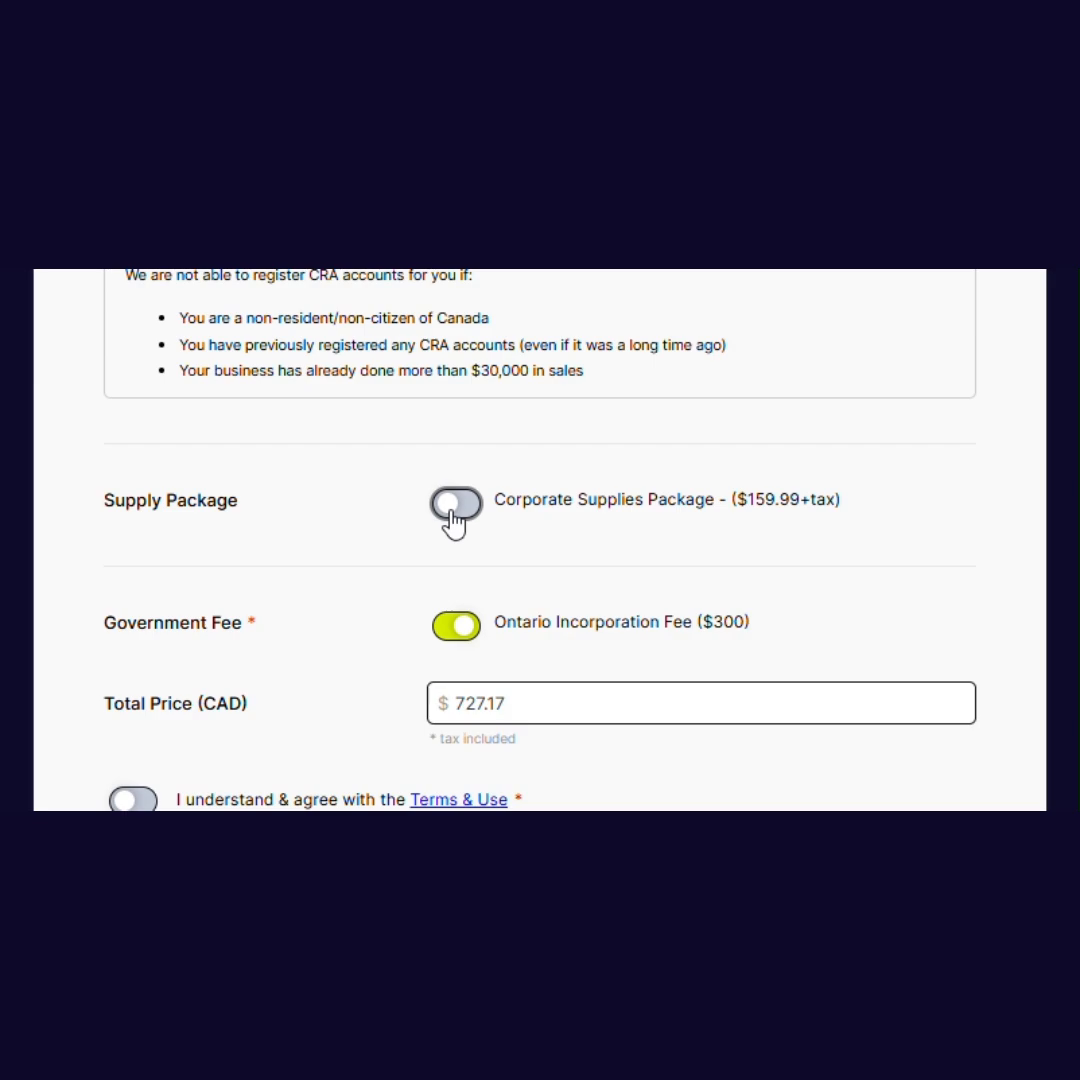
scroll(470, 500, "up", 3)
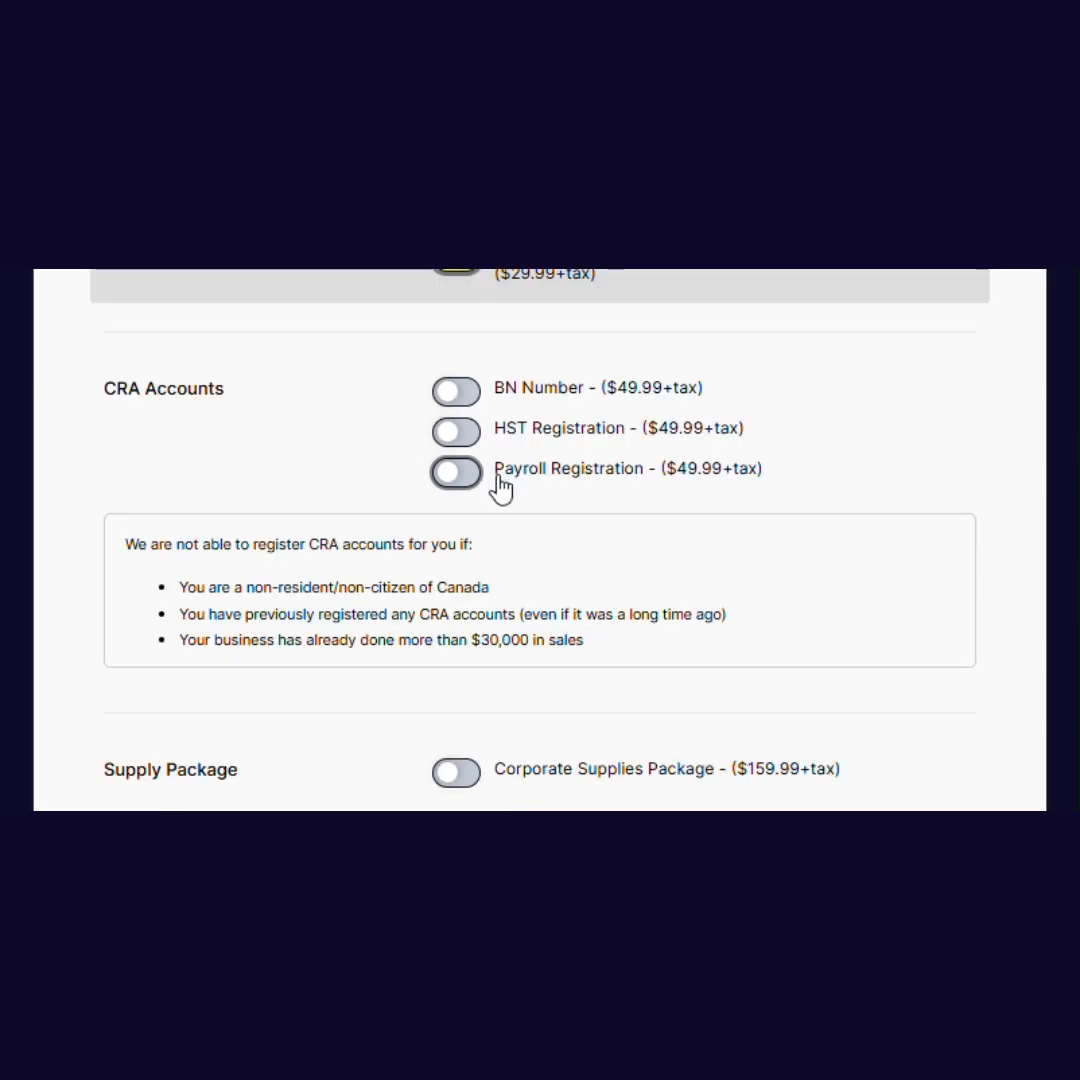
scroll(533, 557, "down", 3)
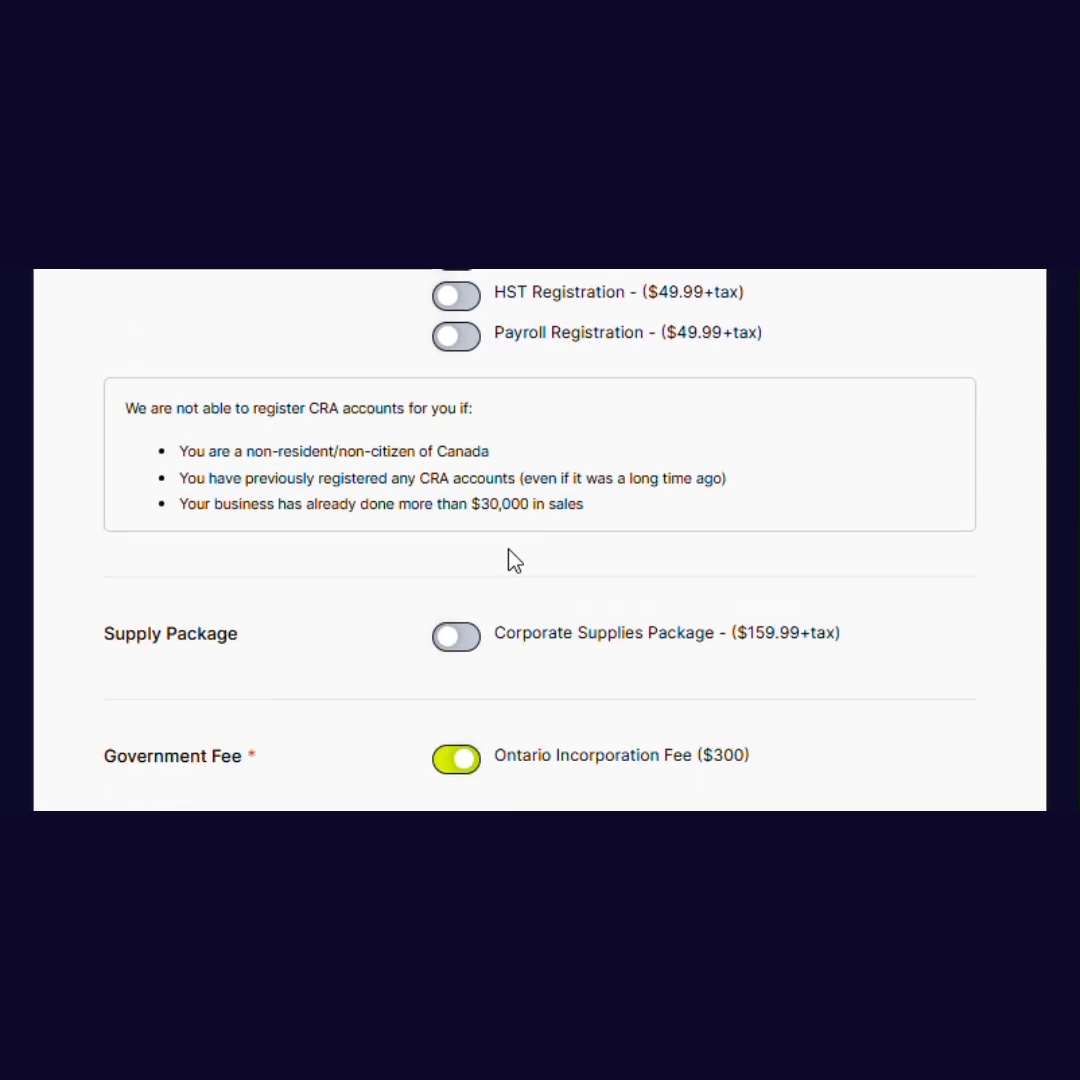
left_click(452, 514)
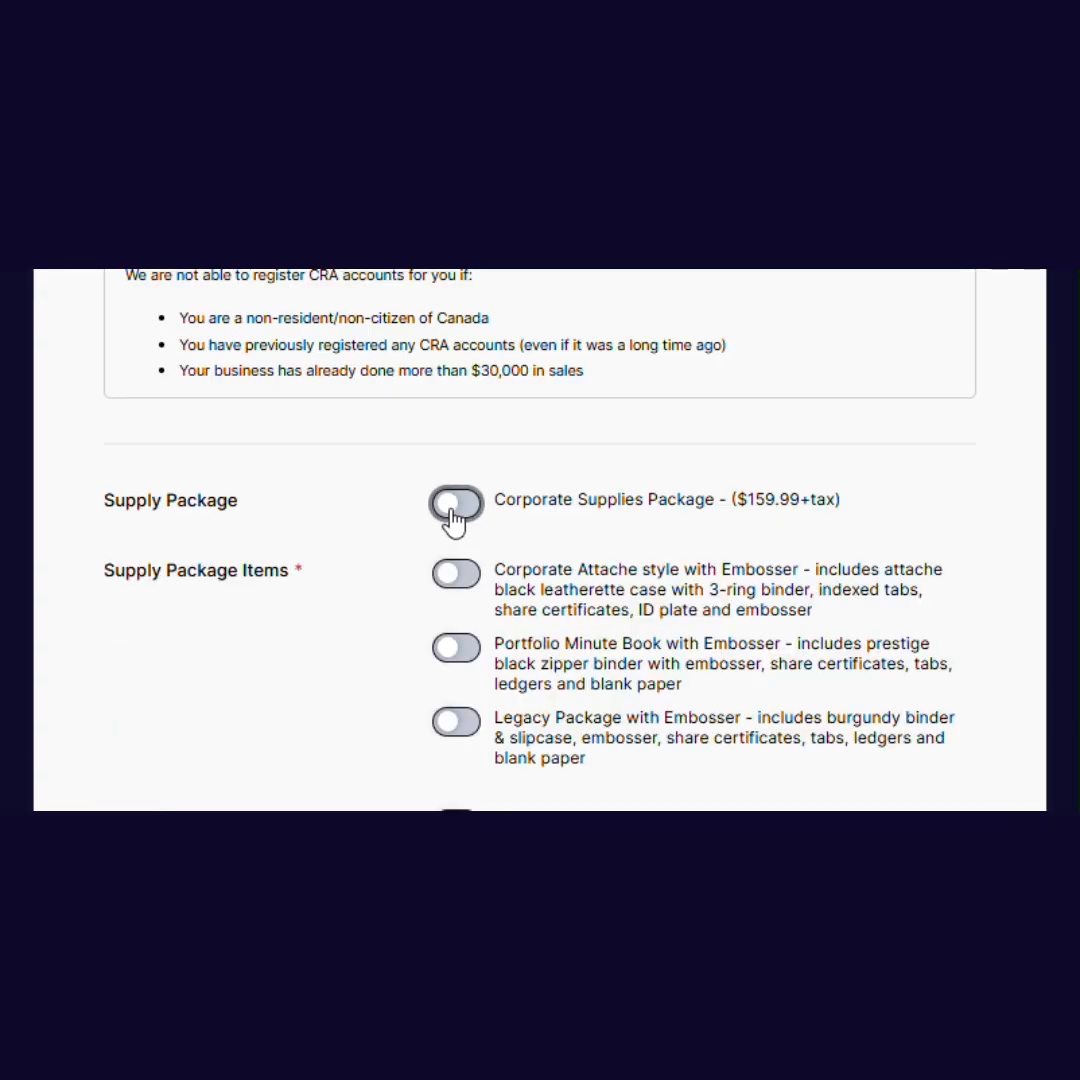
left_click(452, 505)
Review the supply package items and shipping fields, and remove the Corporate Supplies Package from the order.
scroll(452, 514, "down", 1)
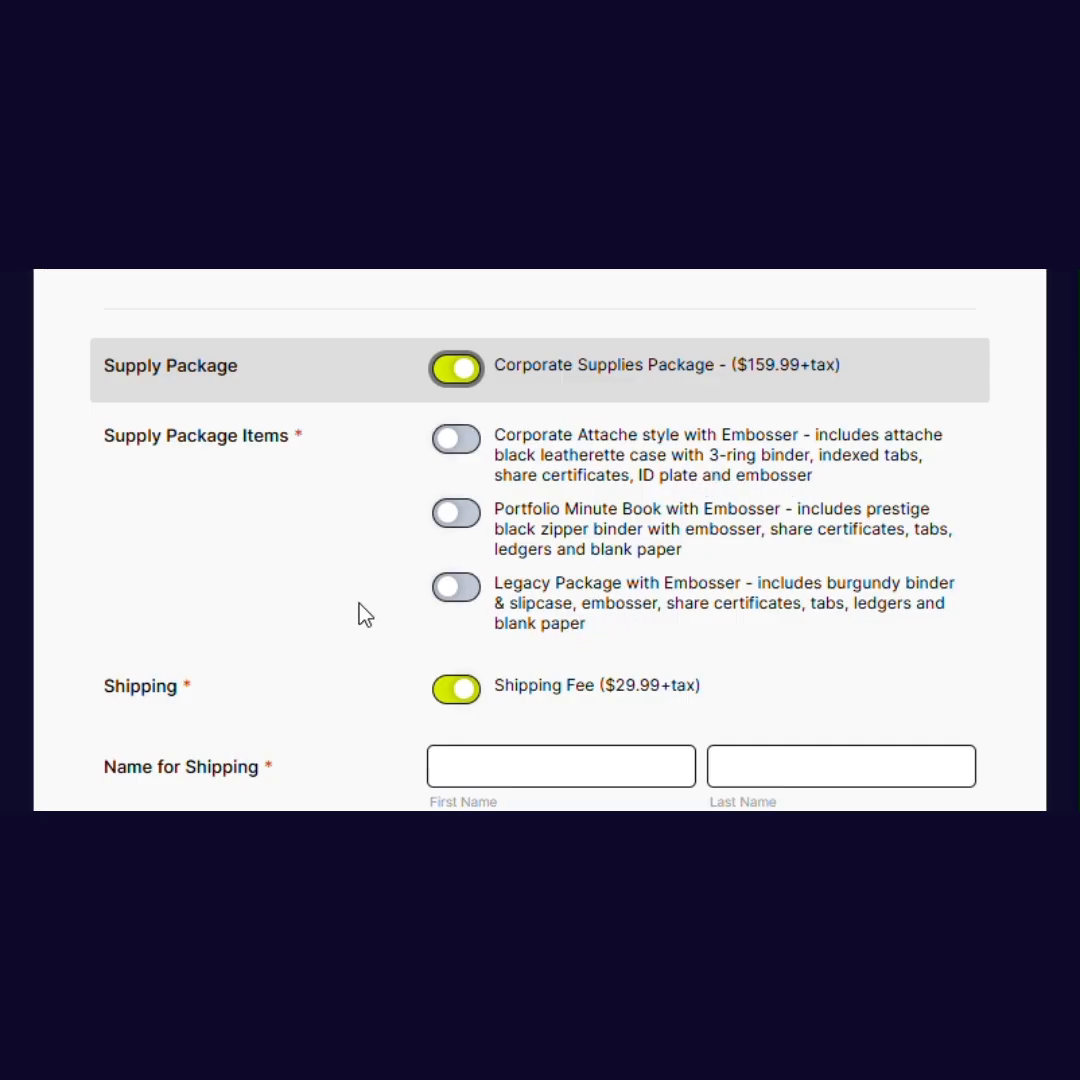
scroll(364, 615, "down", 3)
scroll(398, 607, "down", 2)
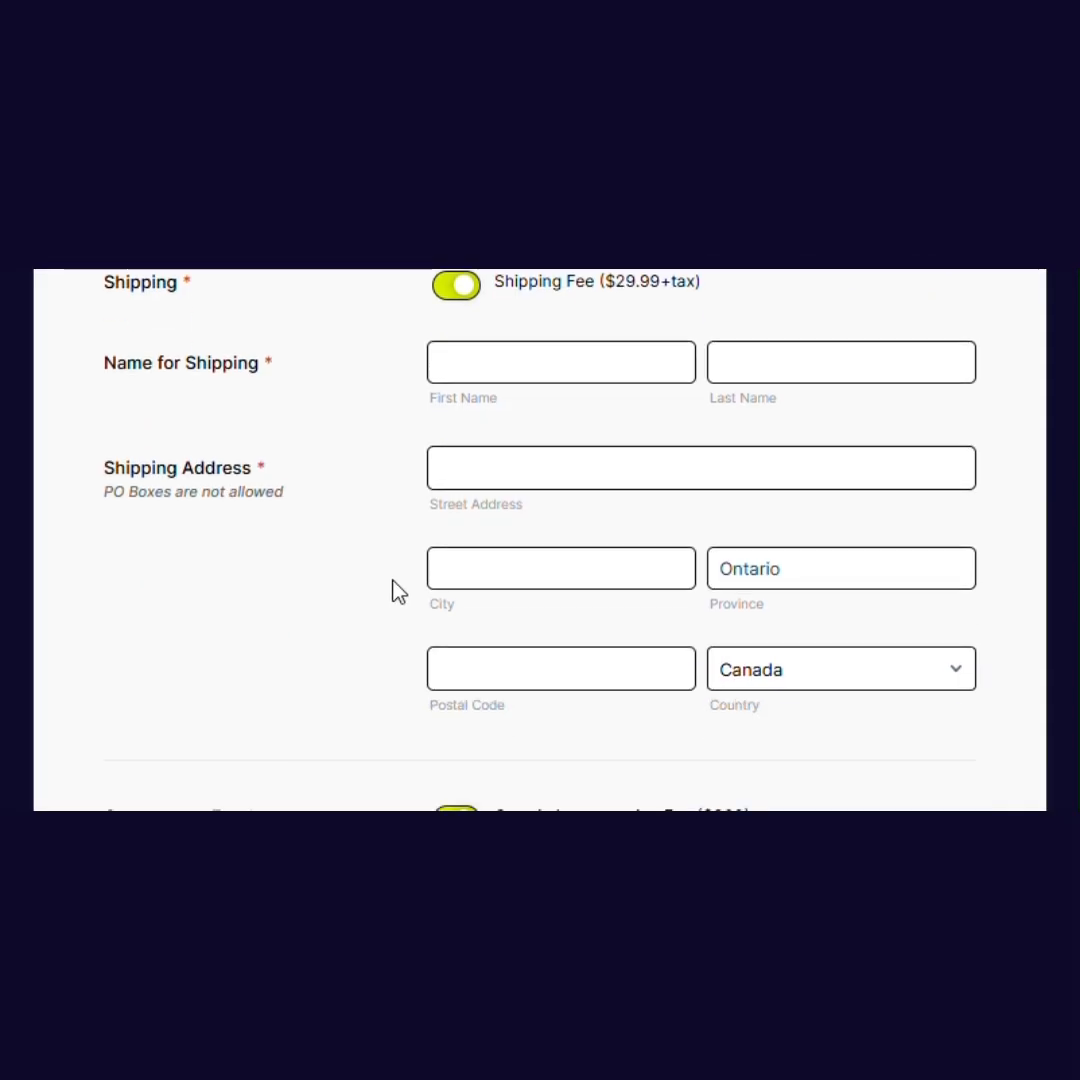
scroll(515, 425, "up", 2)
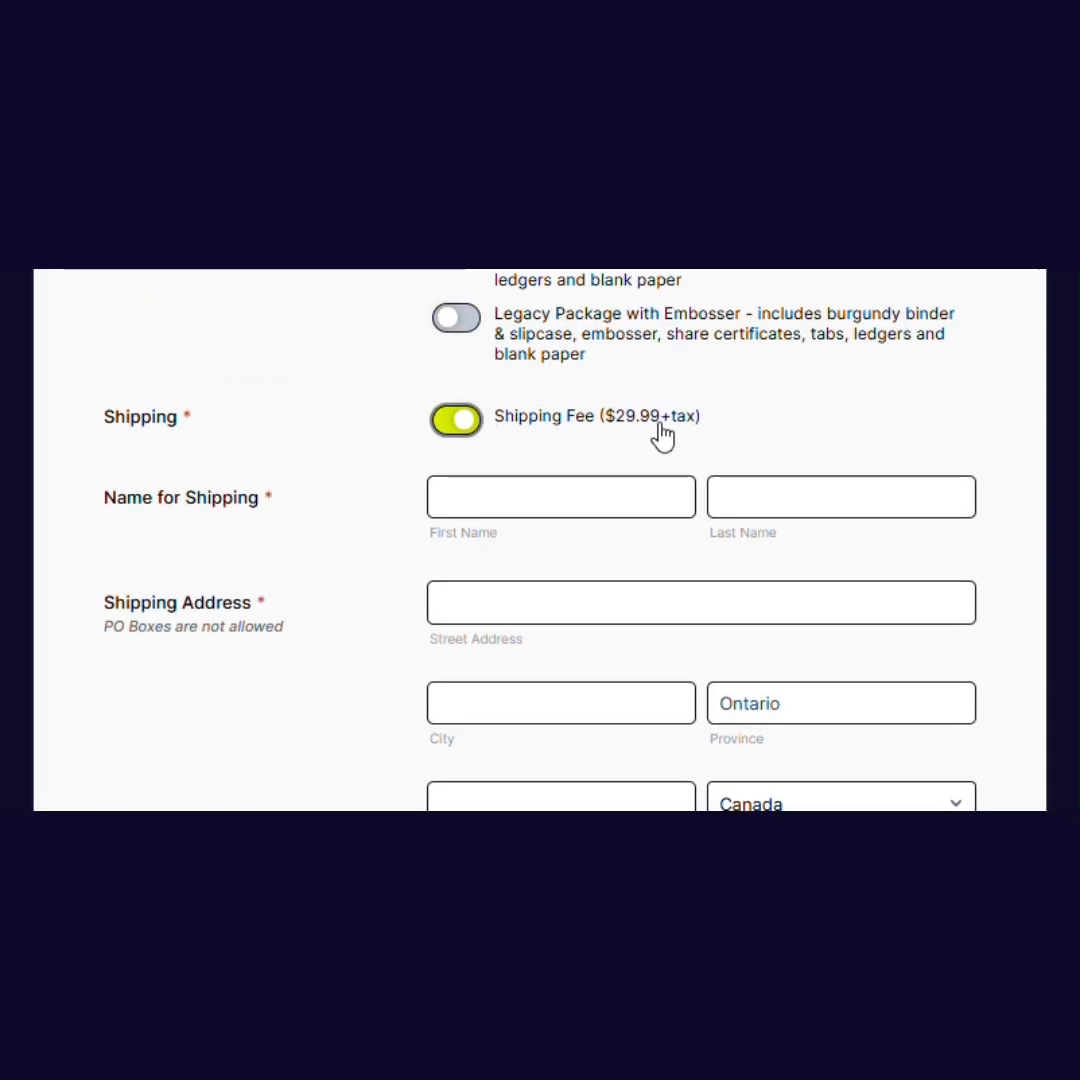
scroll(711, 439, "down", 2)
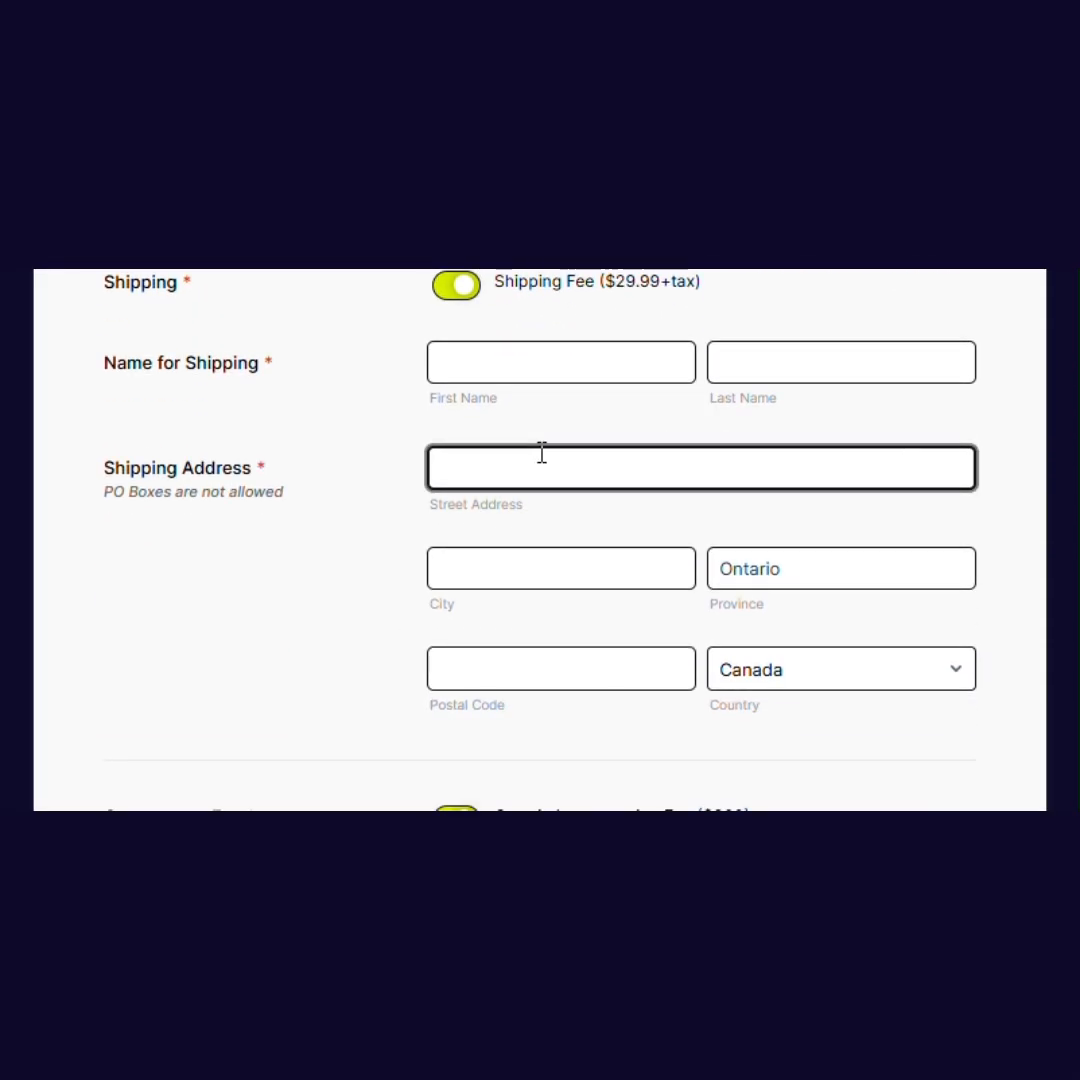
scroll(425, 625, "up", 6)
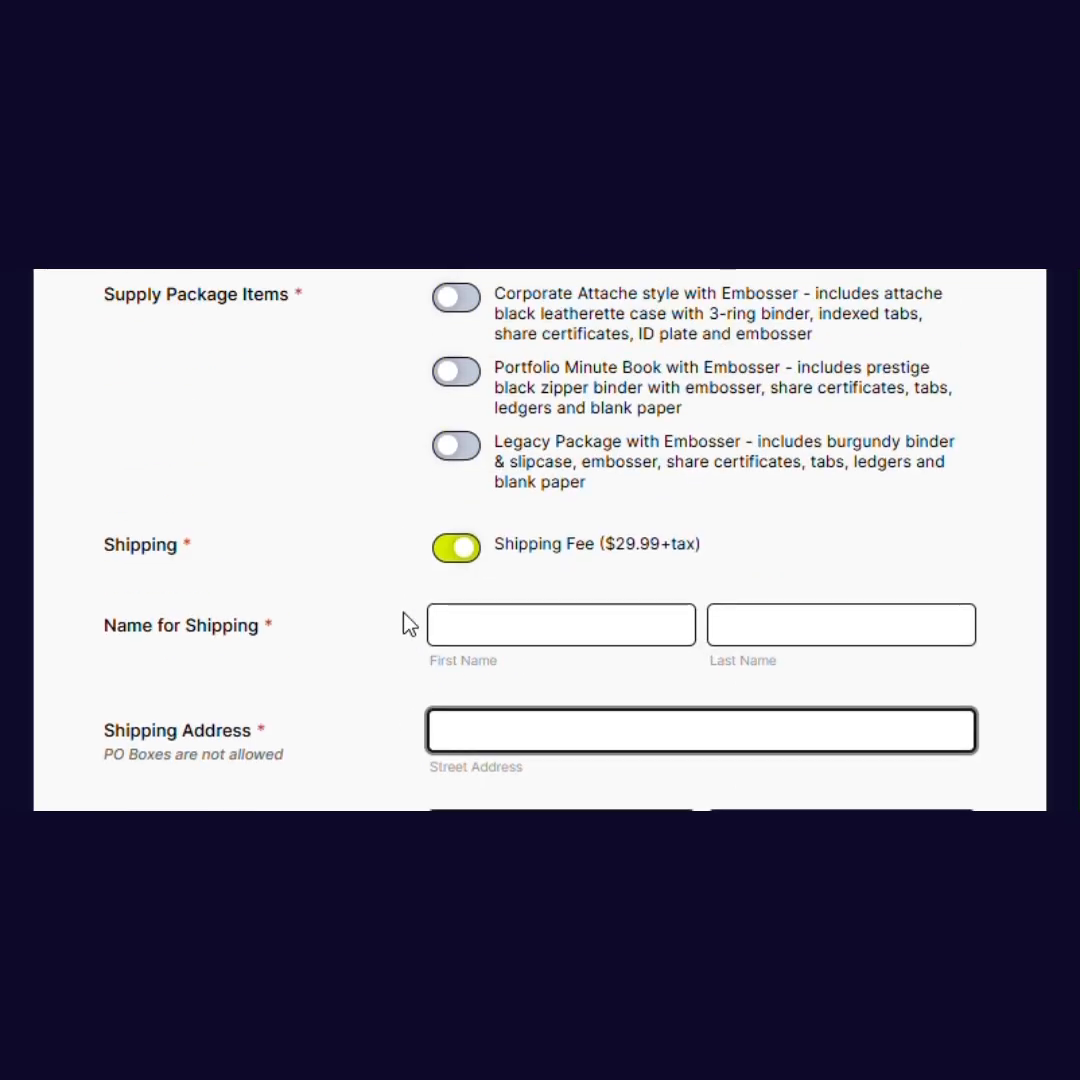
left_click(452, 505)
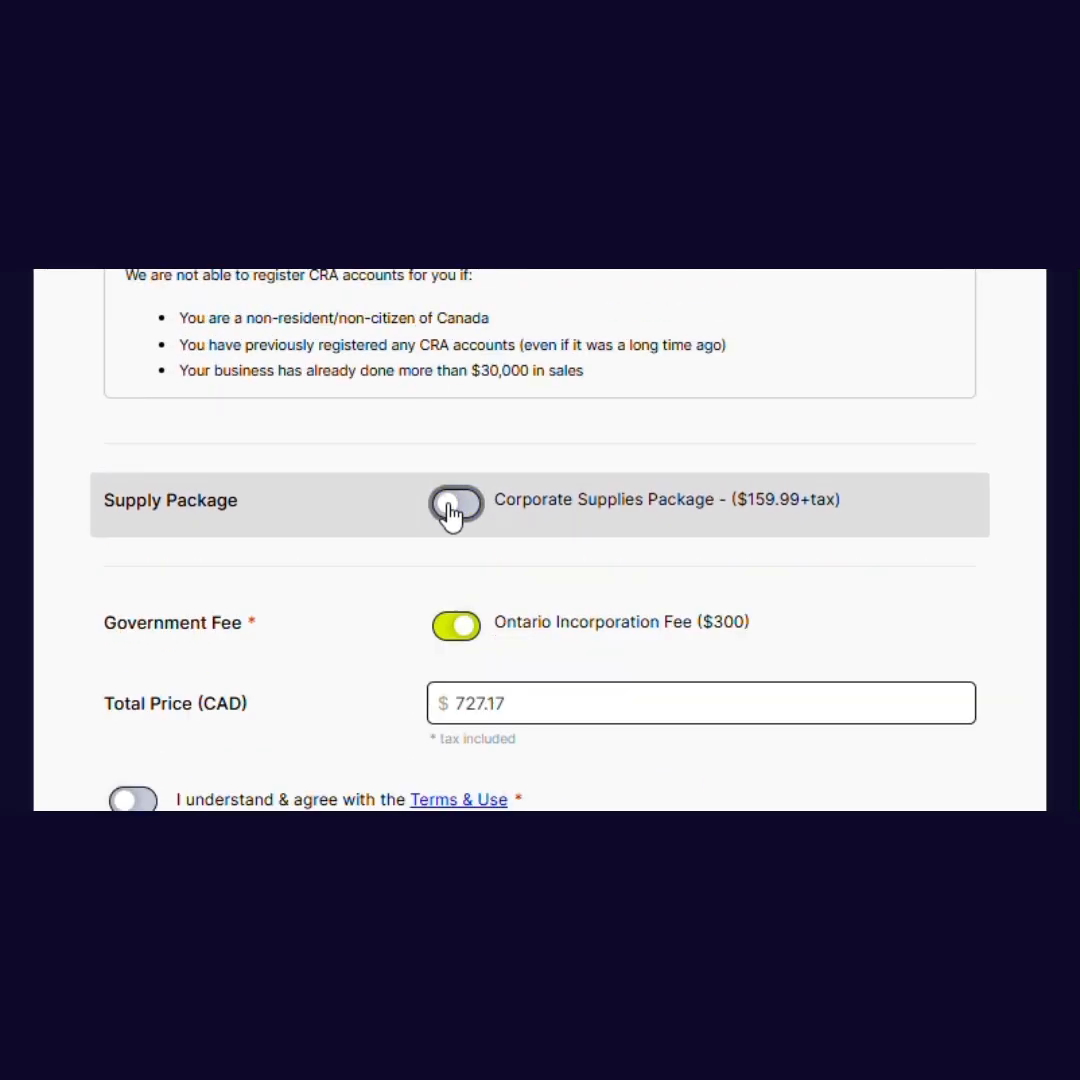
Agree to the Terms & Use, accept responsibility for the accuracy of the information, and continue to the corporation details page.
scroll(440, 540, "down", 2)
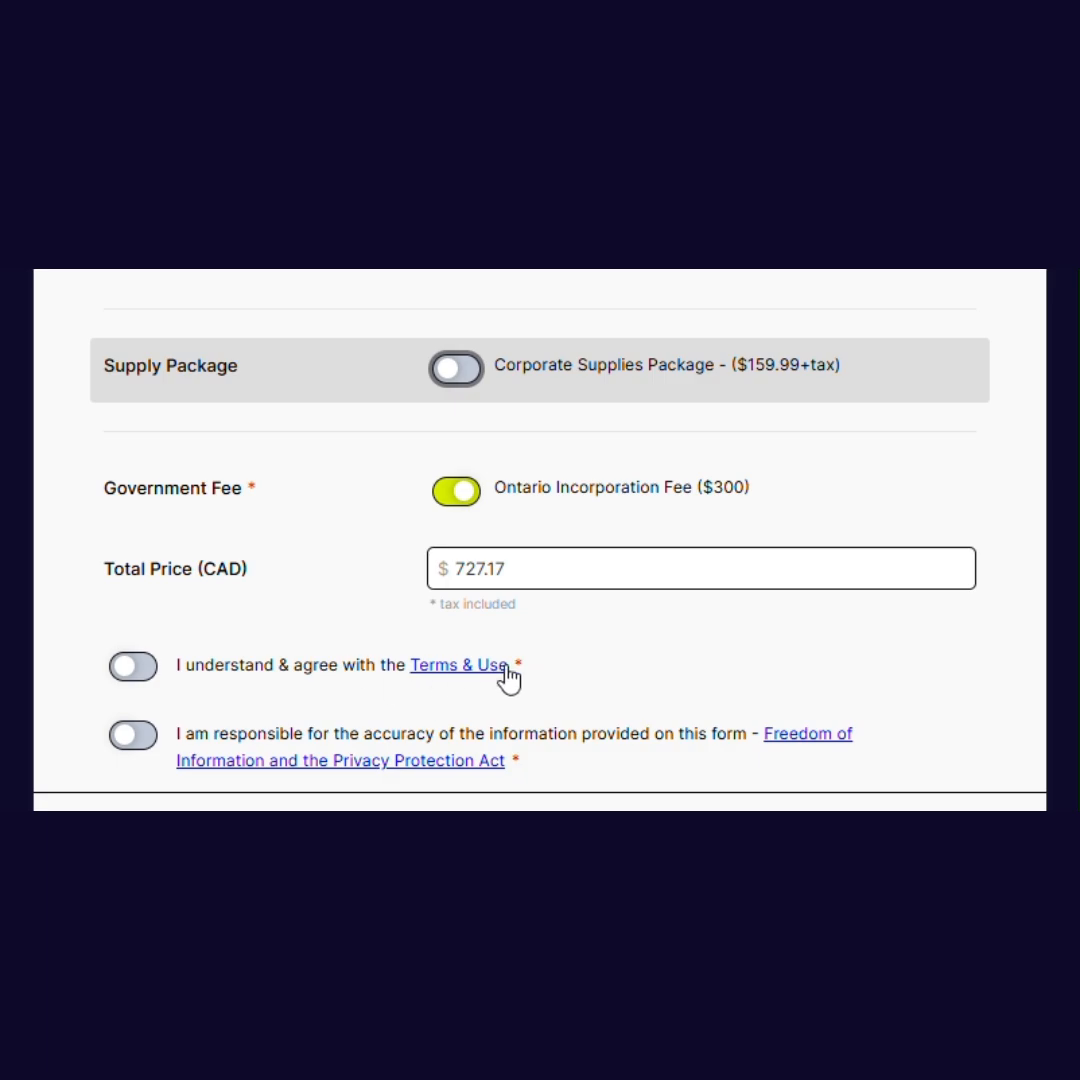
left_click(158, 684)
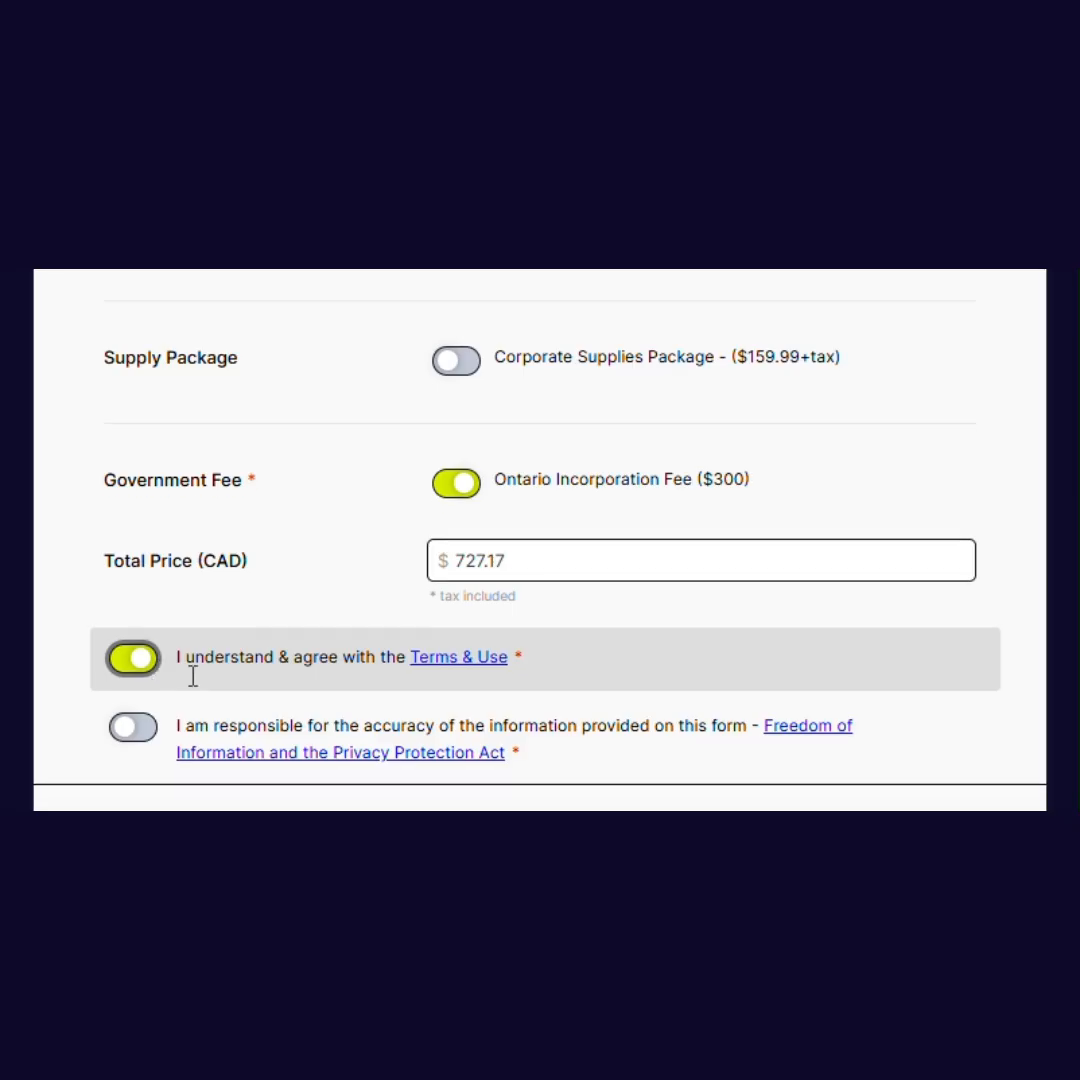
scroll(200, 672, "down", 2)
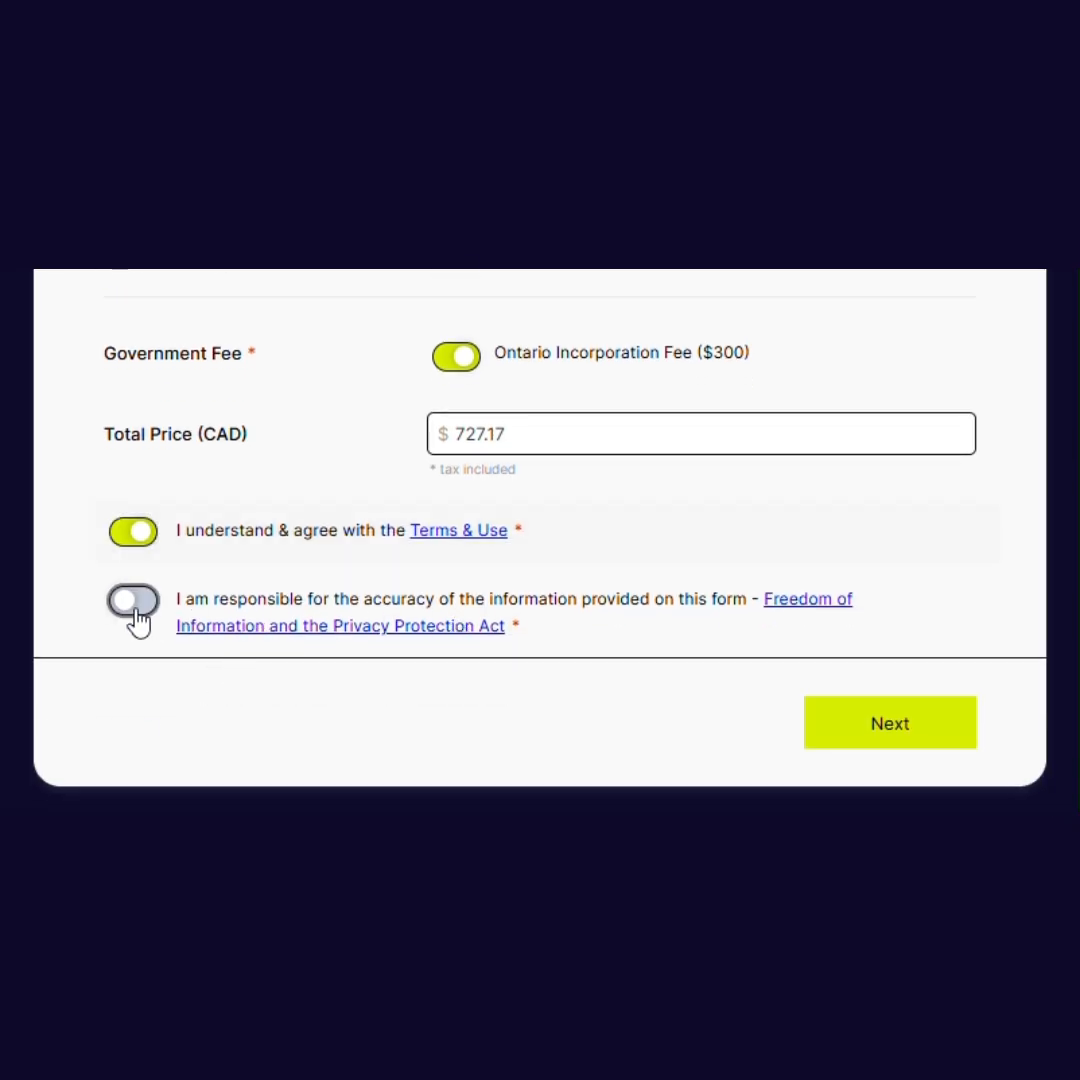
left_click(136, 608)
left_click(860, 730)
Enter "All Things Dog" as the corporation name and choose Inc. as its legal ending.
left_click(623, 456)
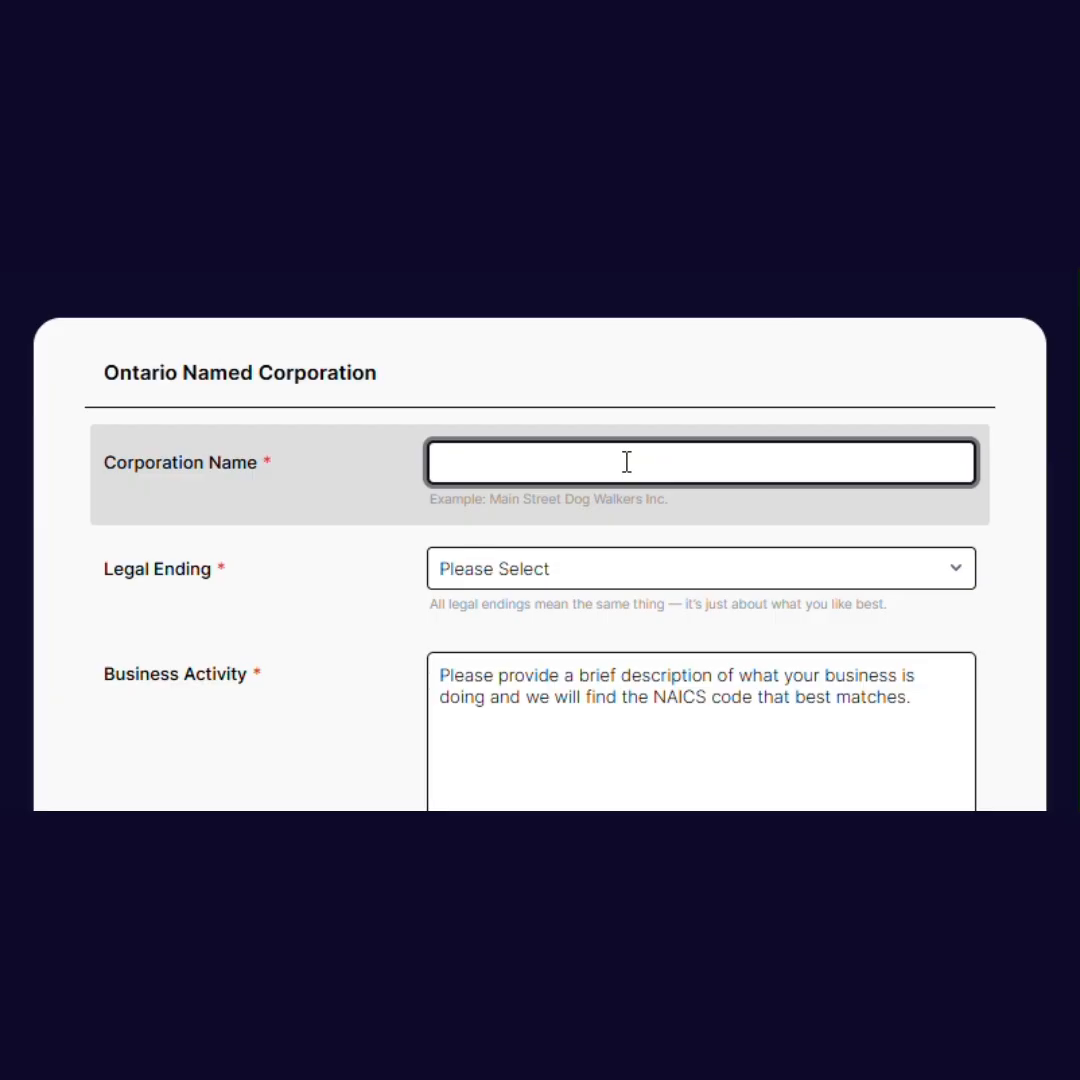
type("A")
type("ll Things Dog")
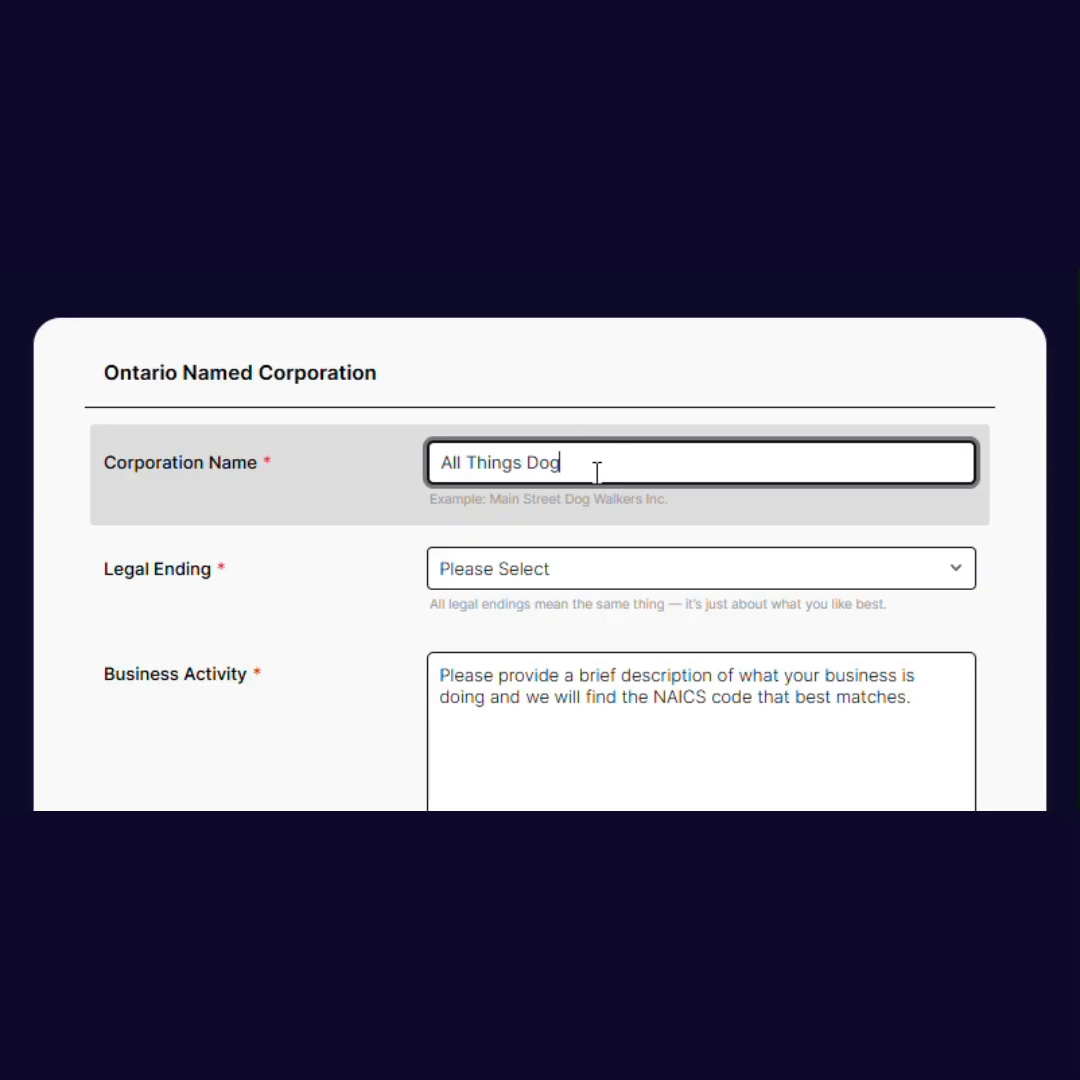
left_click(571, 567)
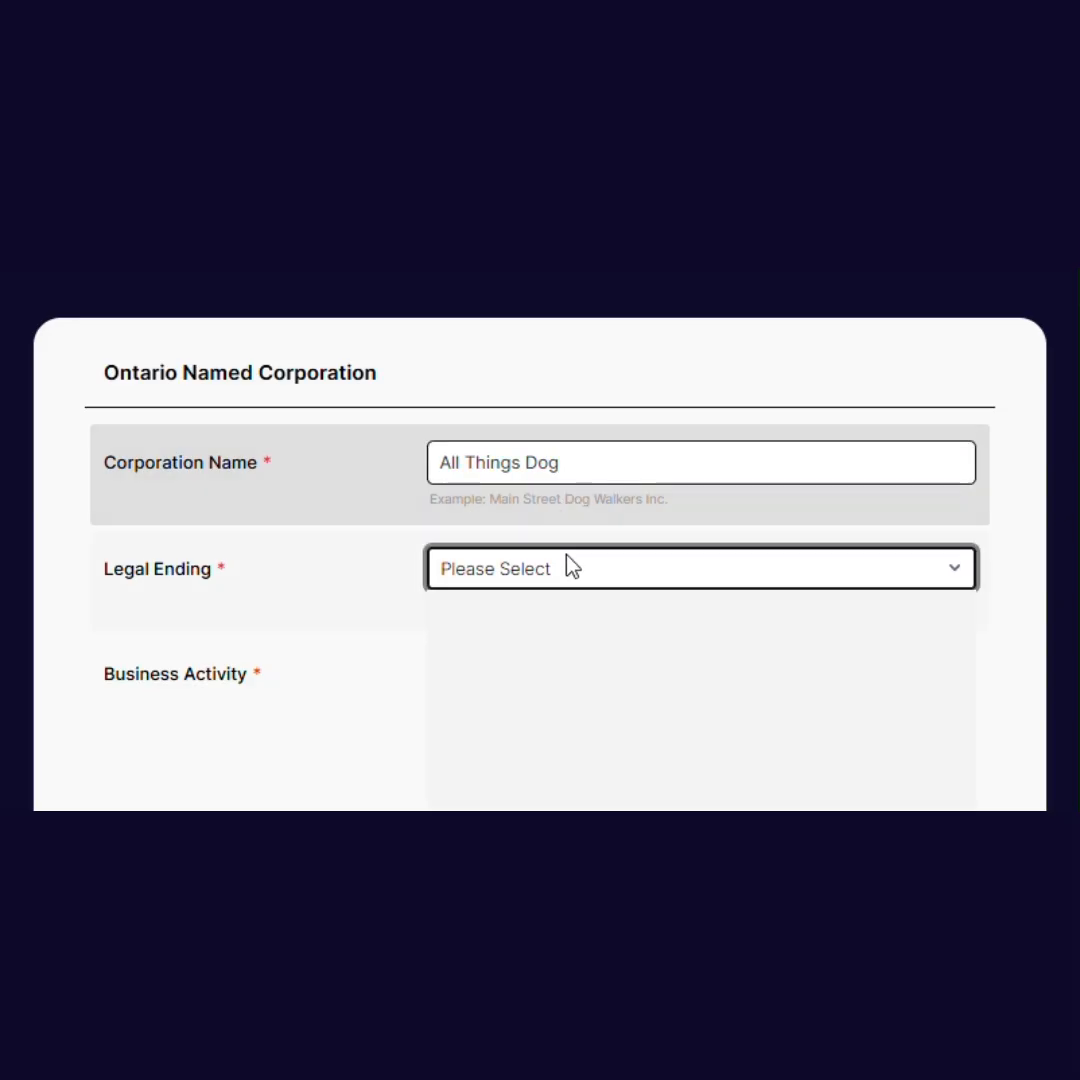
left_click(533, 641)
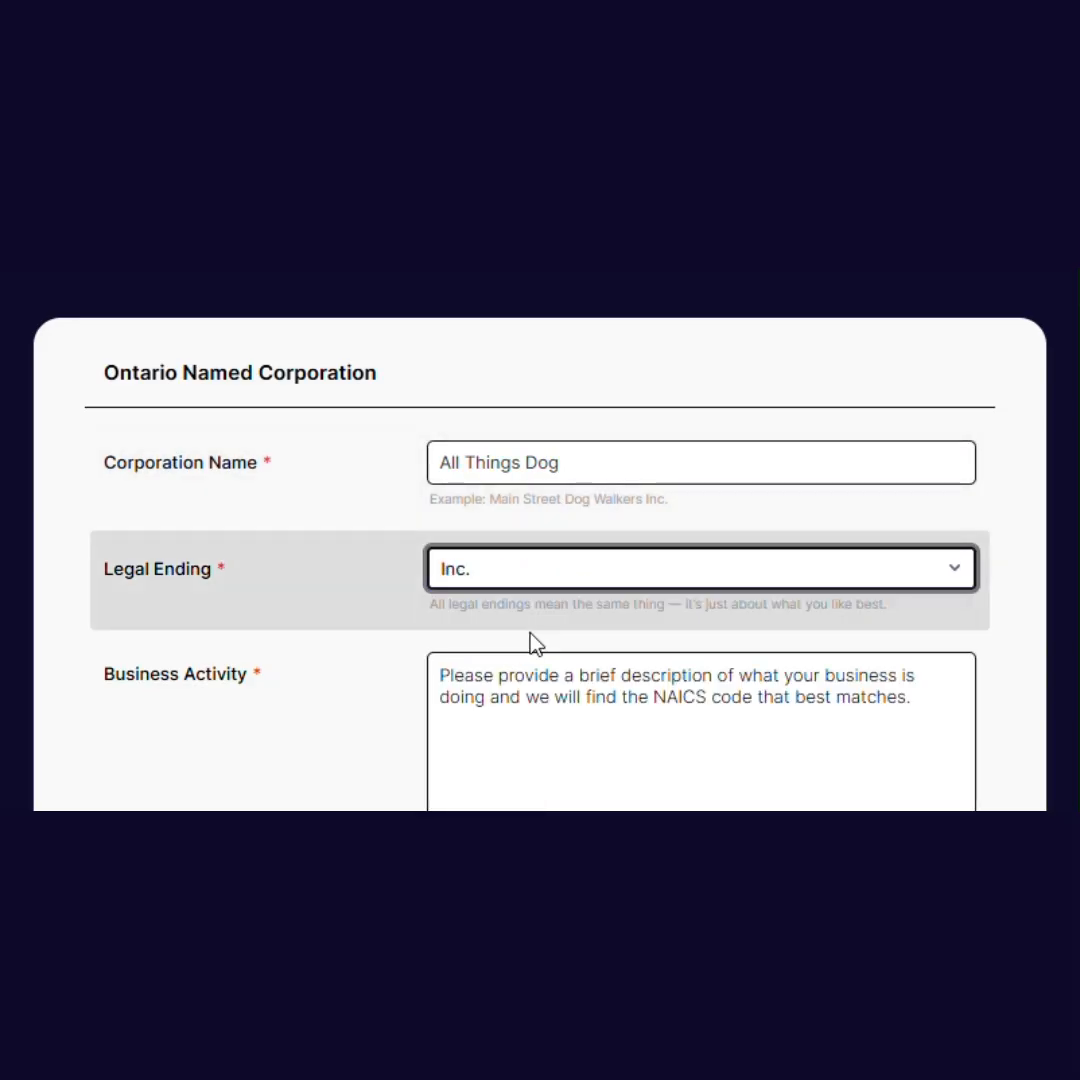
Describe the business activity as "Dog grooming" and fill in the corporation's official email address.
left_click(520, 684)
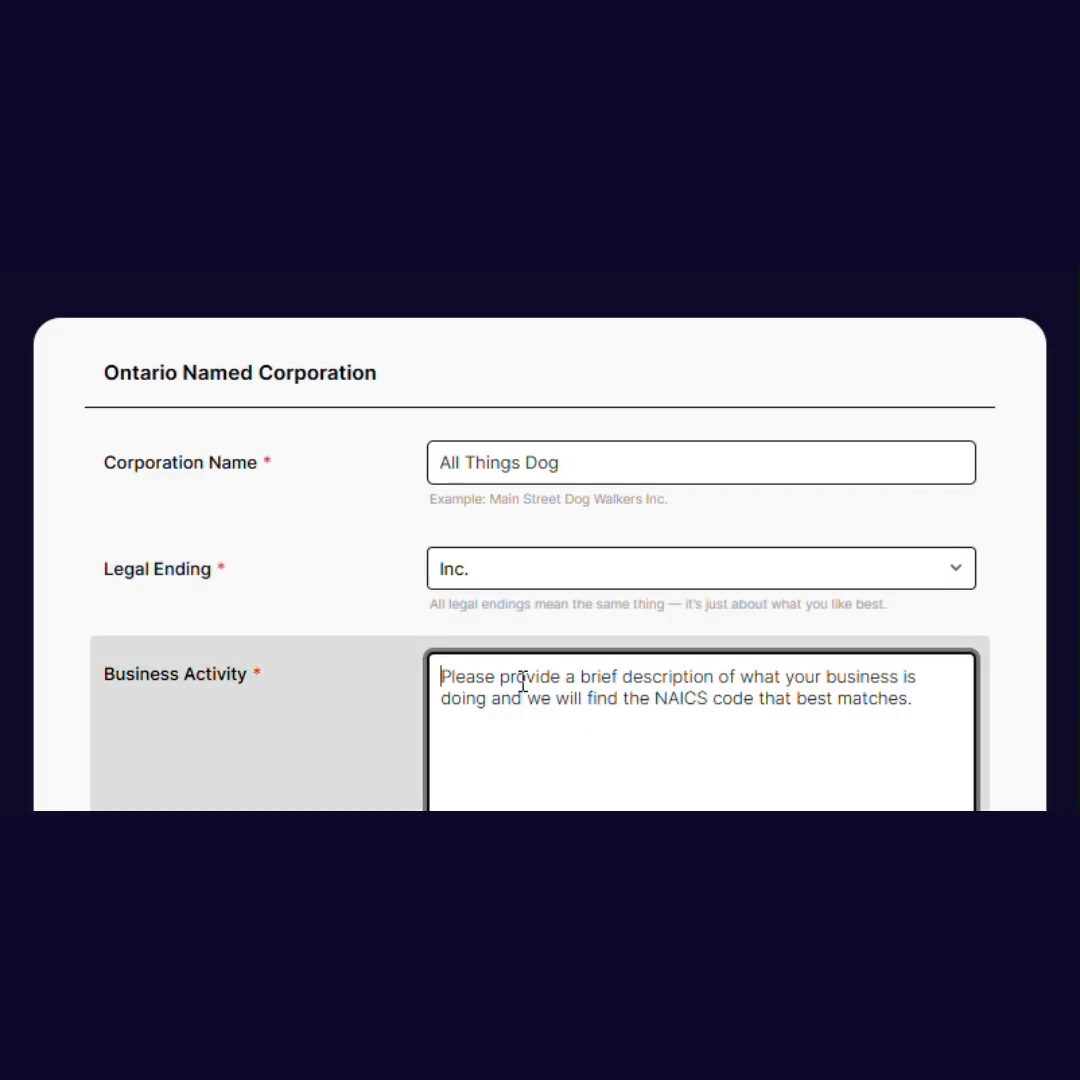
type("D")
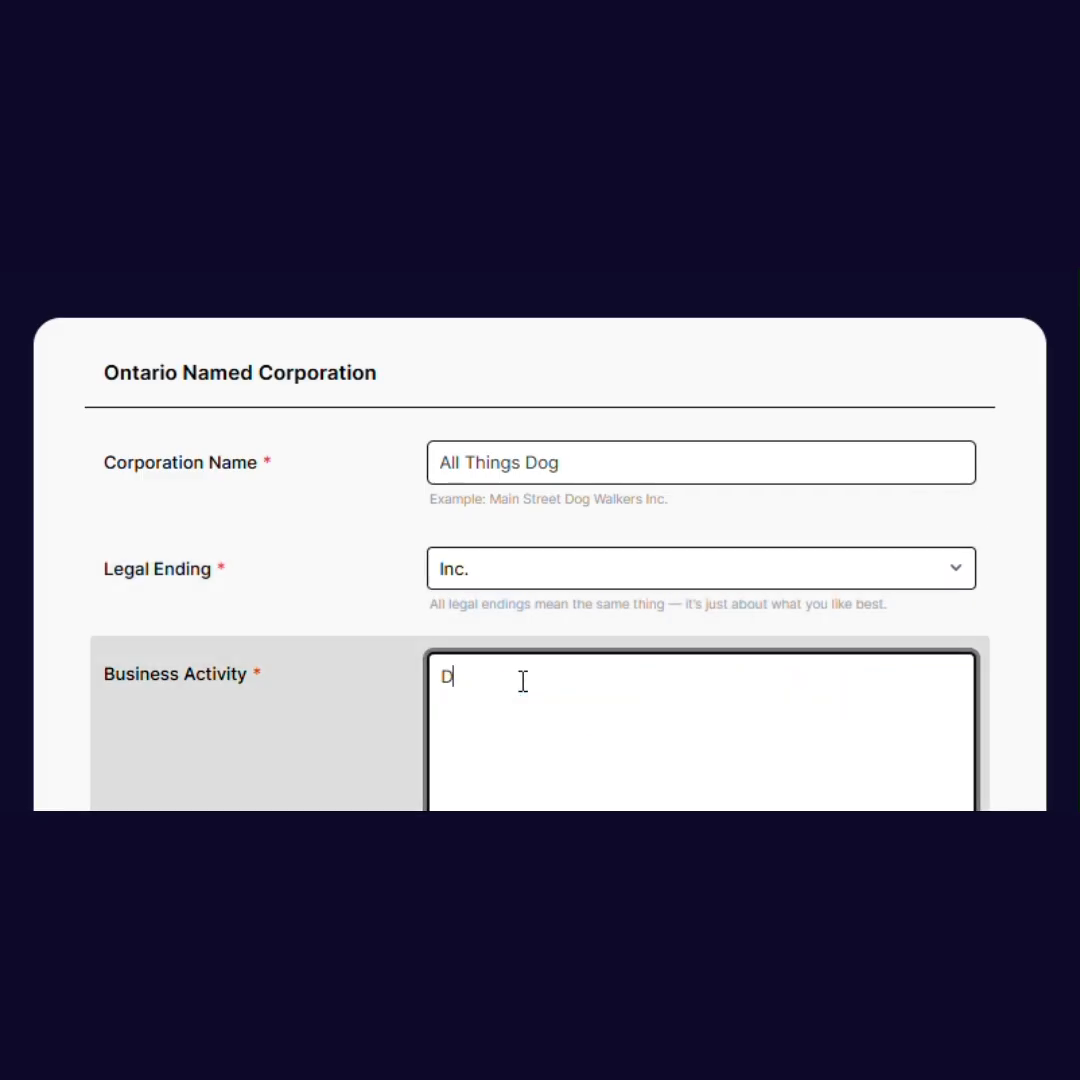
type("og grooming")
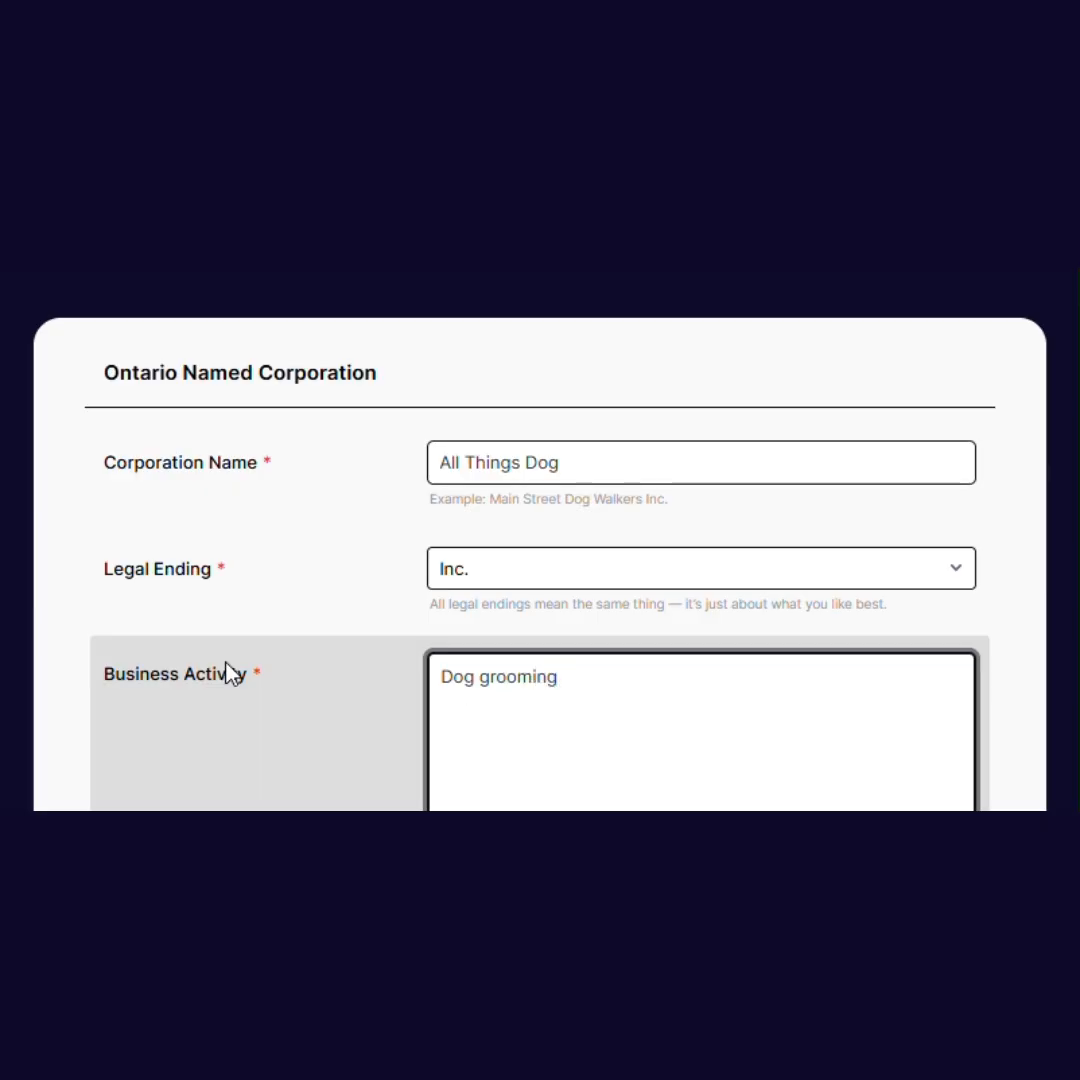
scroll(232, 673, "down", 3)
left_click(454, 698)
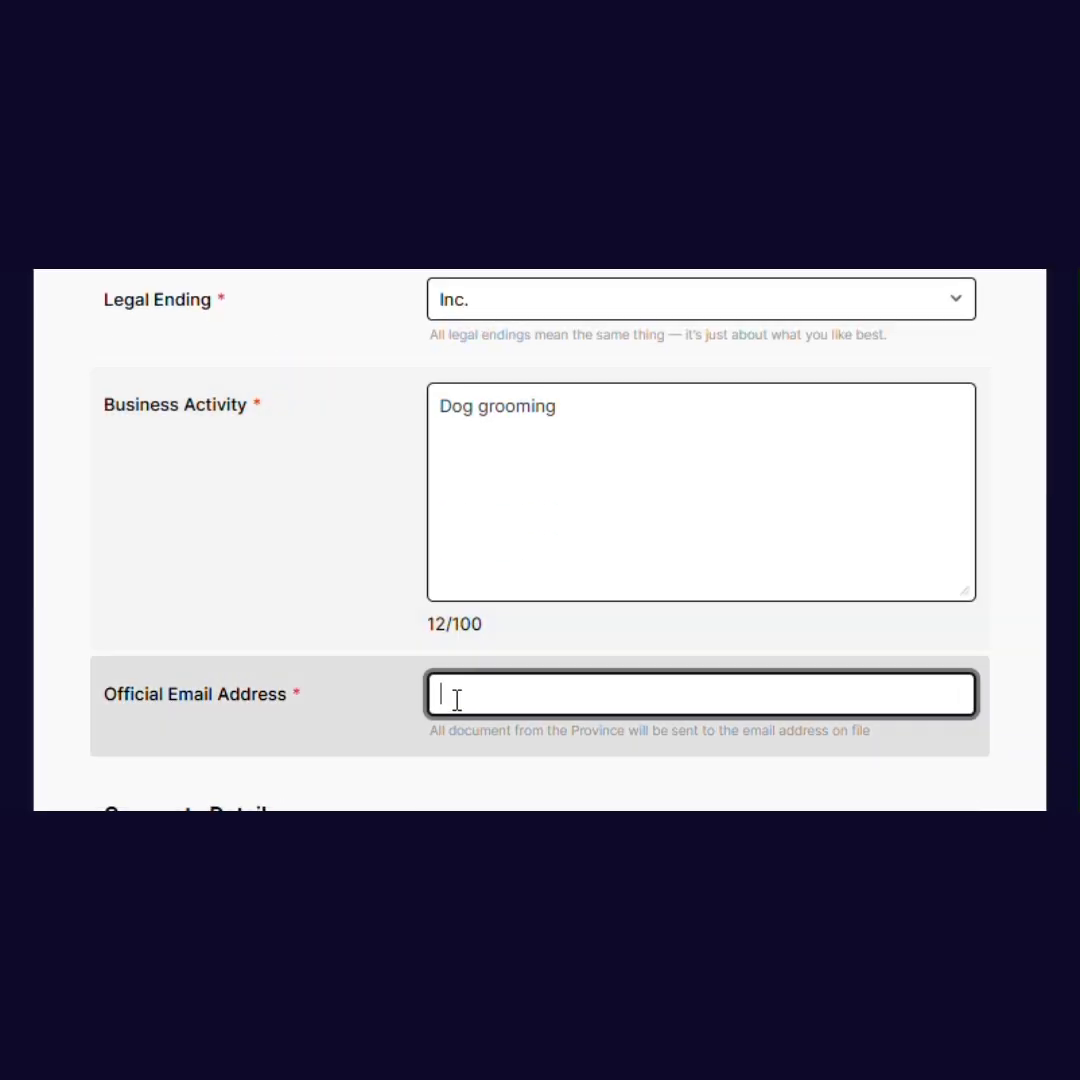
type("myemail@mail.com")
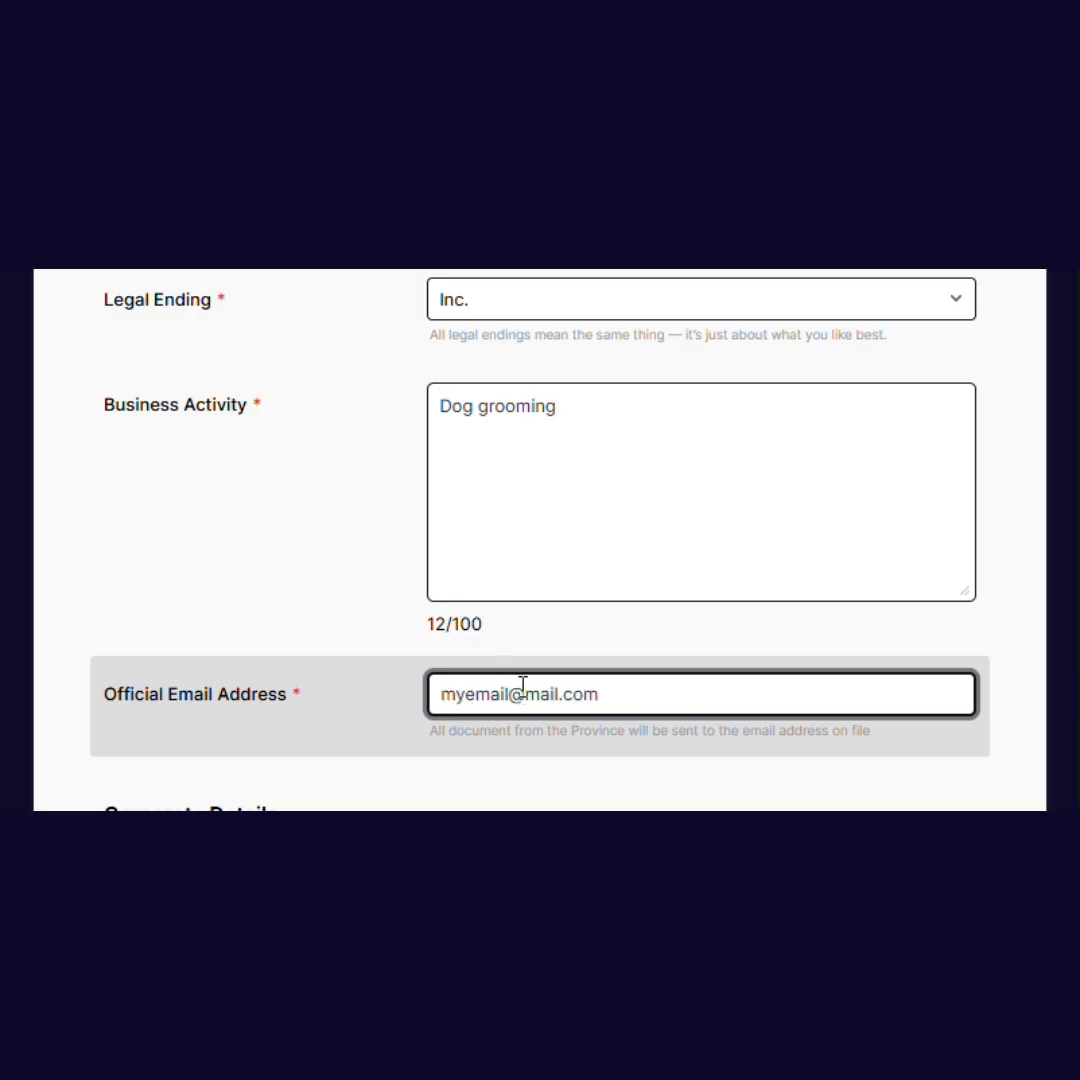
Fill in the corporate address with the street address, city and postal code.
scroll(410, 688, "down", 4)
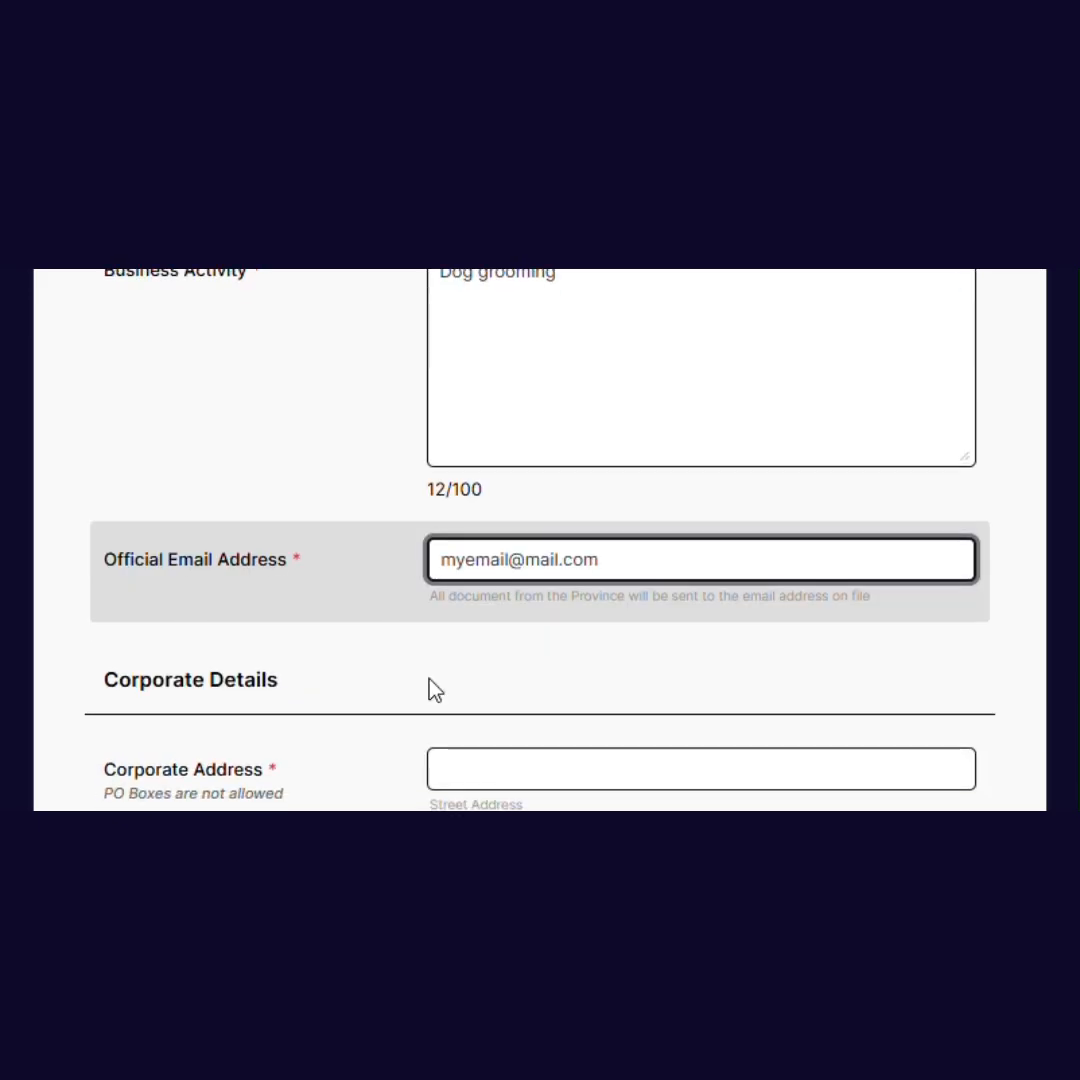
left_click(468, 502)
type("1")
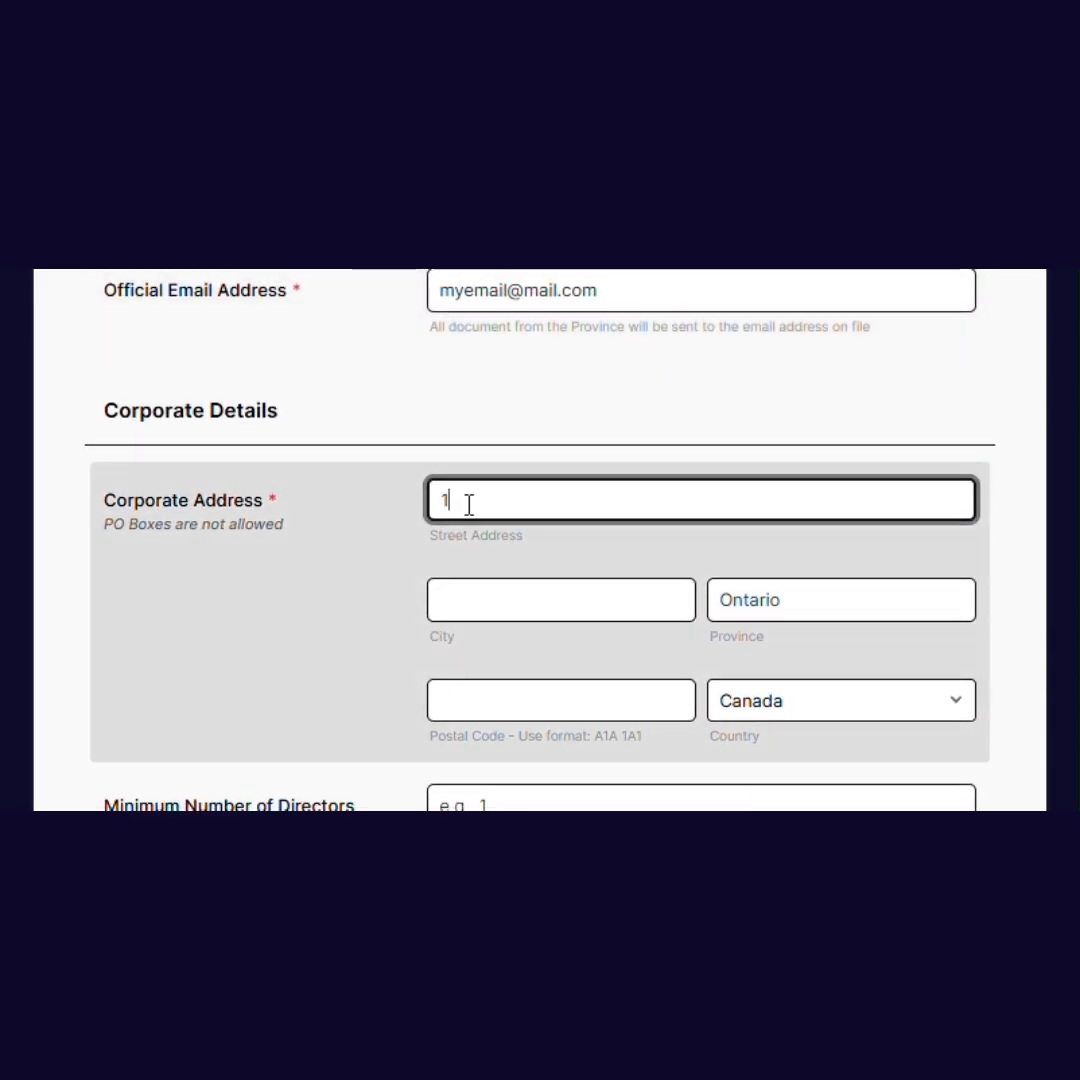
type("23 Main Street")
key("Tab")
type("Anytown")
key("Tab")
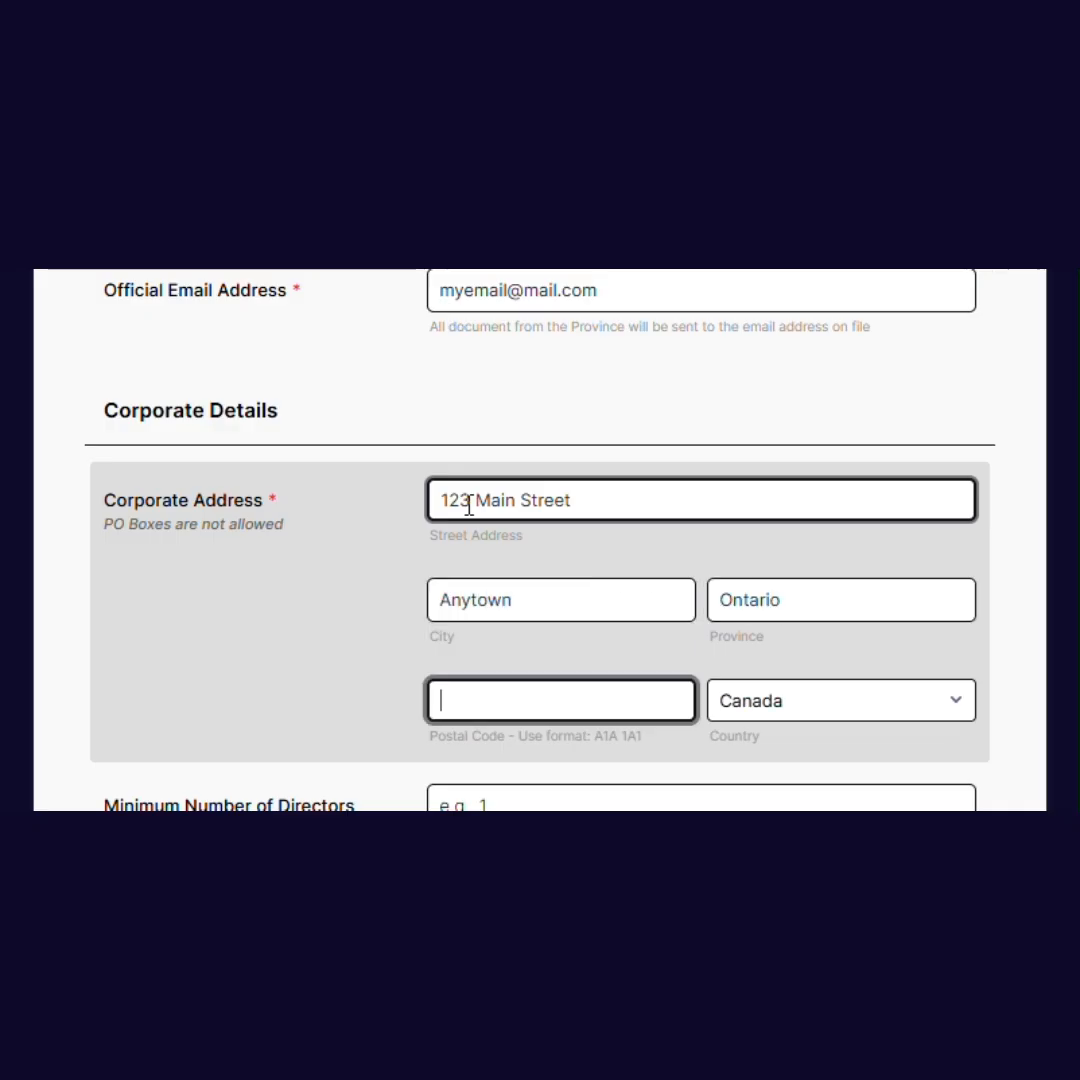
type("A1A1A1")
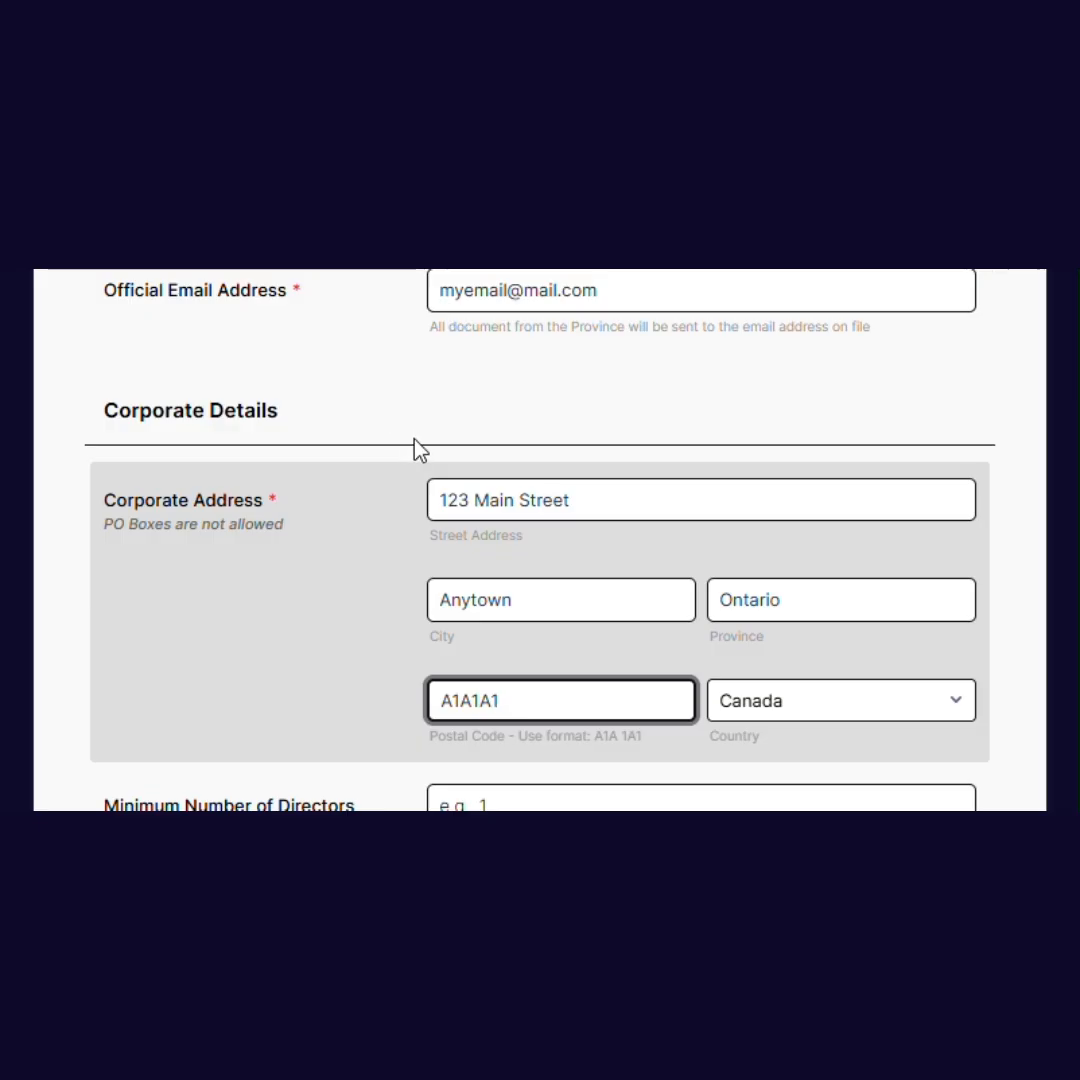
Set the minimum number of directors to 1 and the maximum to 10.
scroll(265, 634, "down", 3)
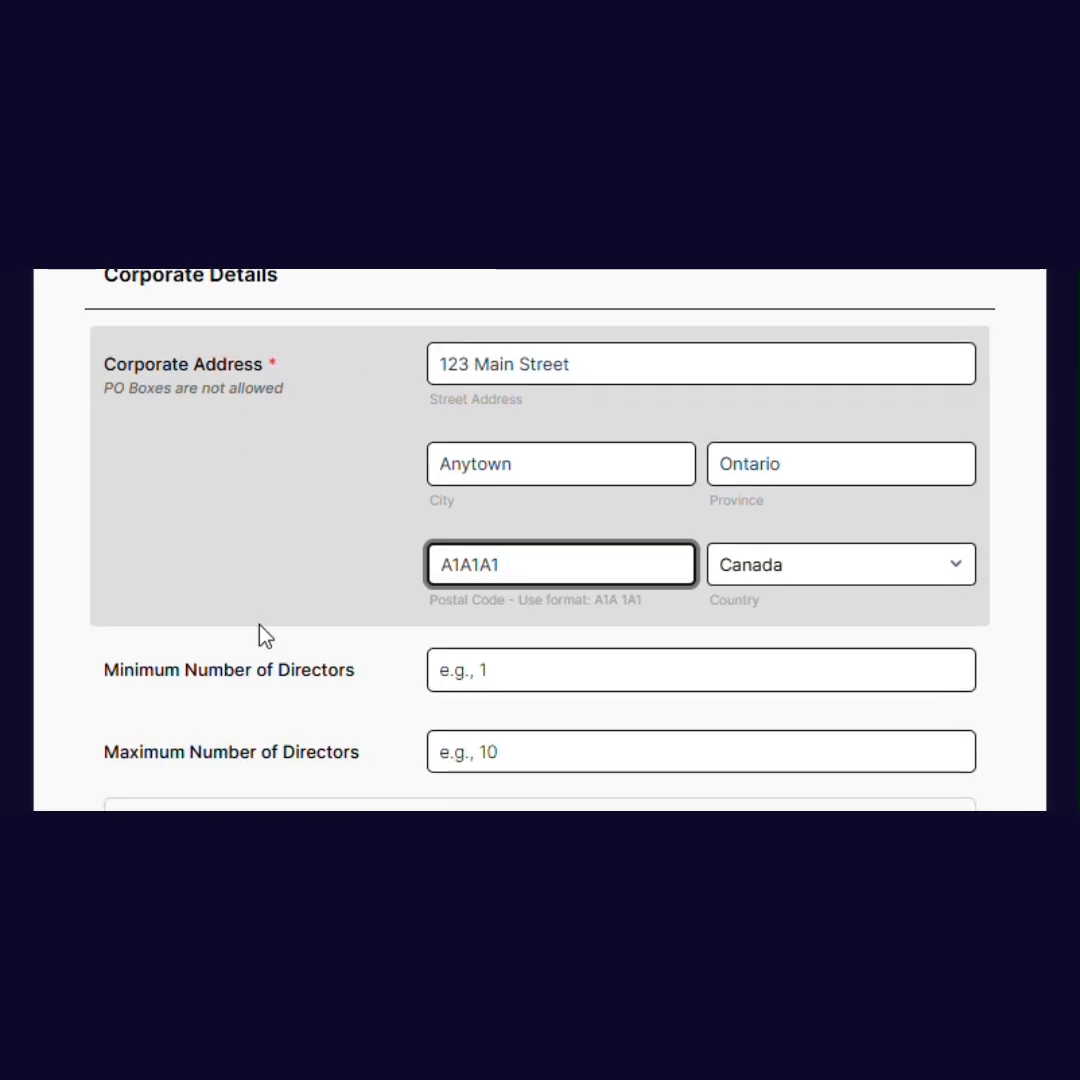
left_click(480, 557)
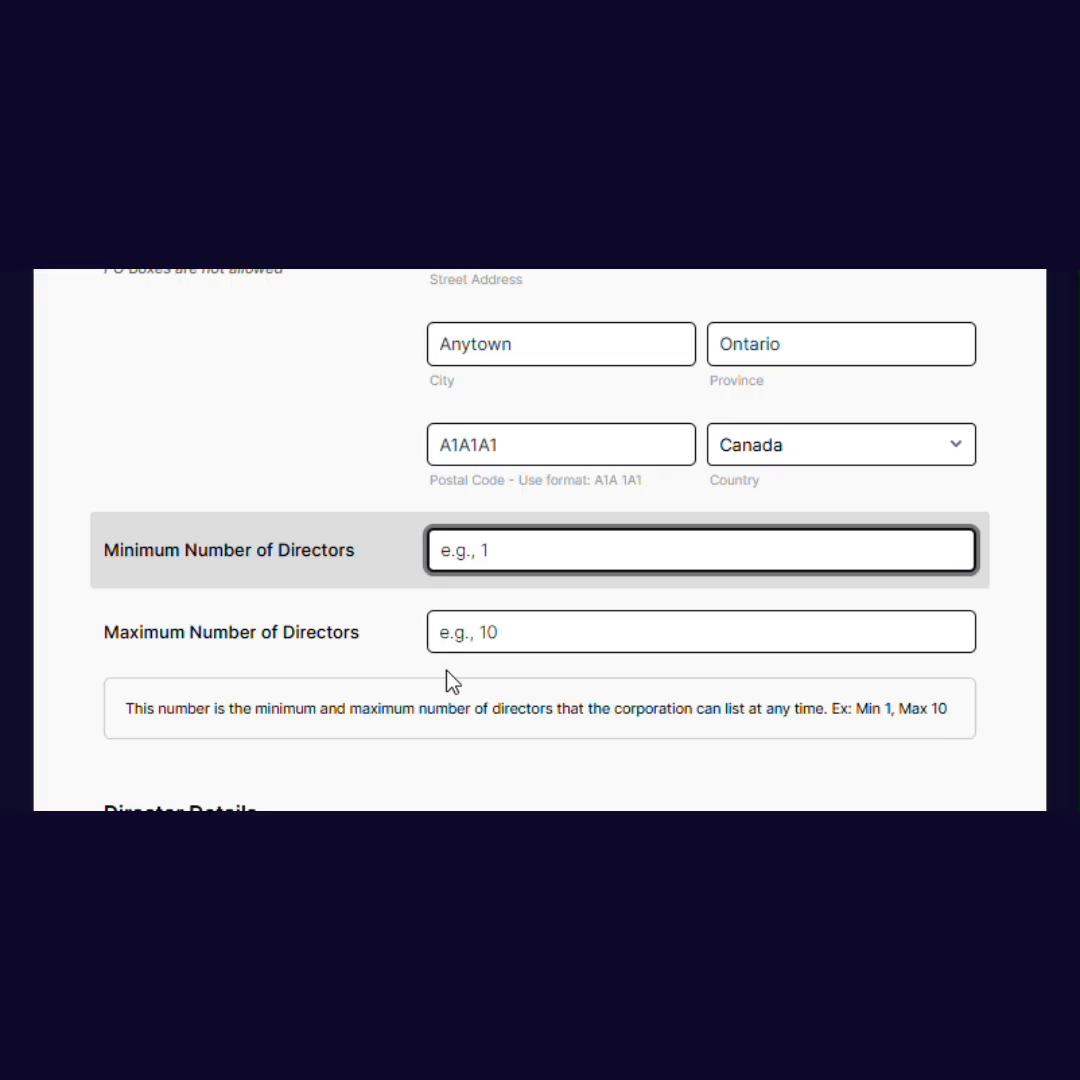
type("1")
left_click(446, 632)
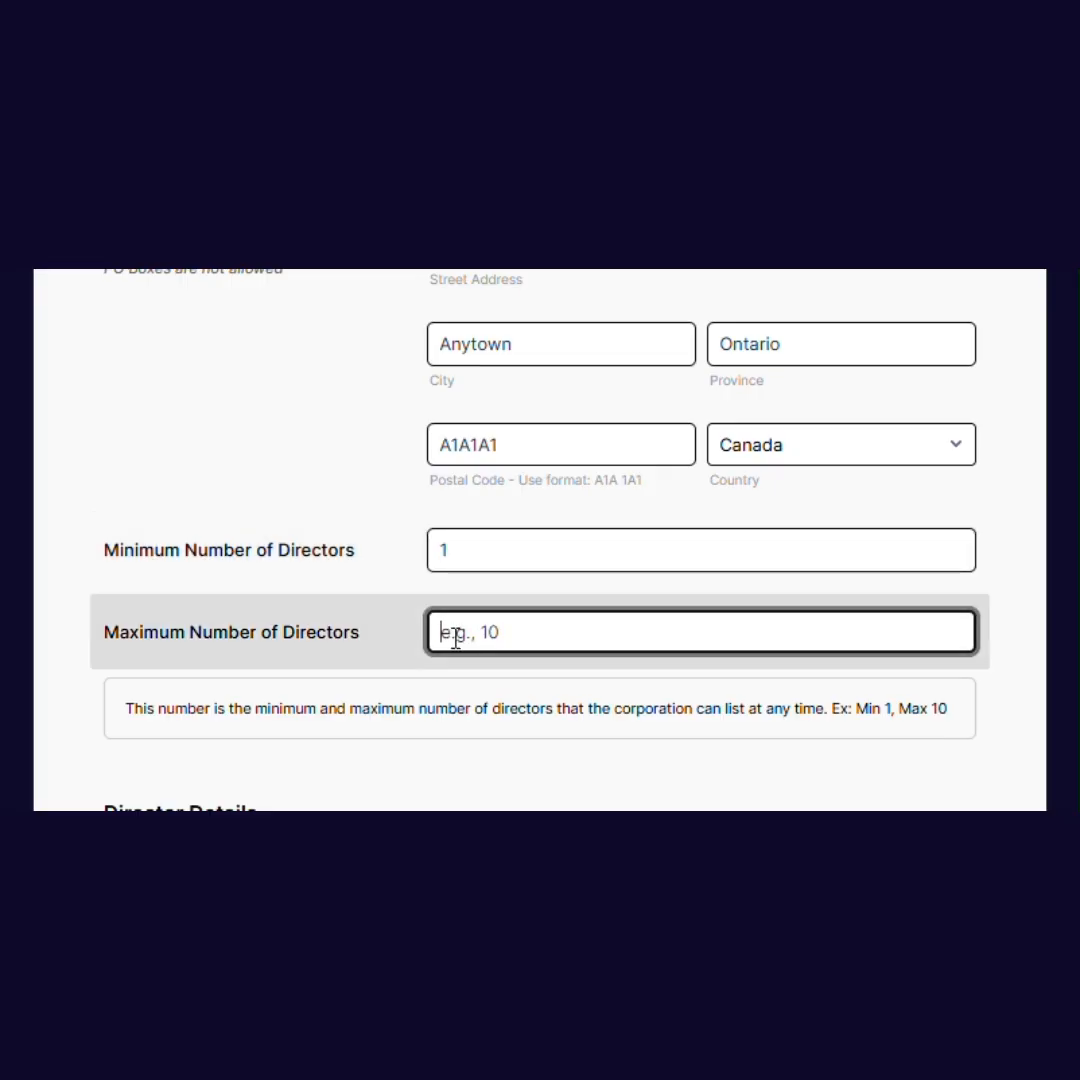
type("2")
key("BackSpace")
type("1")
type("0")
Enter the director's first and last name and fill in the director's email address.
scroll(190, 628, "down", 5)
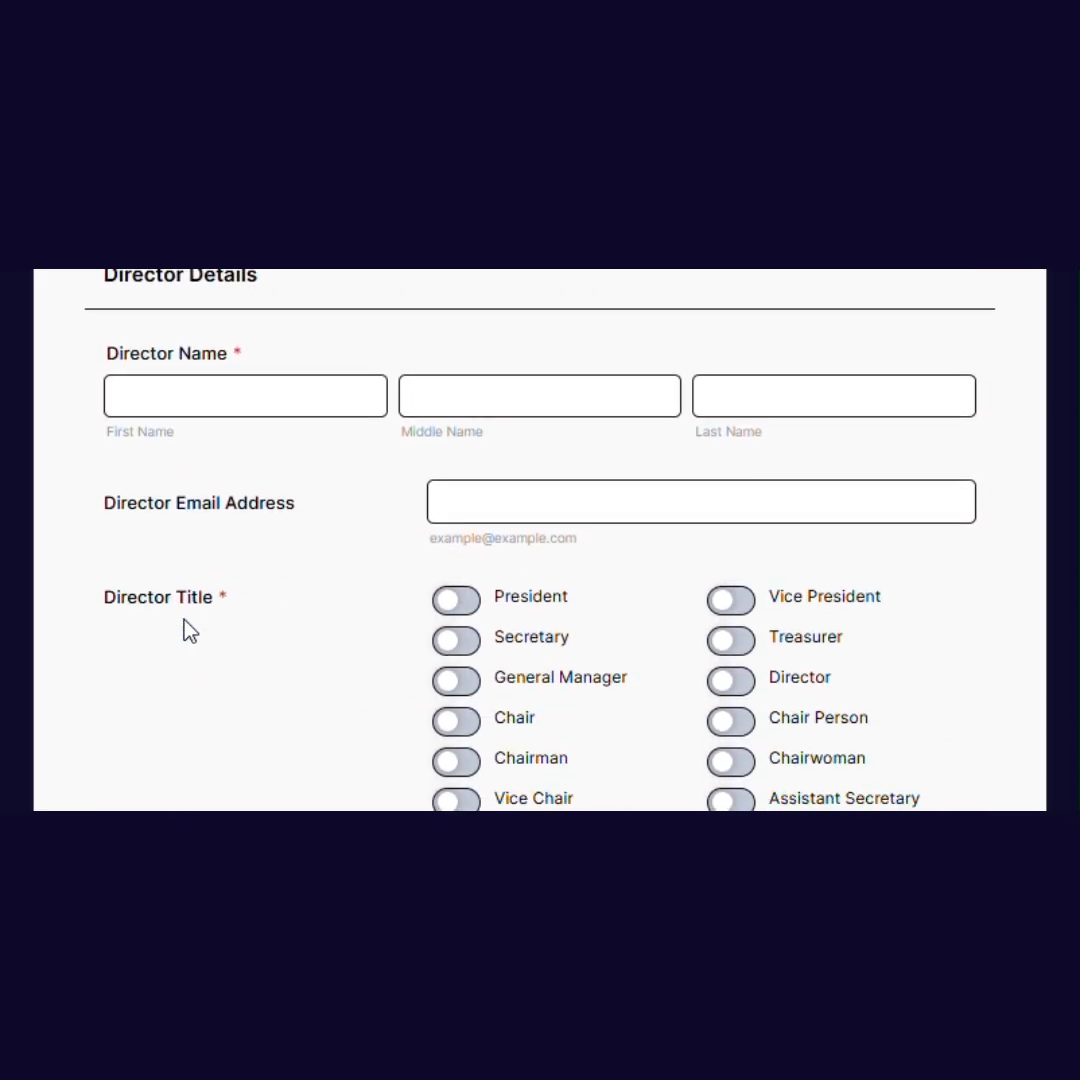
left_click(168, 378)
type("Ja")
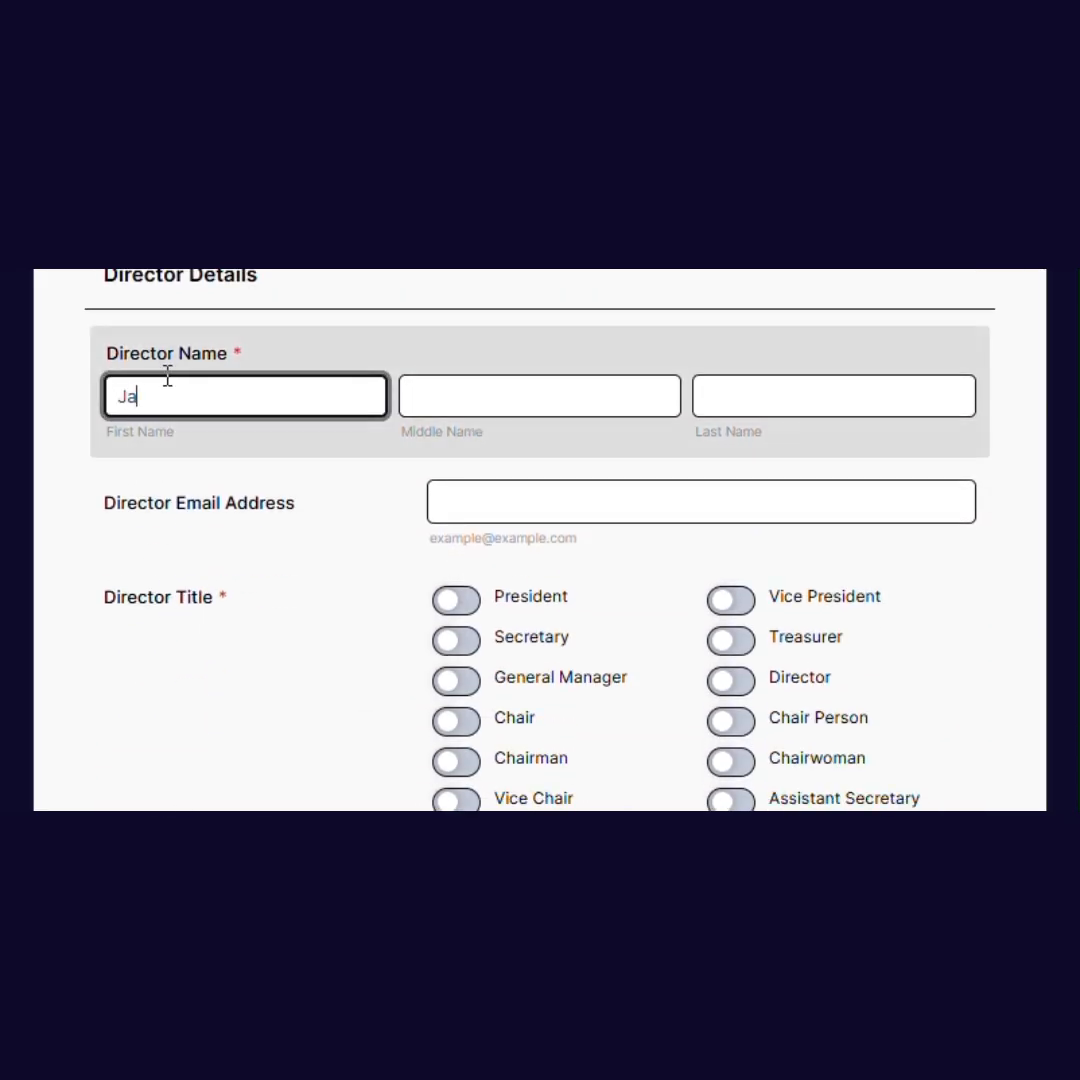
type("ne")
key("Tab")
key("Tab")
type("Smith")
key("Tab")
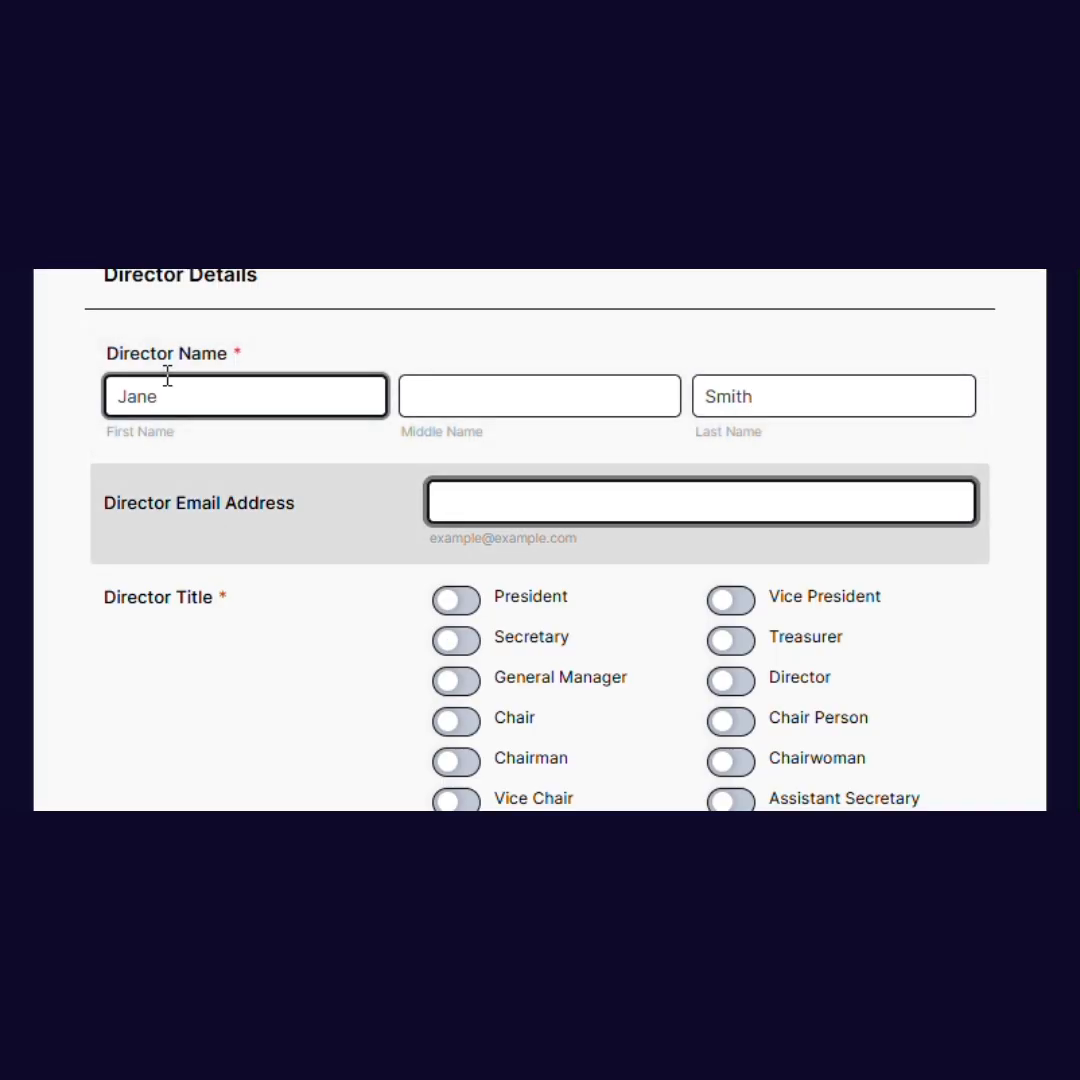
type("jane@mail.com")
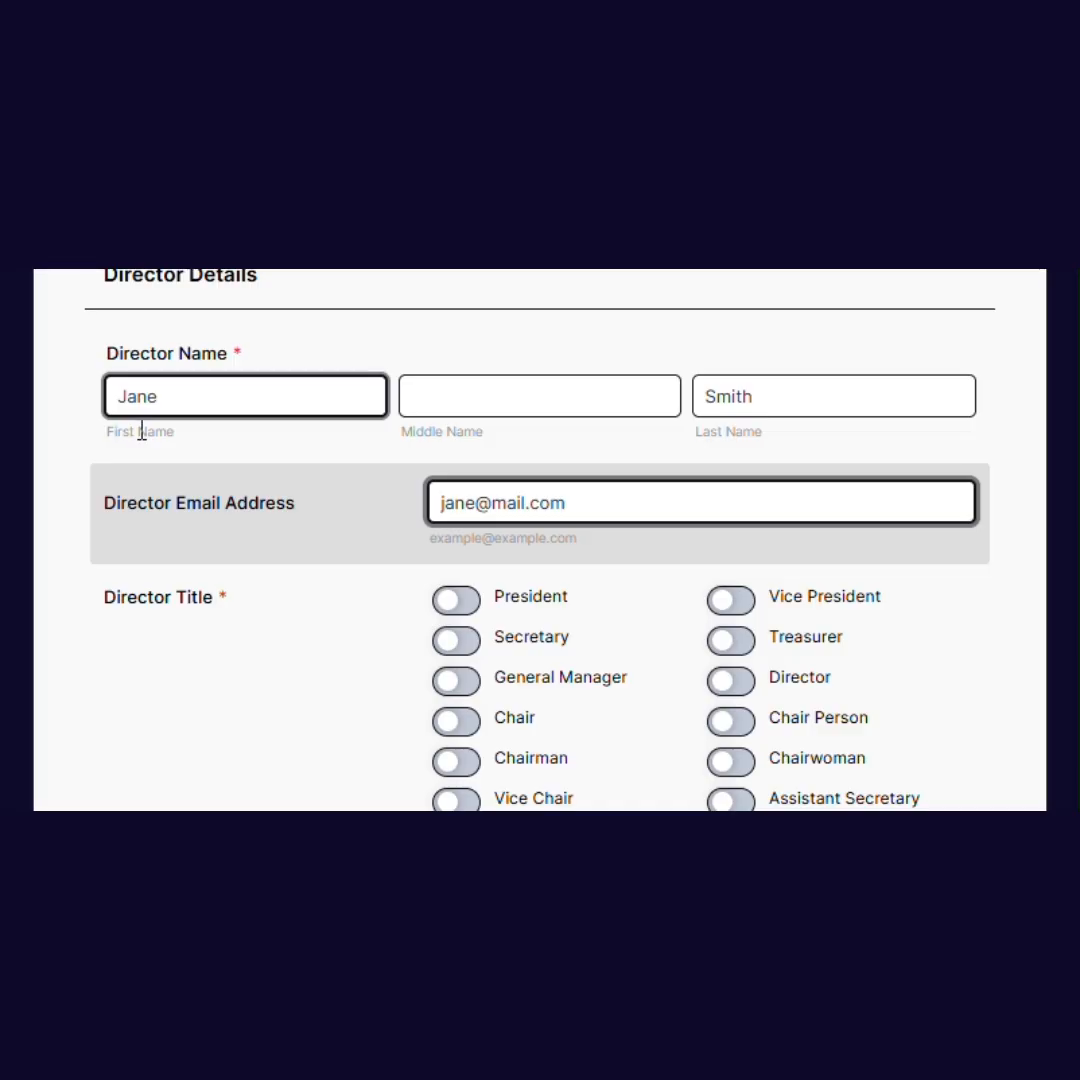
Assign the director the titles President and Chief Executive Officer.
scroll(322, 655, "down", 3)
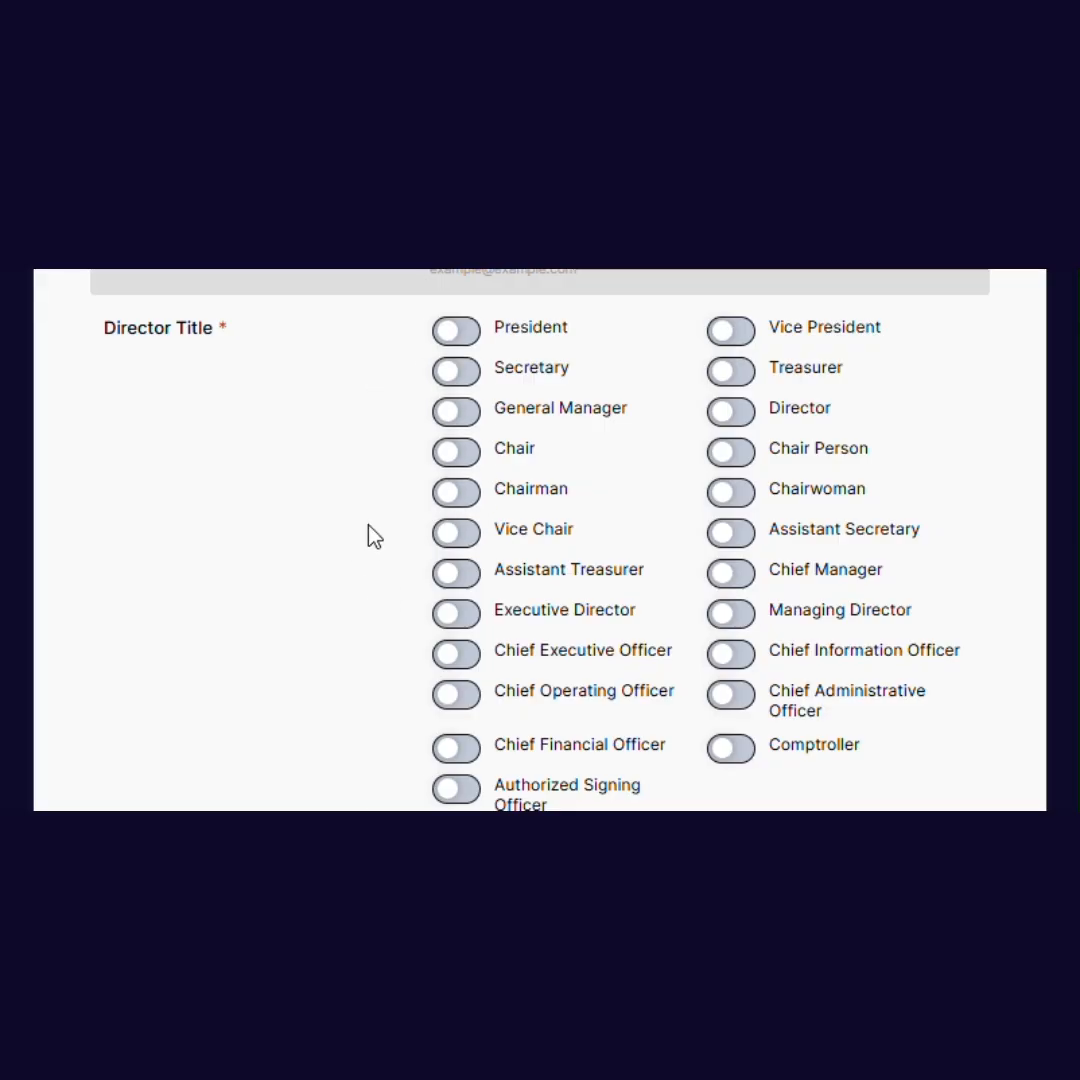
left_click(466, 334)
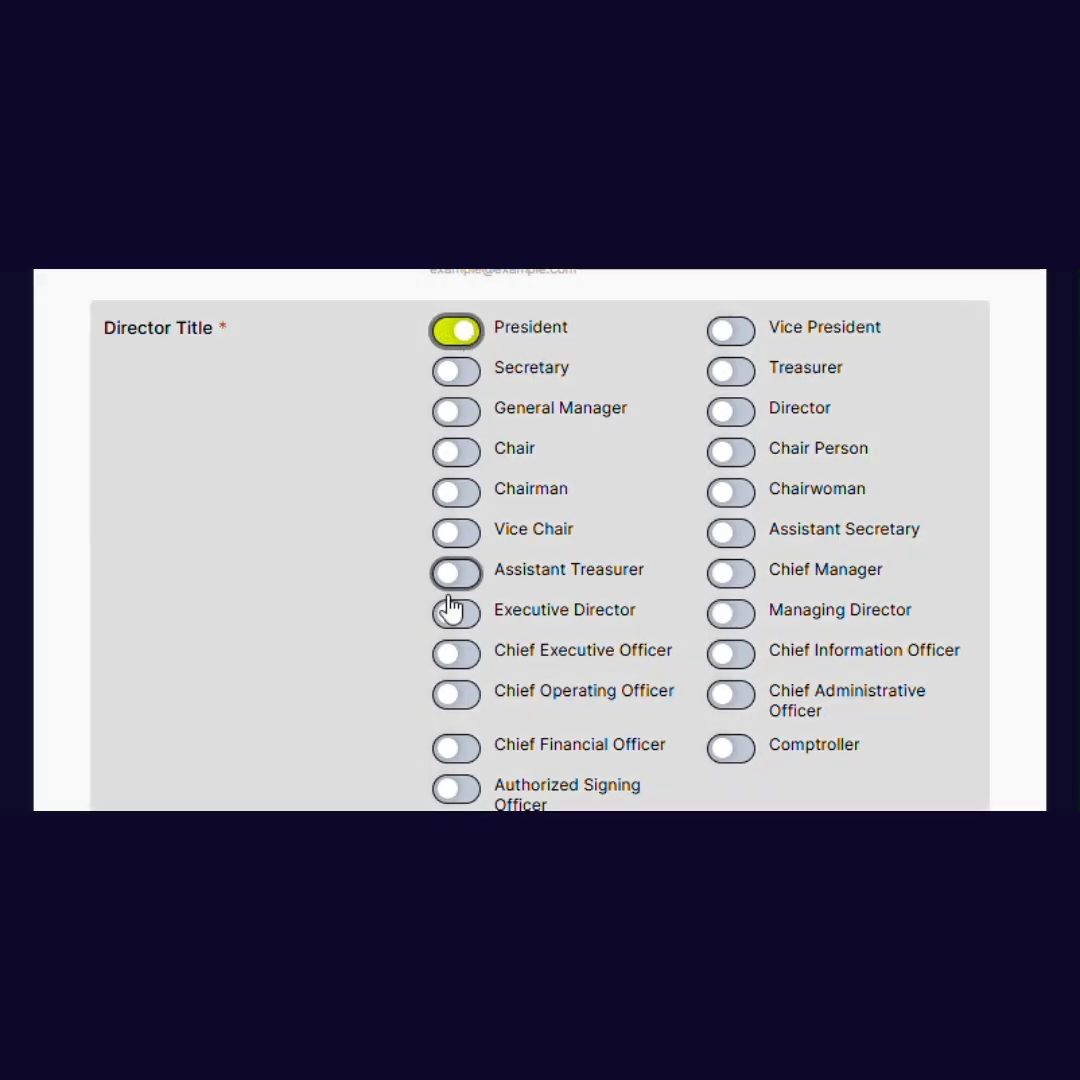
left_click(460, 654)
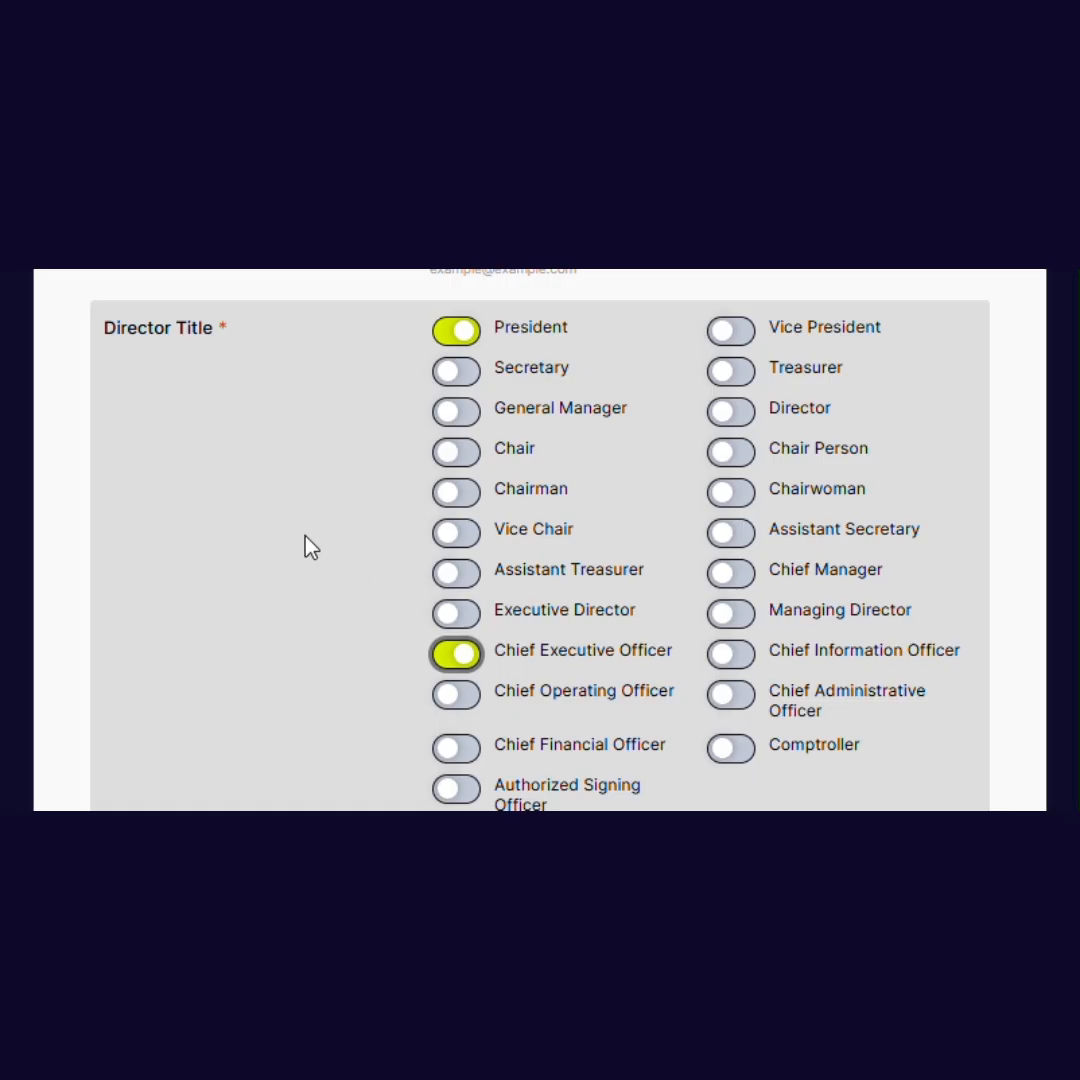
scroll(312, 546, "down", 5)
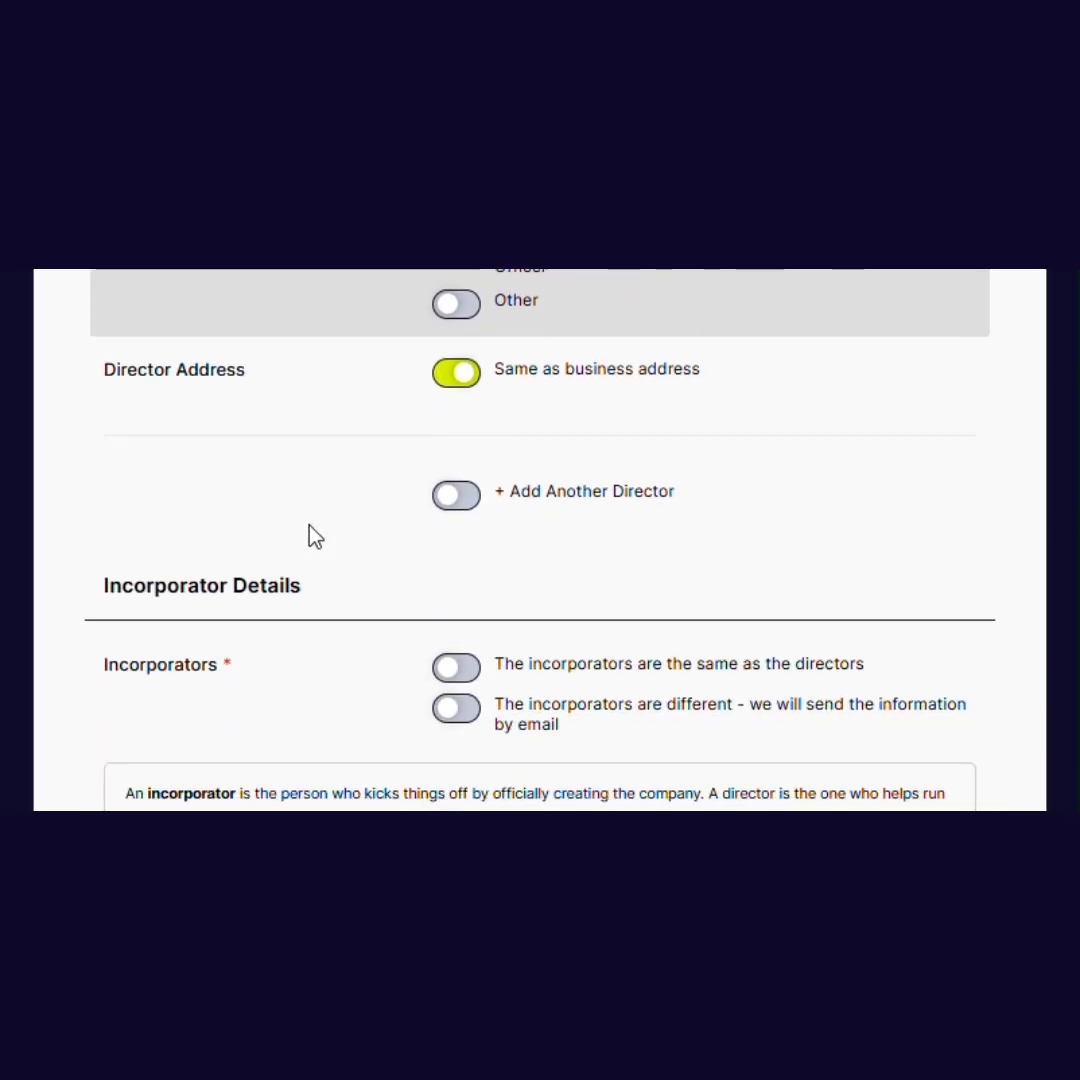
left_click(457, 376)
left_click(457, 376)
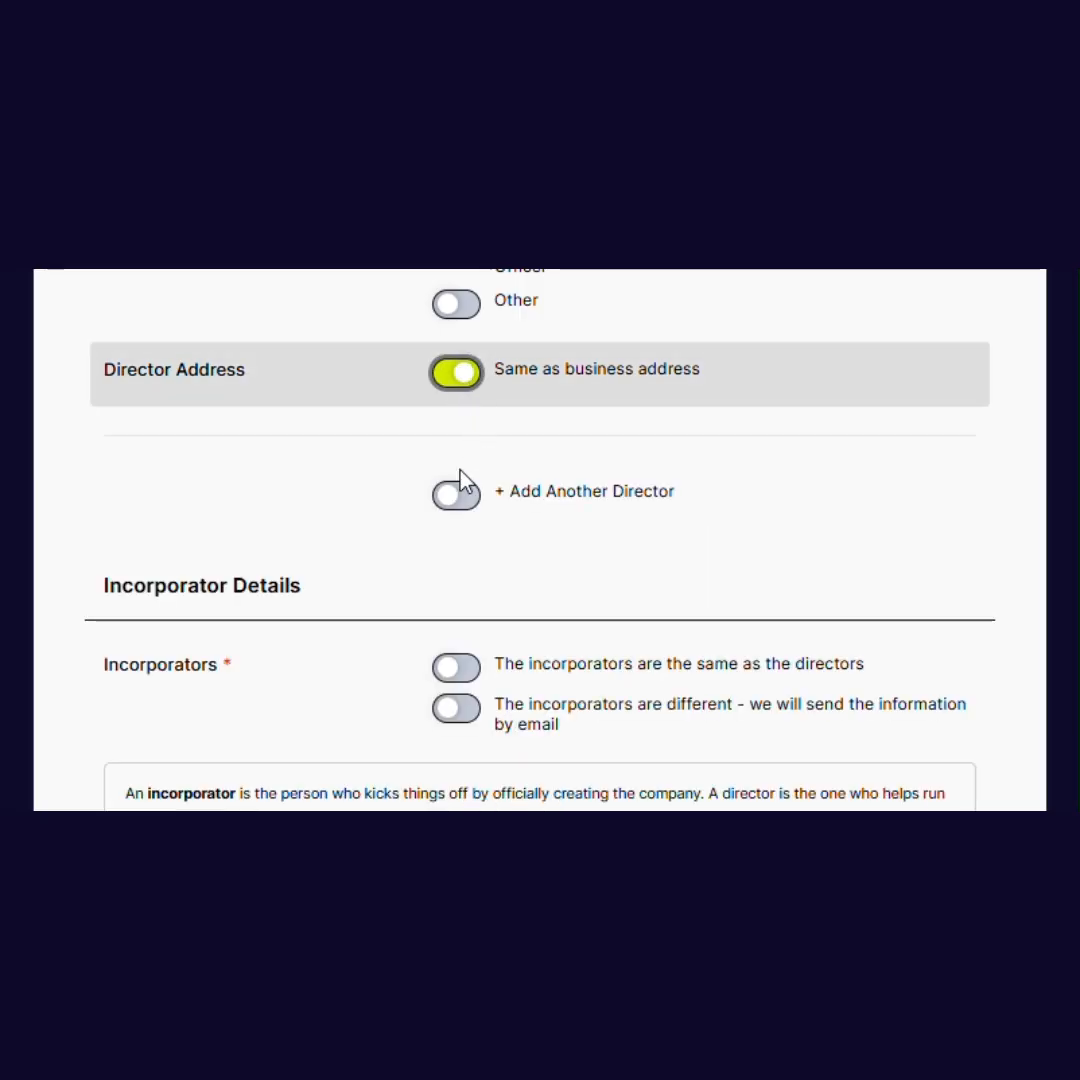
left_click(462, 498)
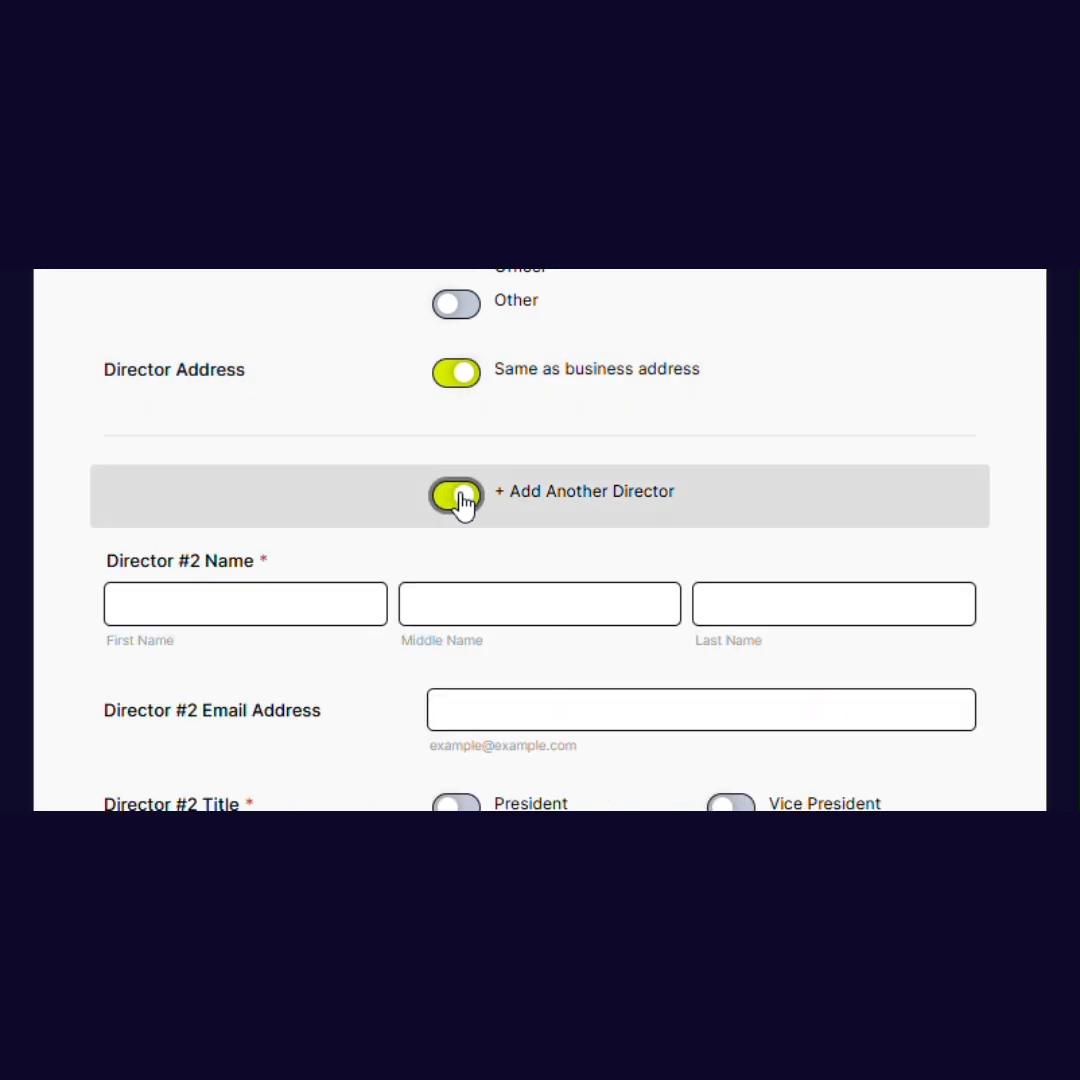
scroll(465, 506, "down", 2)
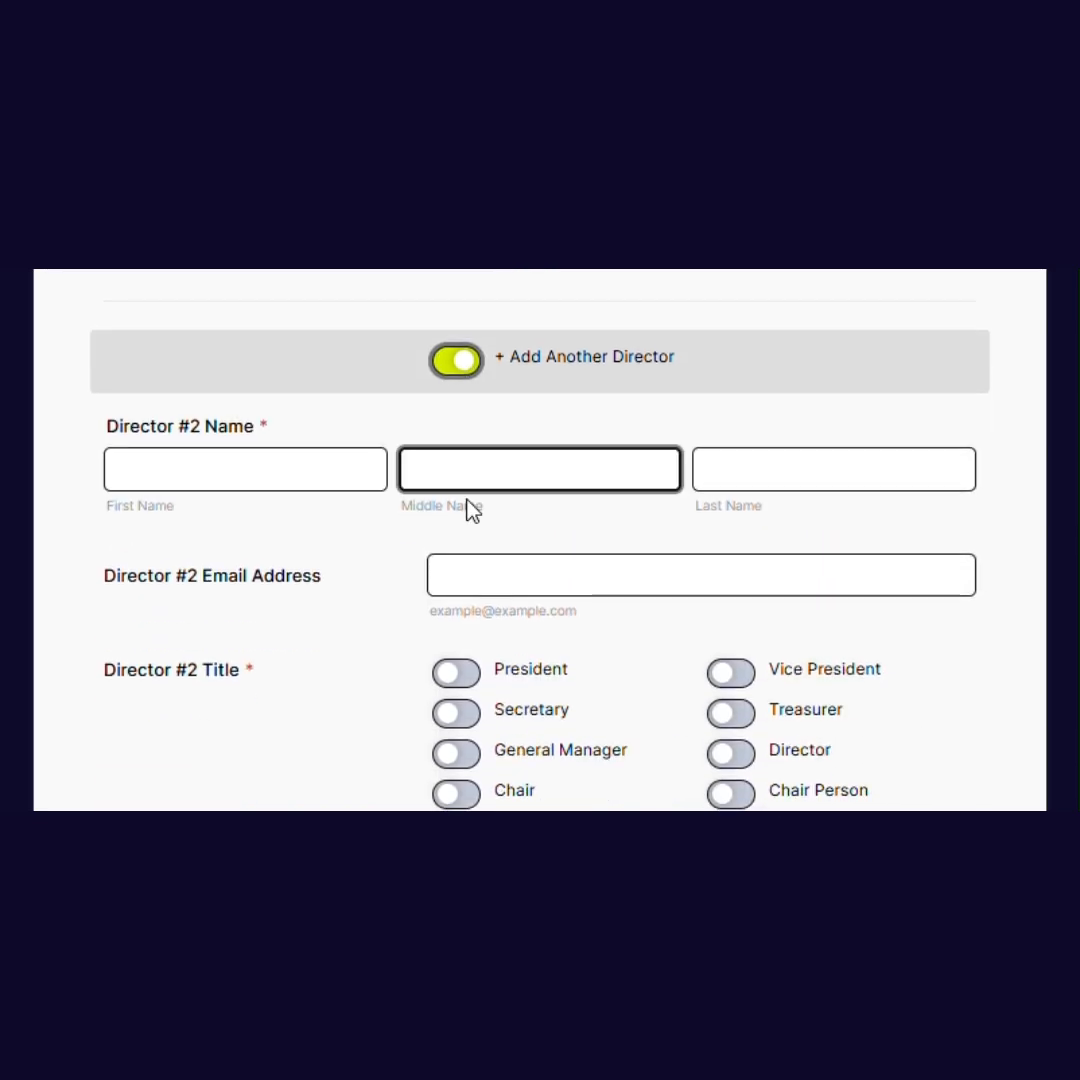
left_click(462, 370)
scroll(458, 373, "up", 2)
scroll(496, 427, "down", 2)
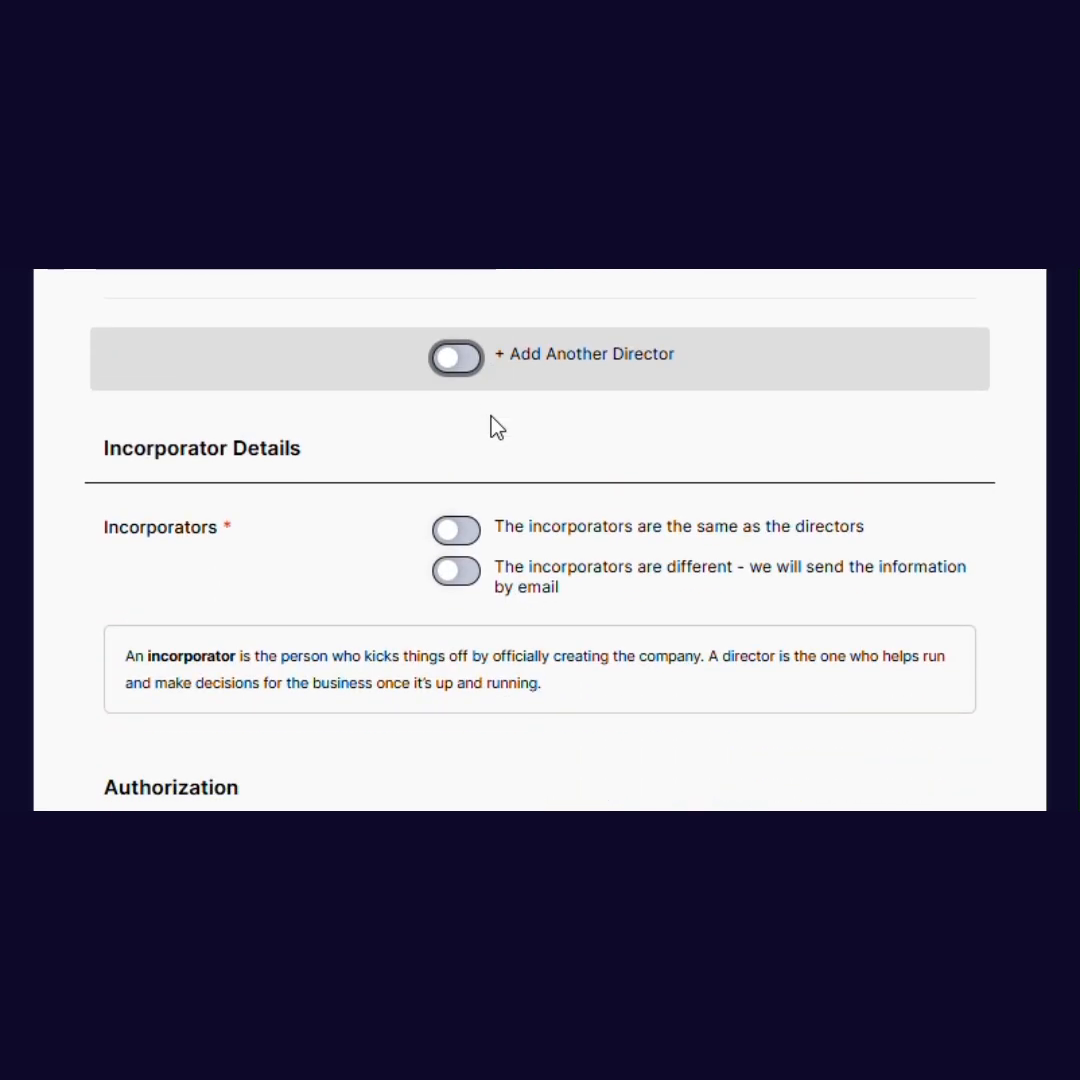
Declare that the incorporators are the same as the directors and choose First Director as the person authorizing registration.
scroll(497, 427, "down", 2)
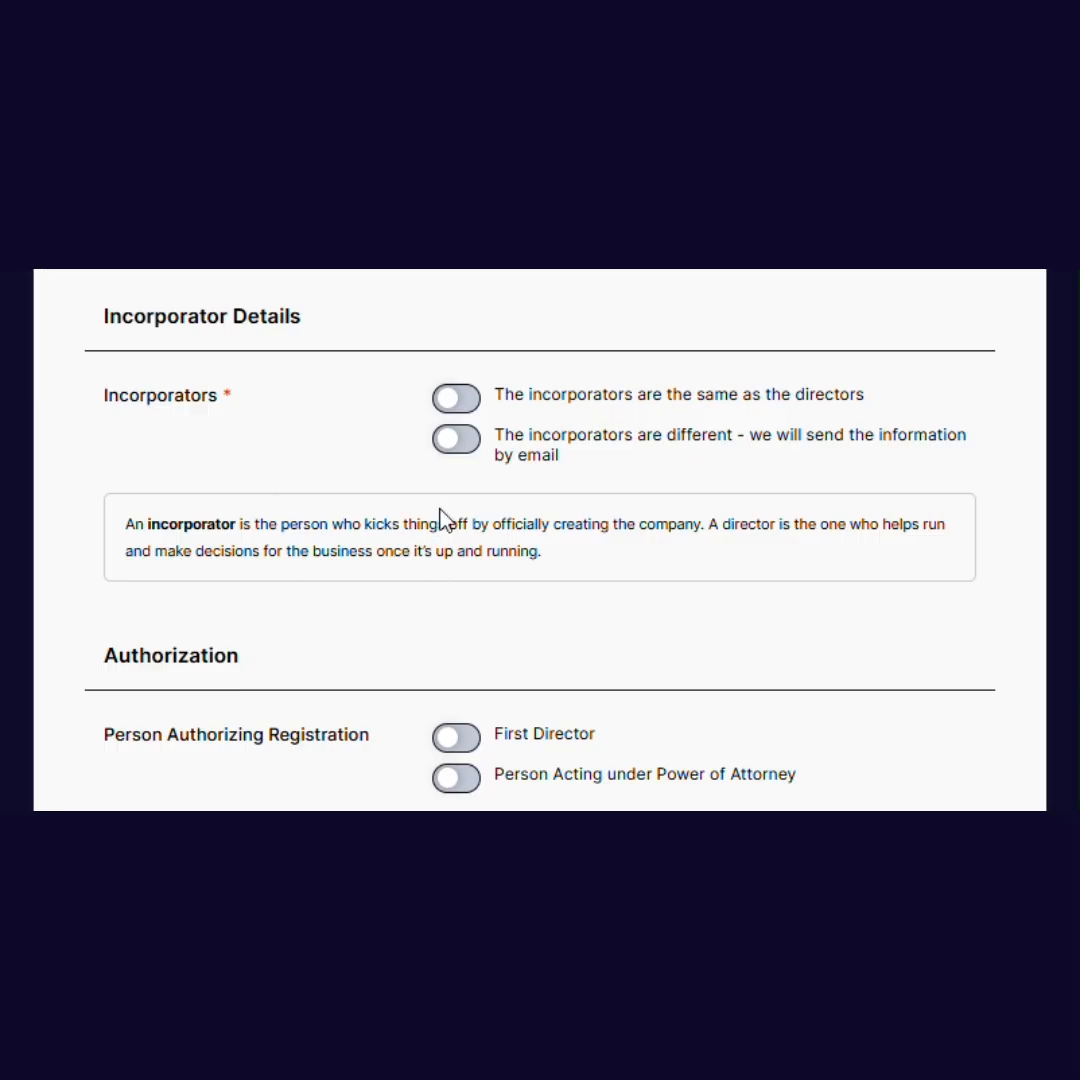
left_click(478, 402)
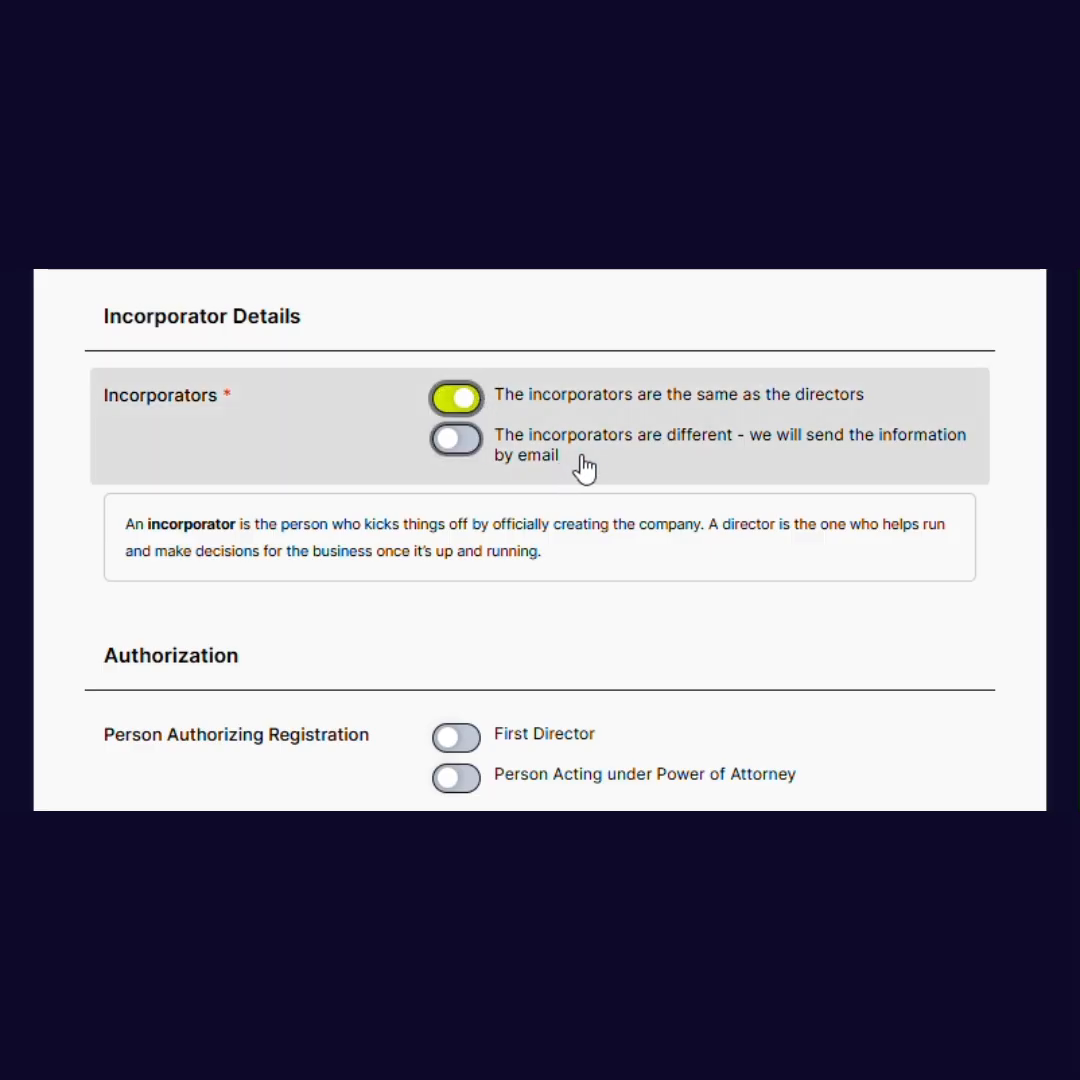
scroll(590, 475, "down", 3)
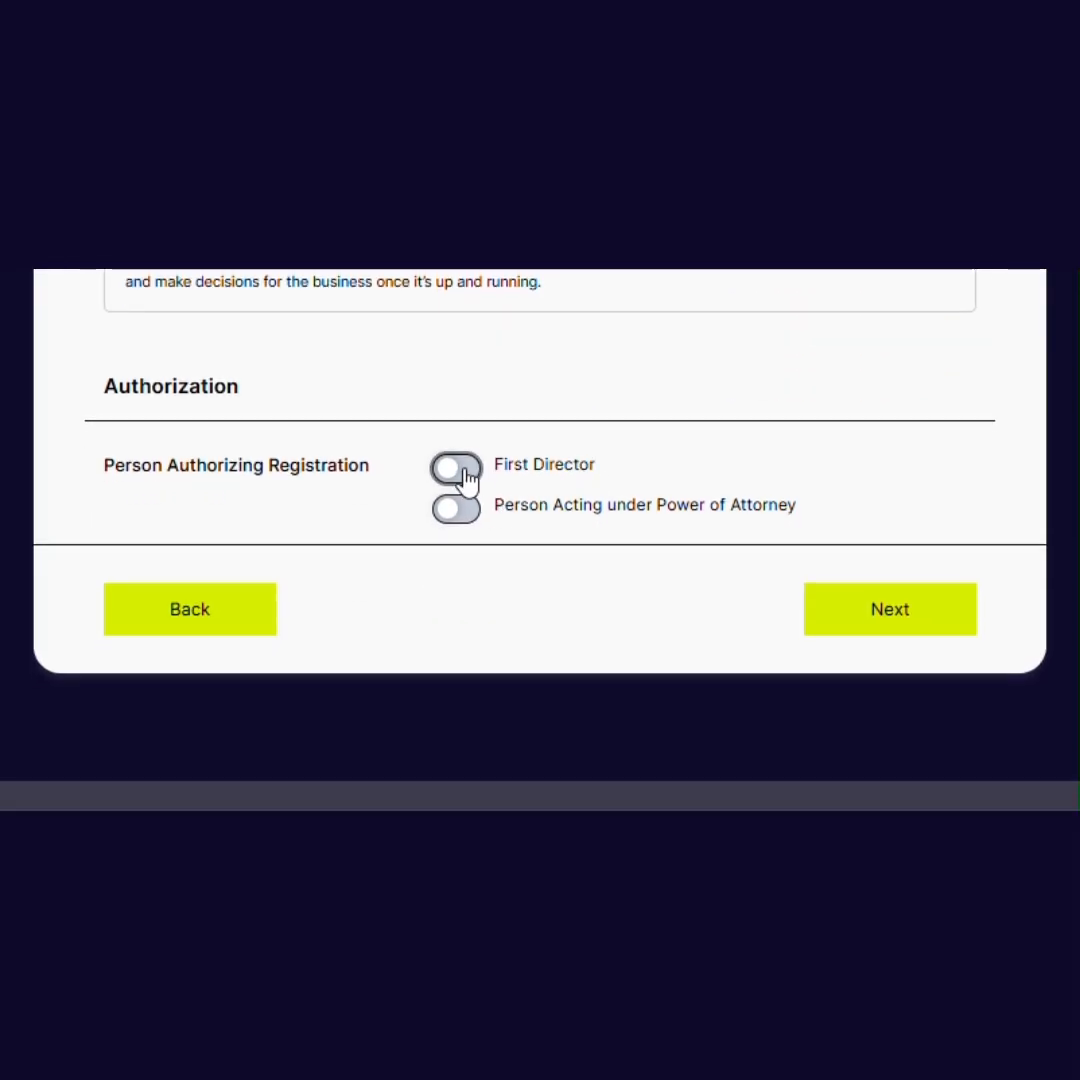
left_click(466, 476)
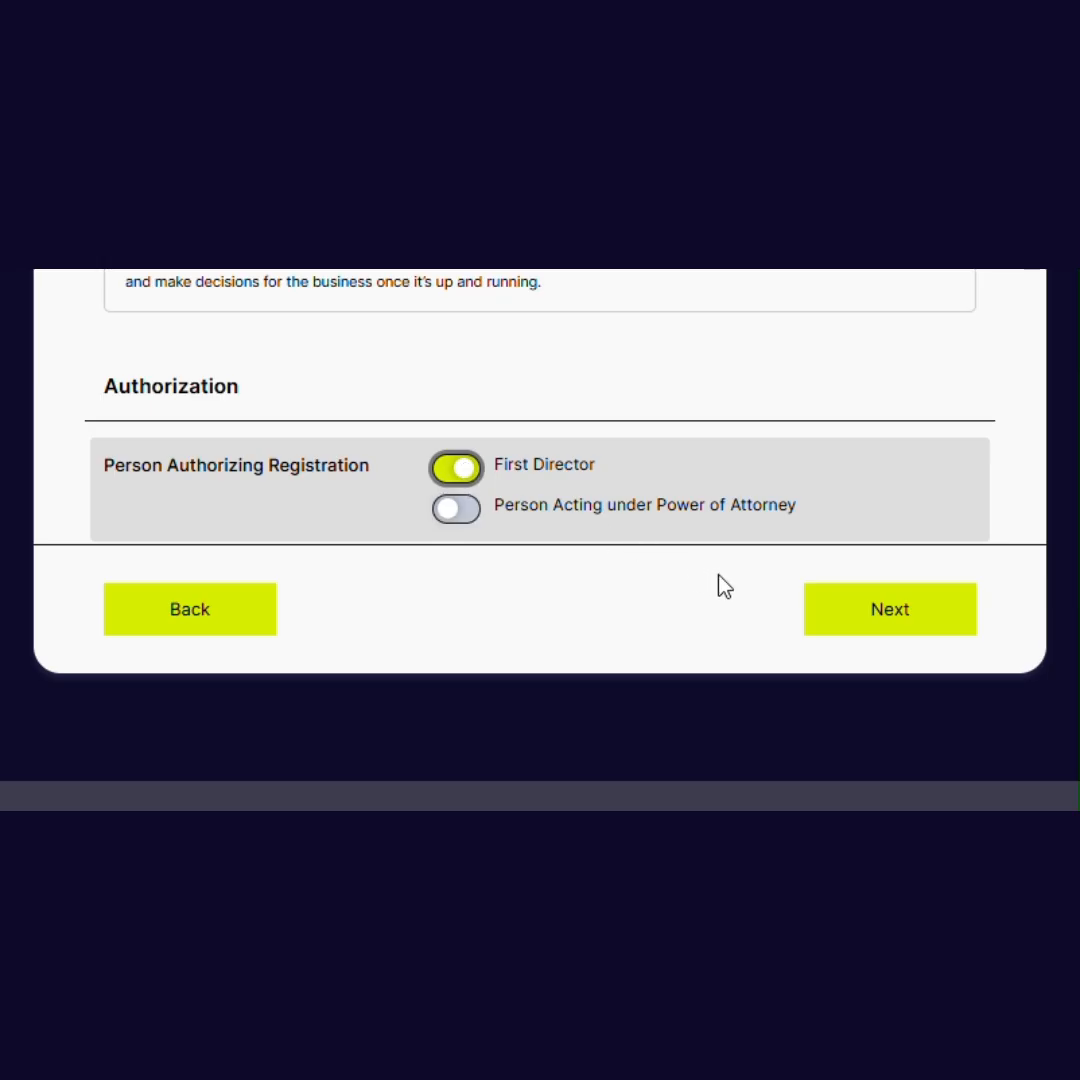
Continue to the tradename registration and enter Pretty Pups as the business name with Dog grooming as the business activity.
left_click(870, 609)
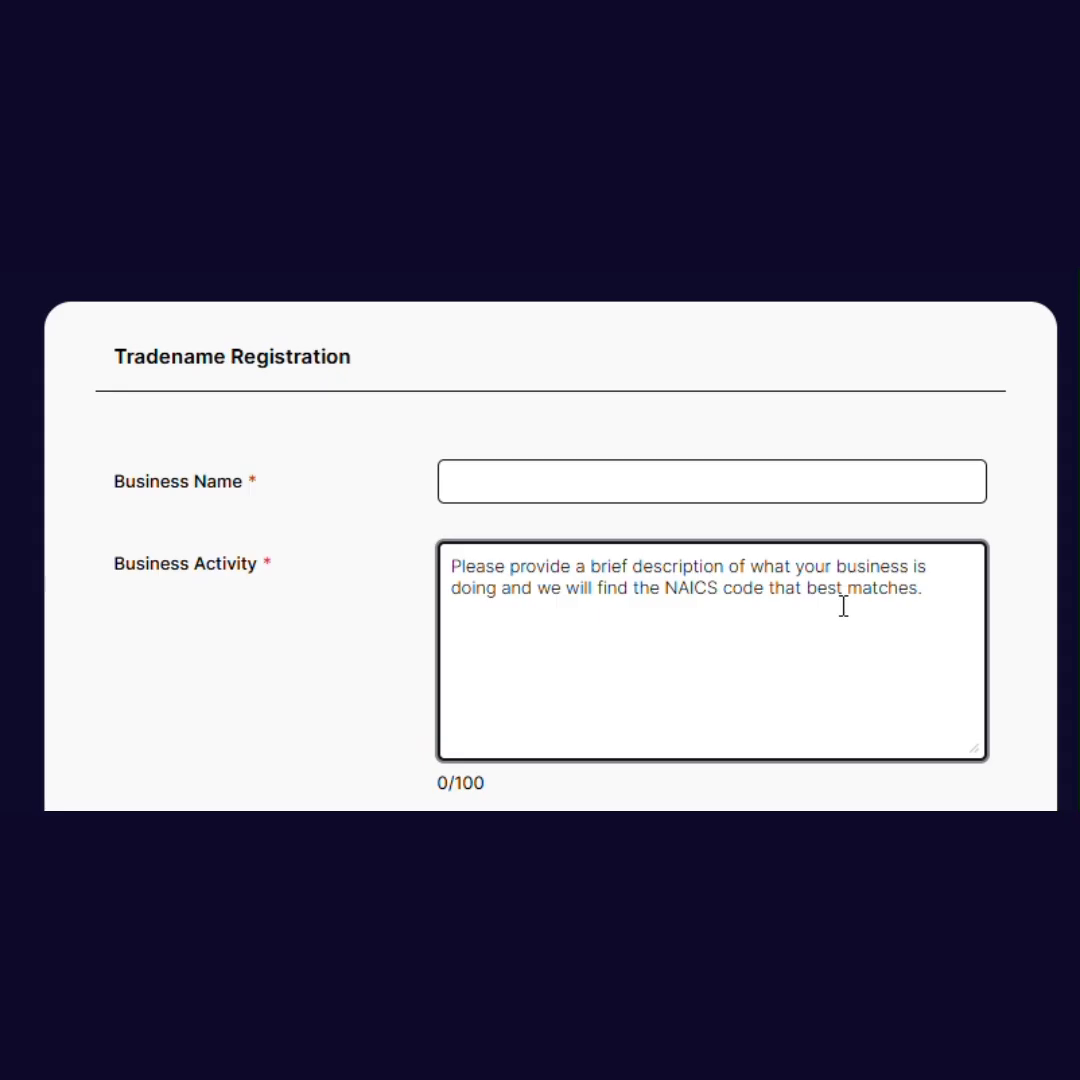
left_click(582, 487)
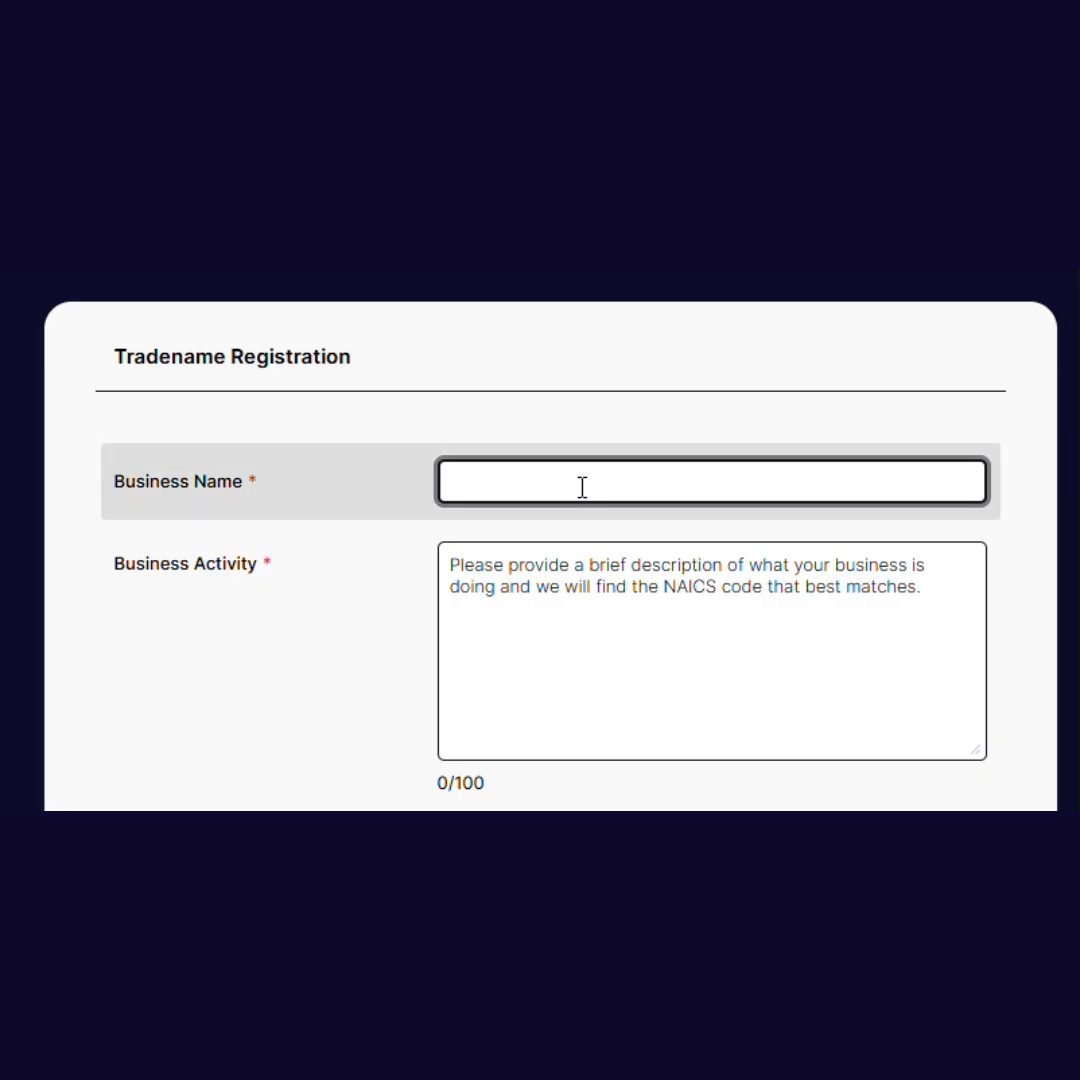
type("Pretty Pups")
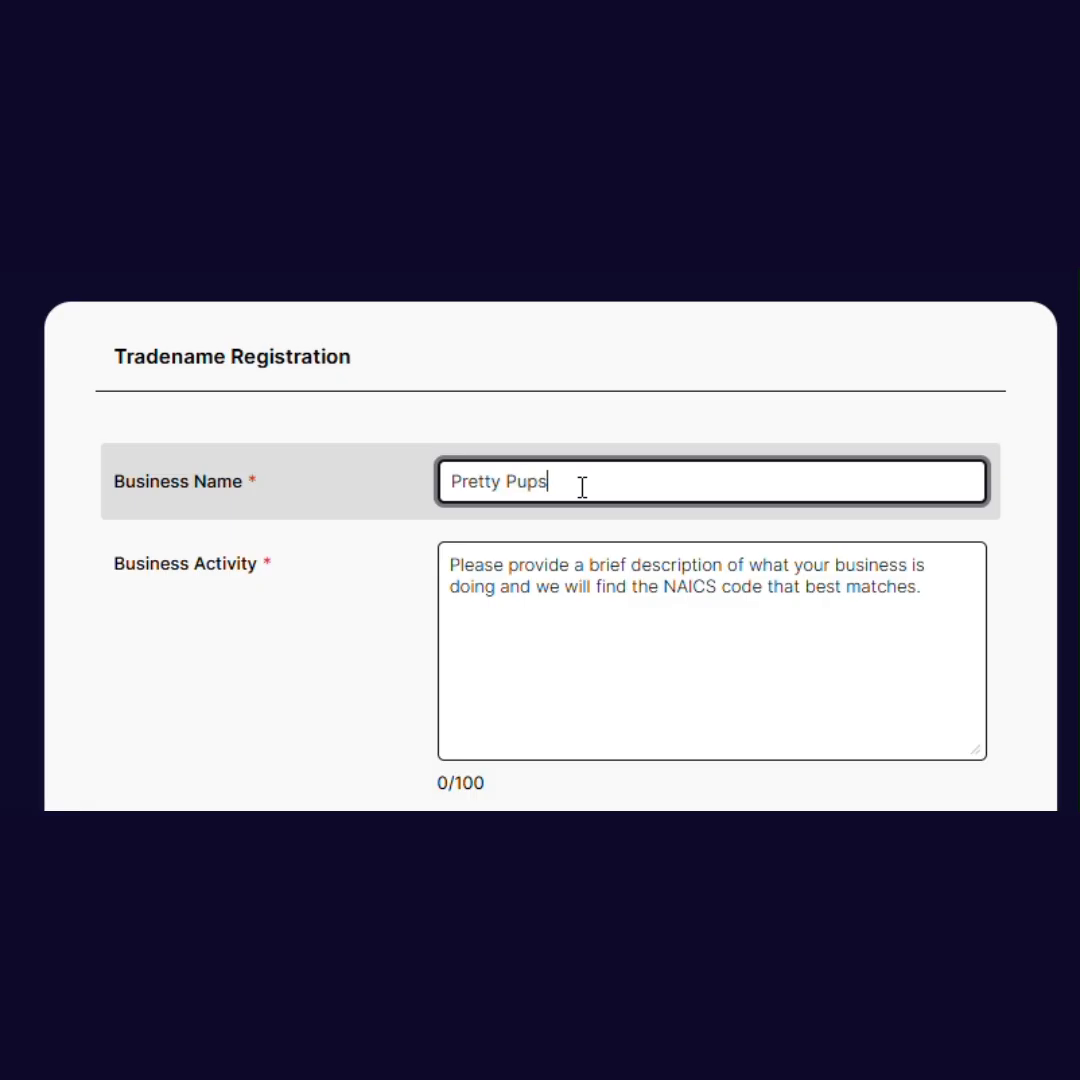
key("Tab")
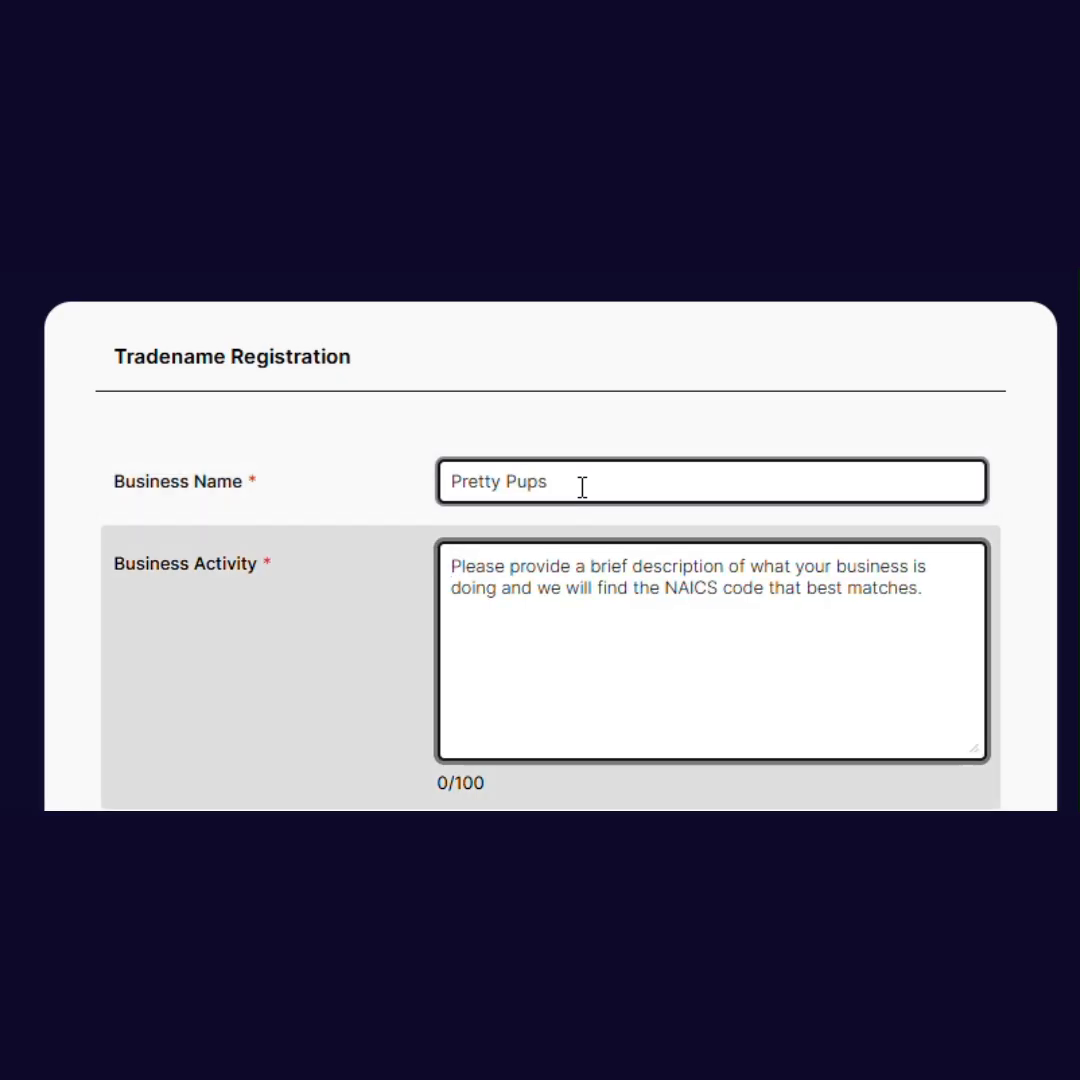
type("Dog gro")
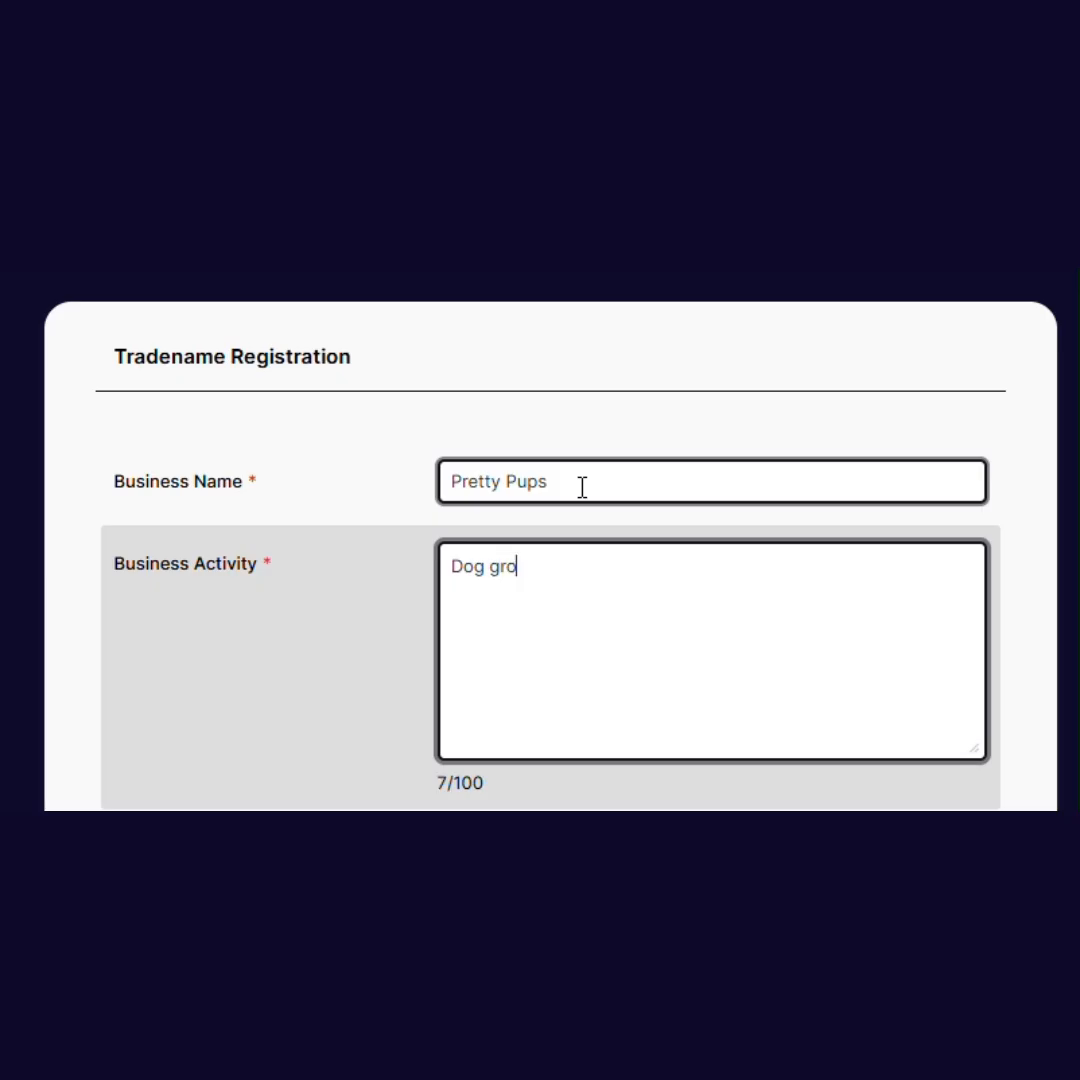
type("oming")
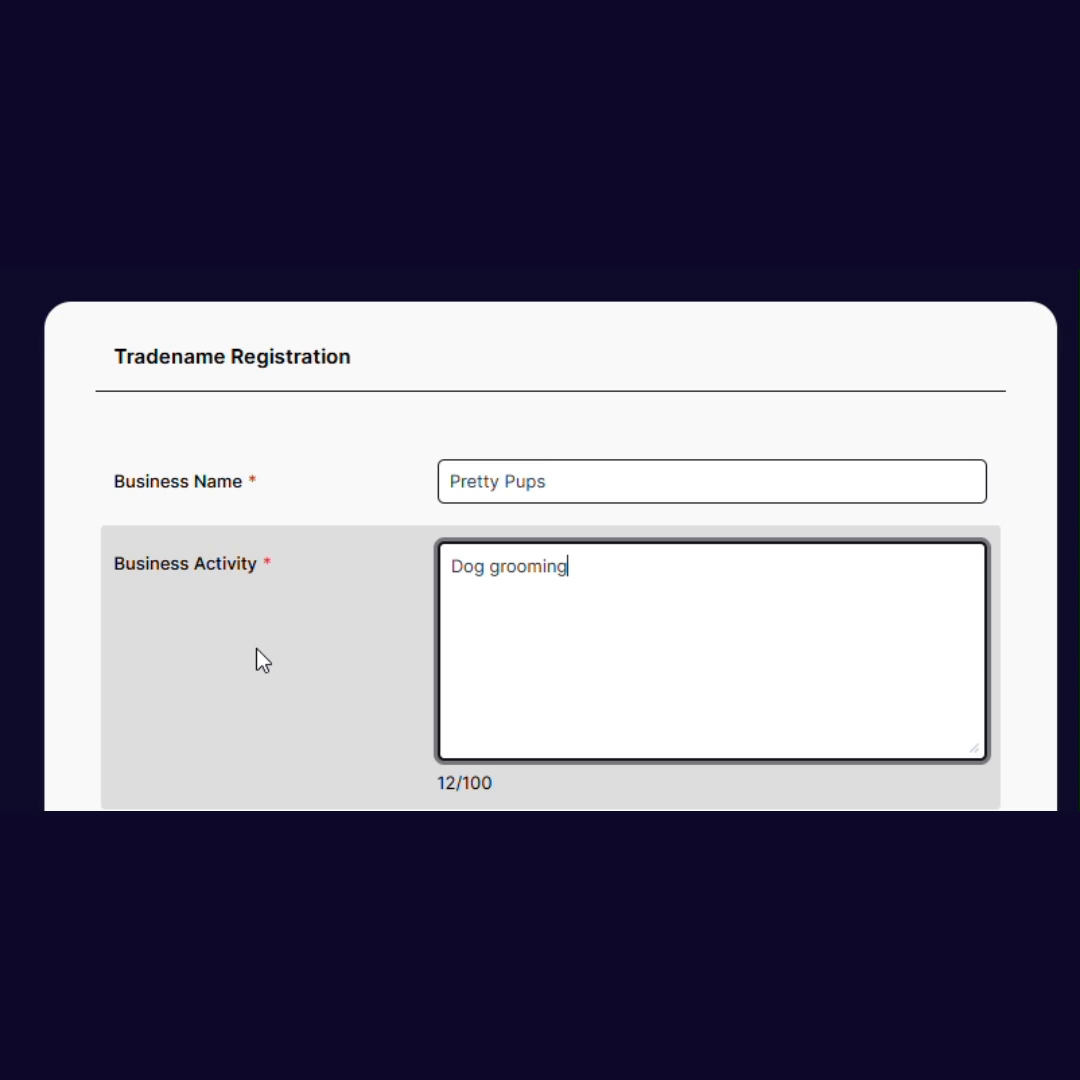
Declare the tradename's business address to be the same as the corporation address and continue to the payment page.
scroll(310, 662, "down", 2)
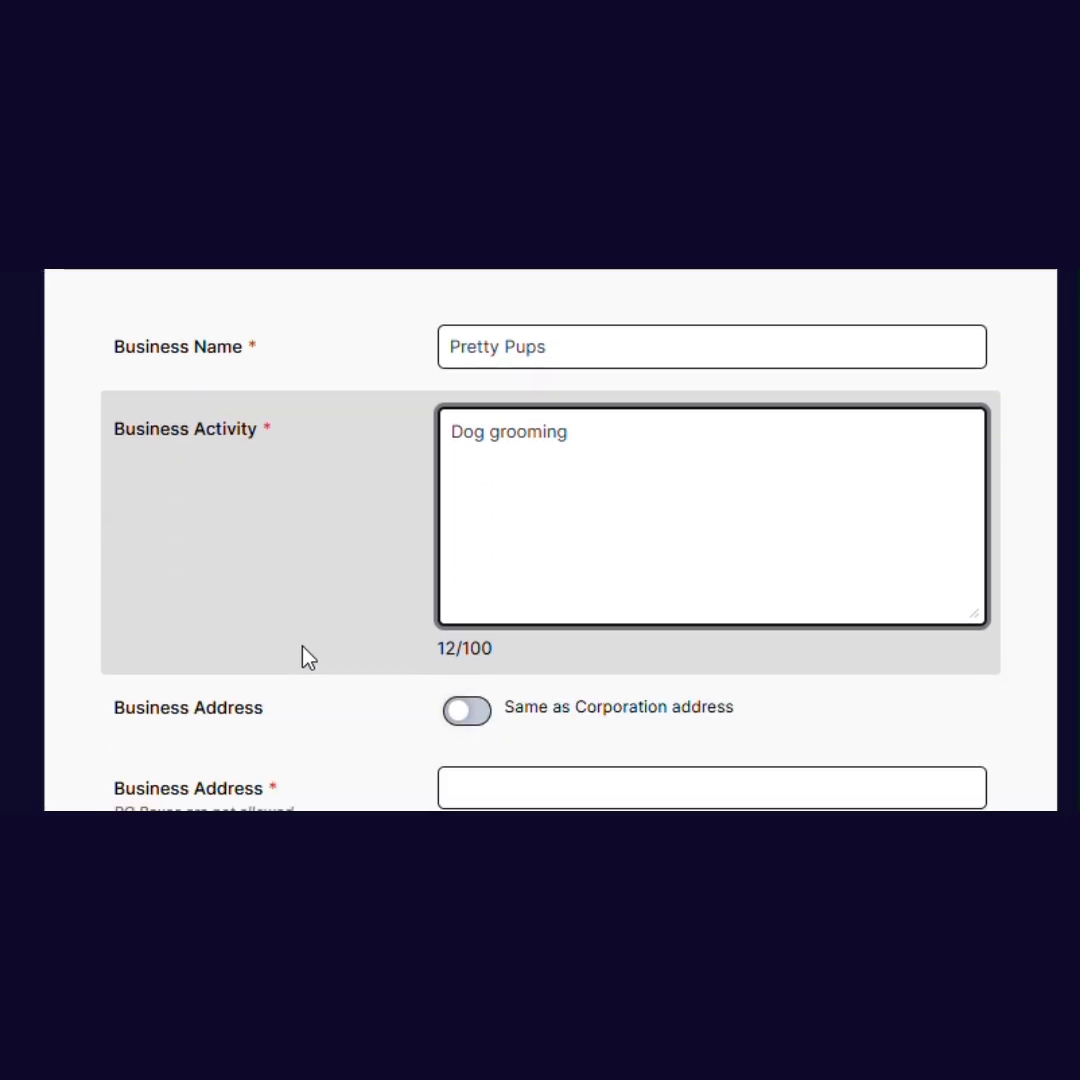
scroll(308, 657, "down", 2)
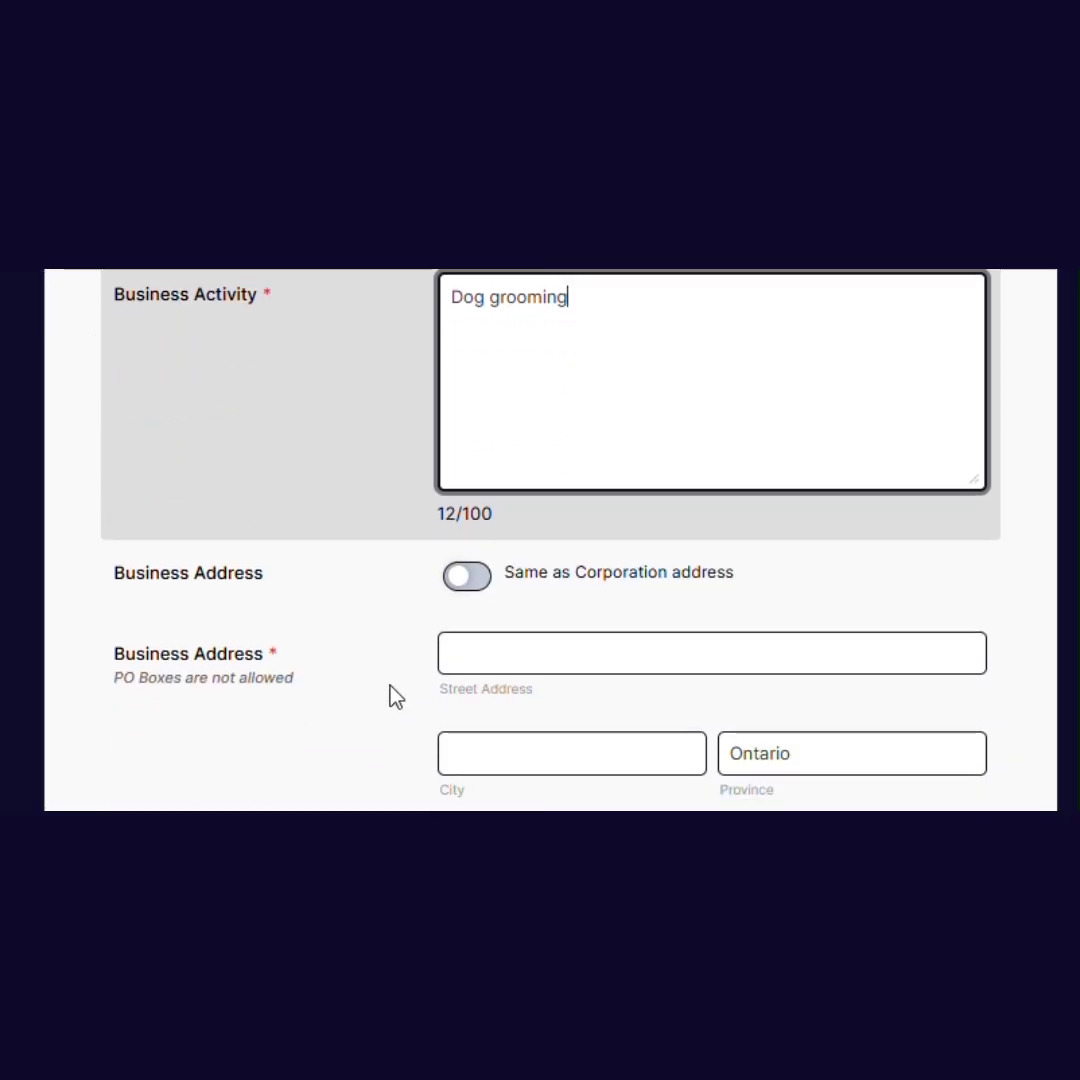
left_click(466, 578)
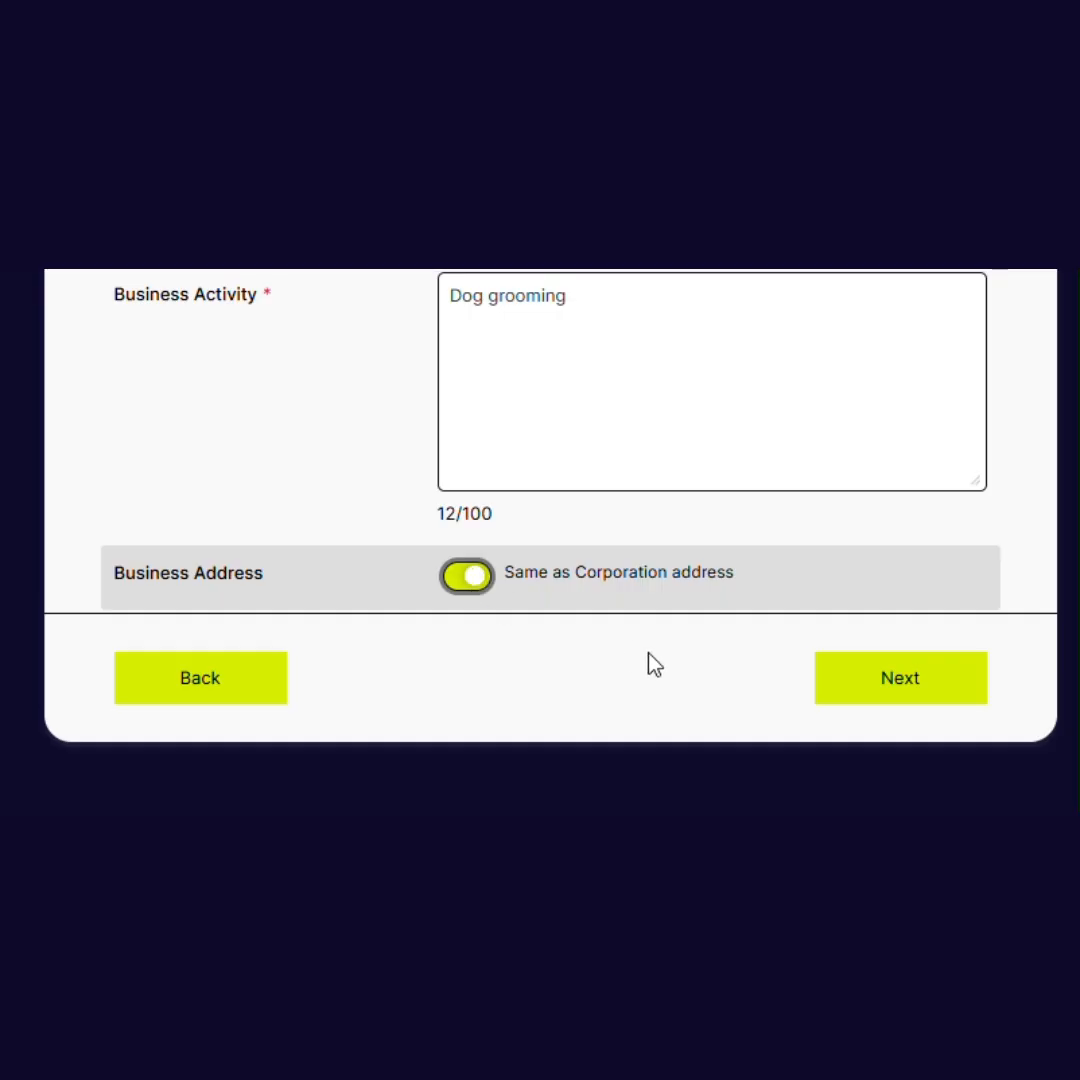
left_click(857, 680)
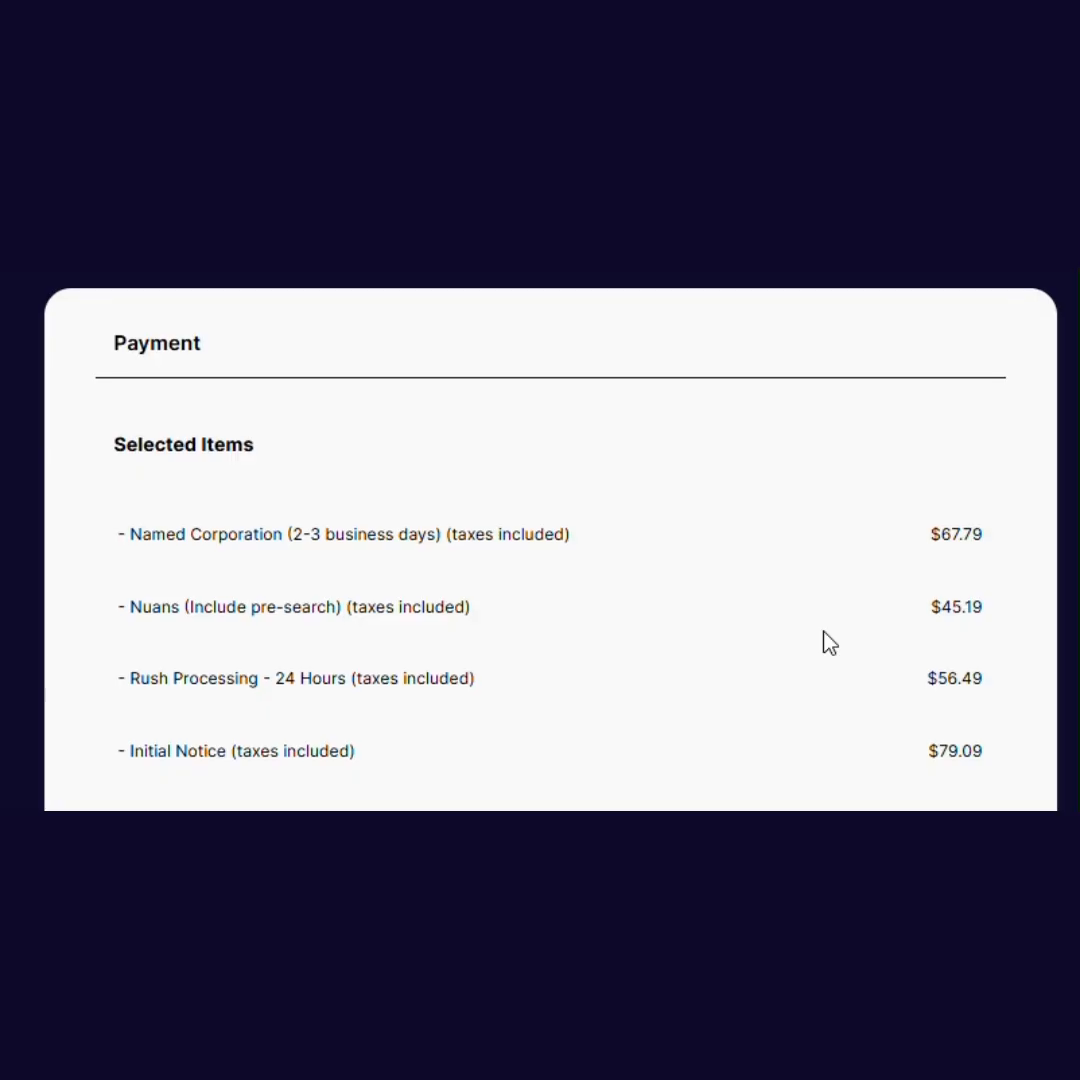
Review the selected items with their prices, the grand total, and the required credit card and billing details.
scroll(828, 643, "down", 3)
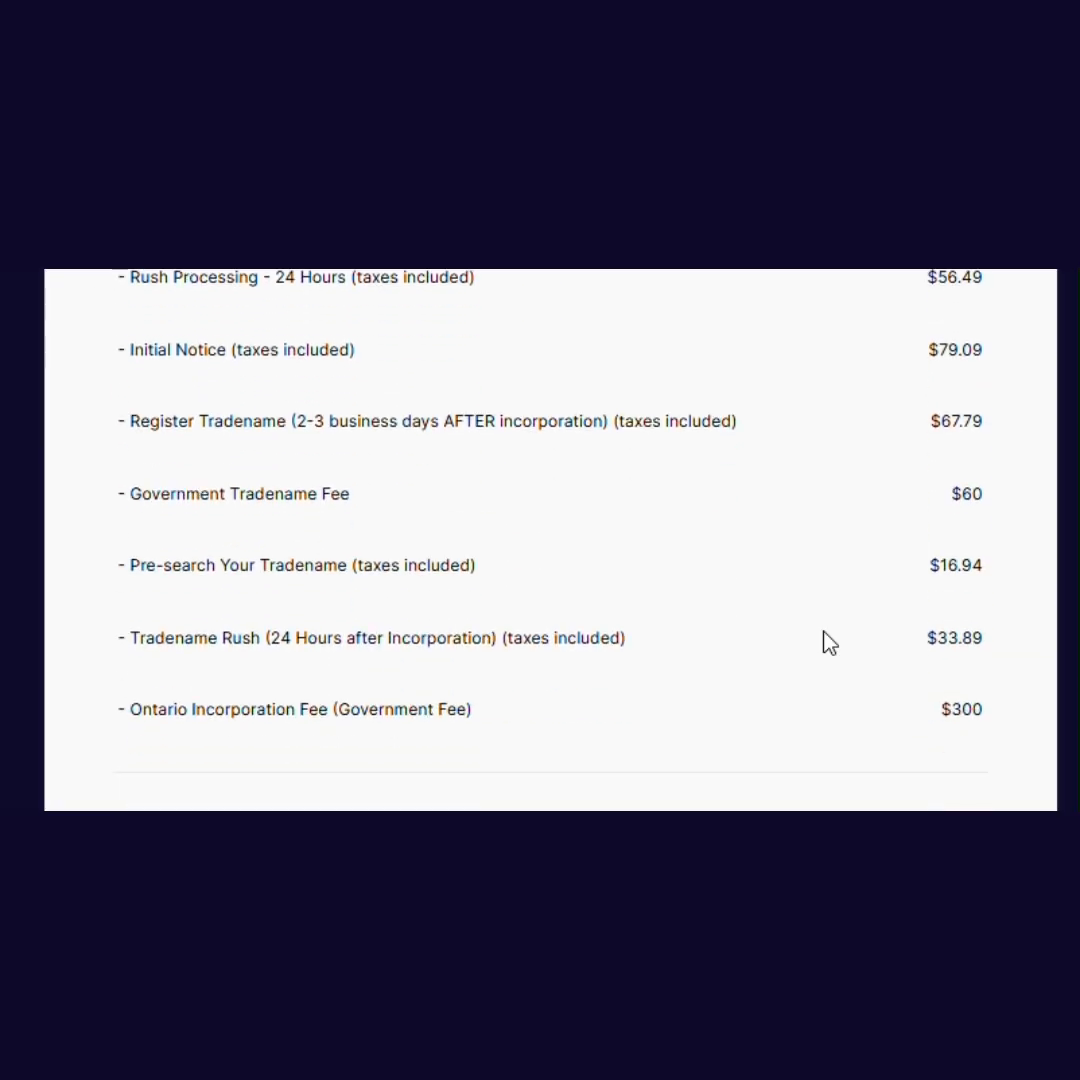
scroll(828, 643, "down", 3)
scroll(700, 640, "down", 1)
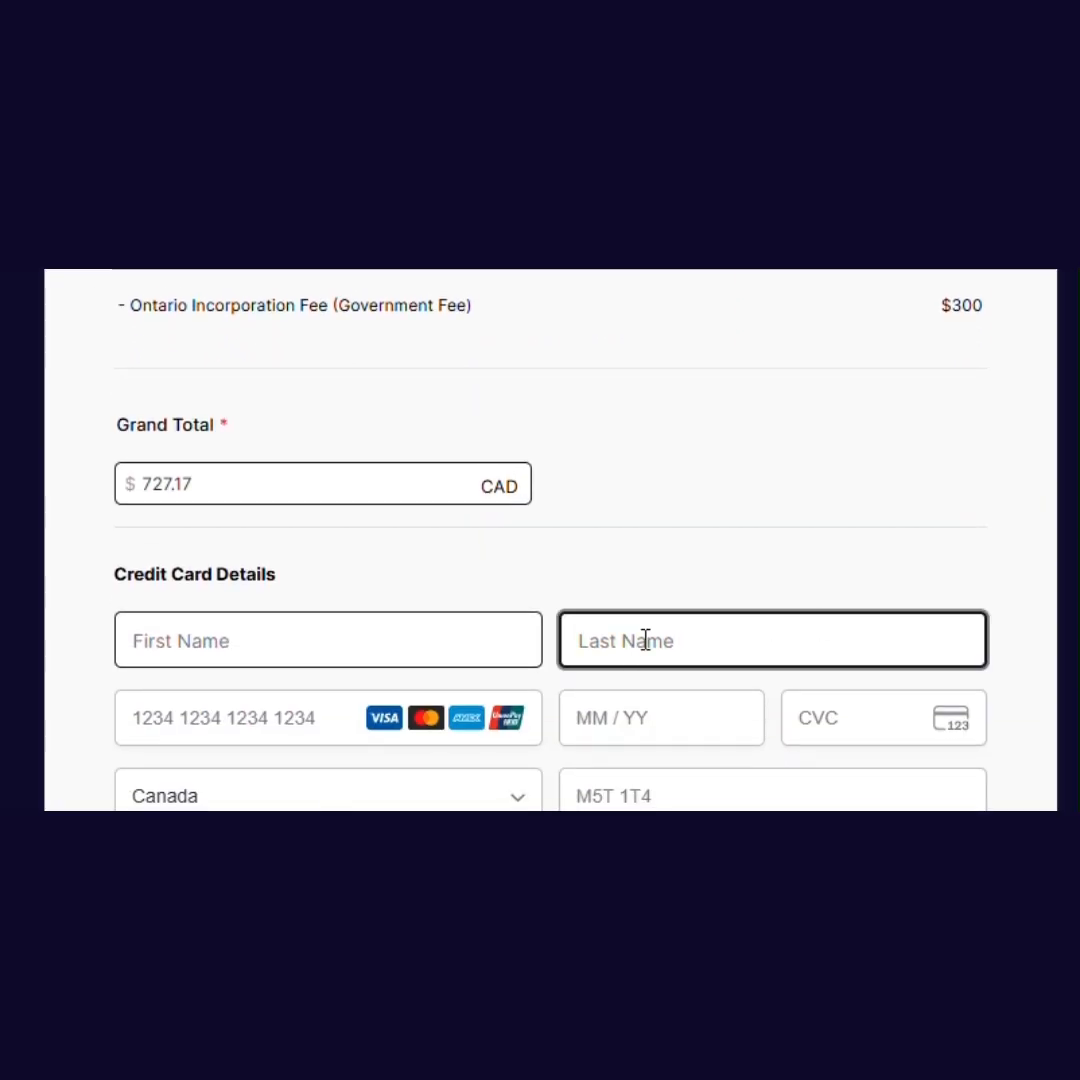
scroll(578, 515, "down", 2)
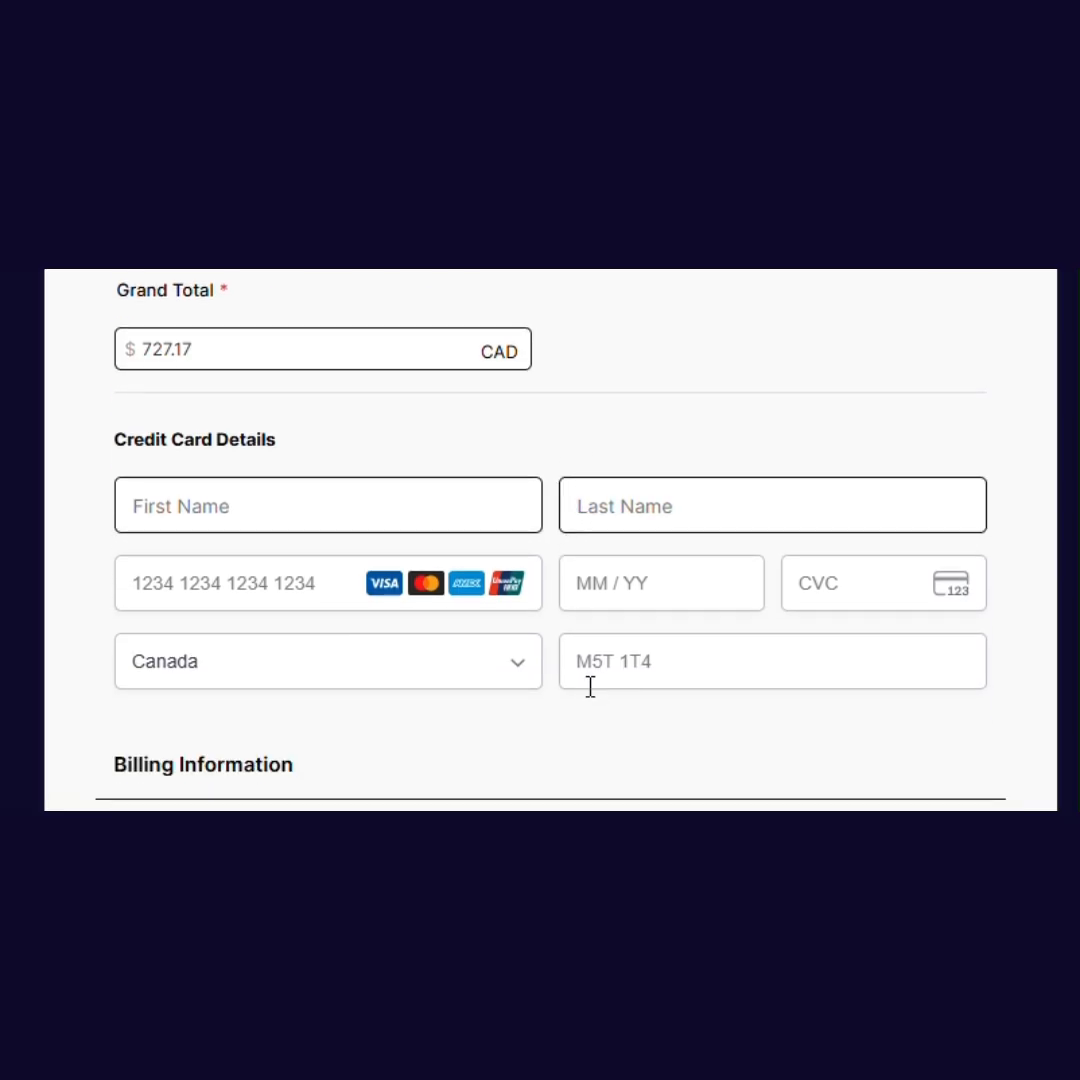
scroll(624, 740, "down", 3)
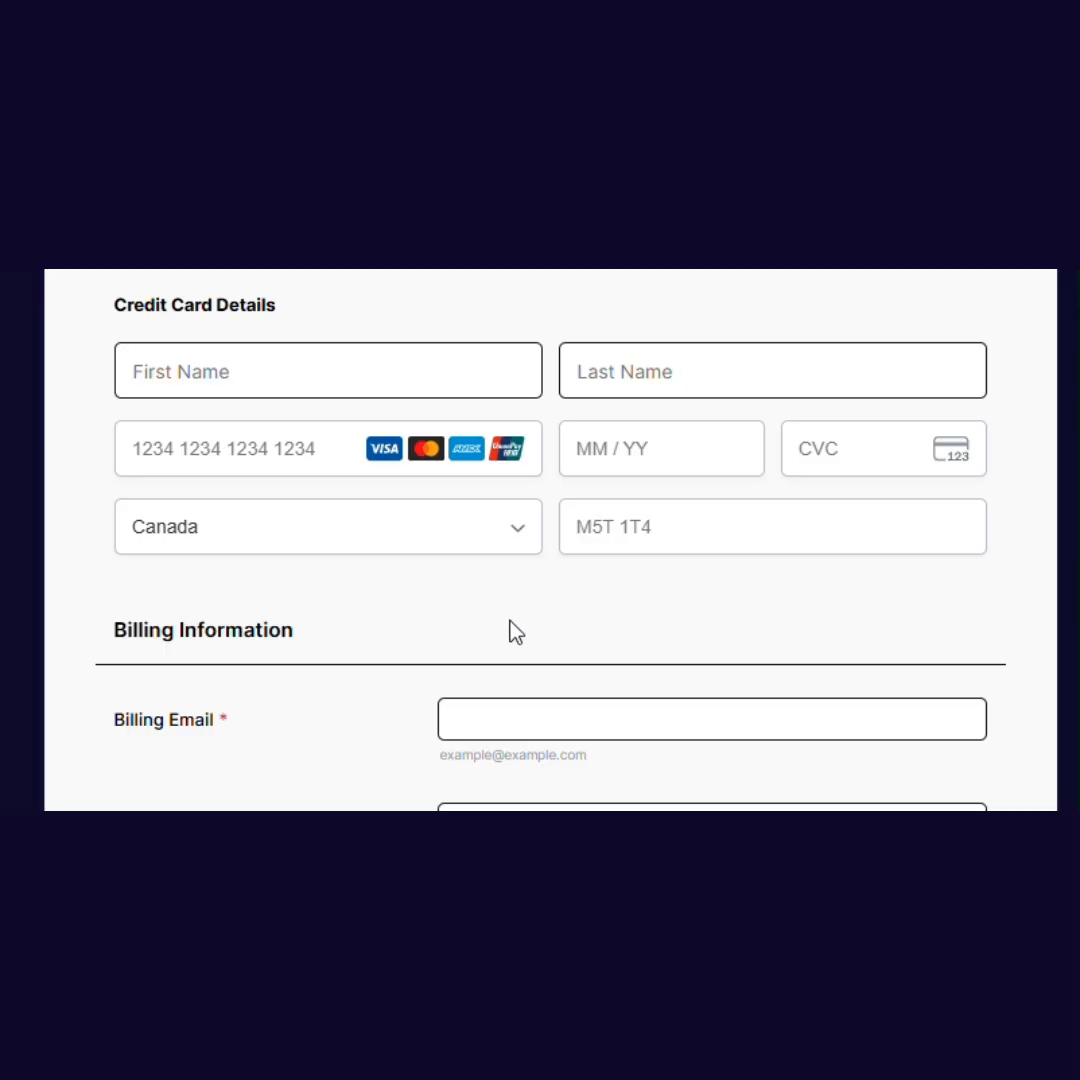
scroll(517, 632, "down", 9)
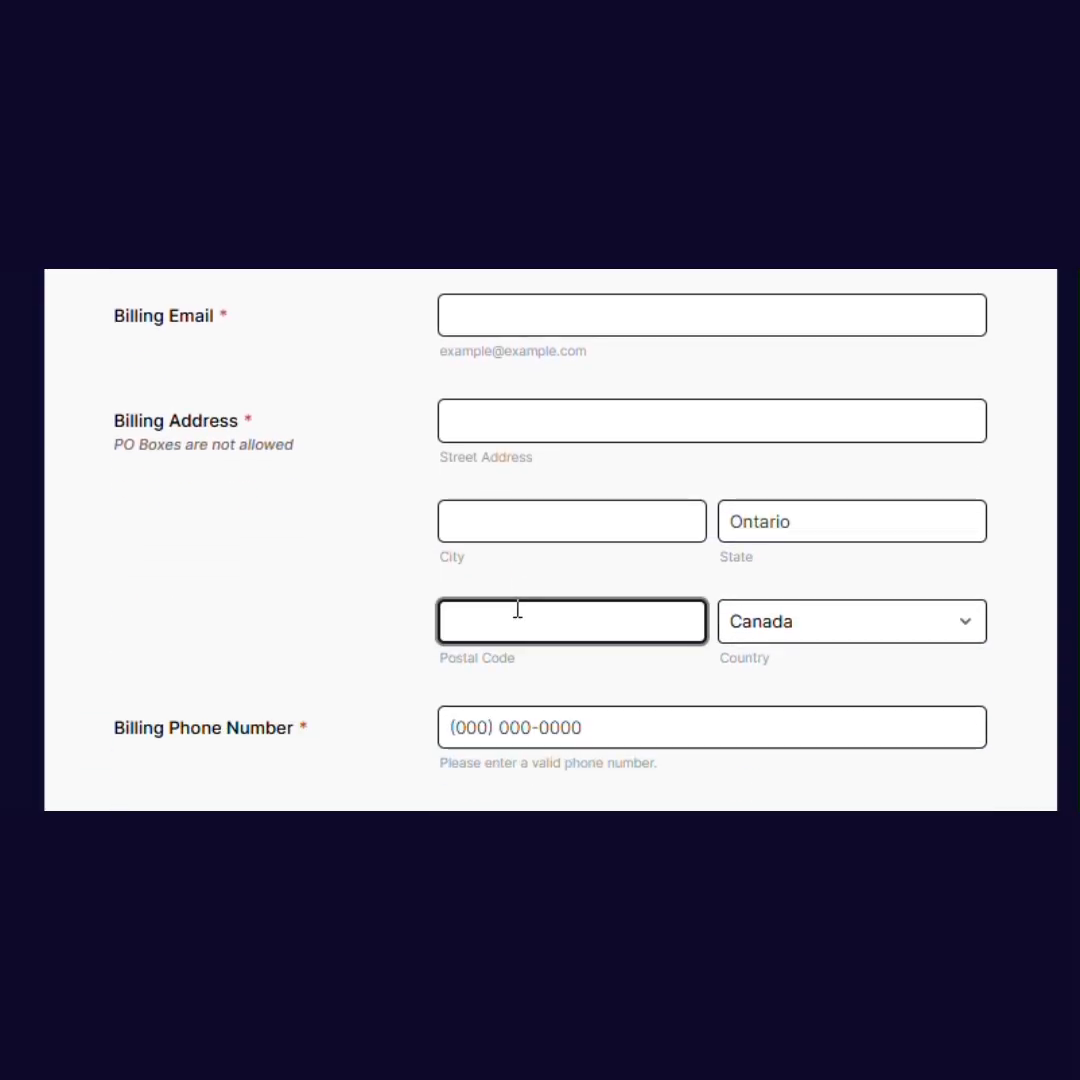
Fill in the billing email address in the billing information.
scroll(512, 610, "up", 3)
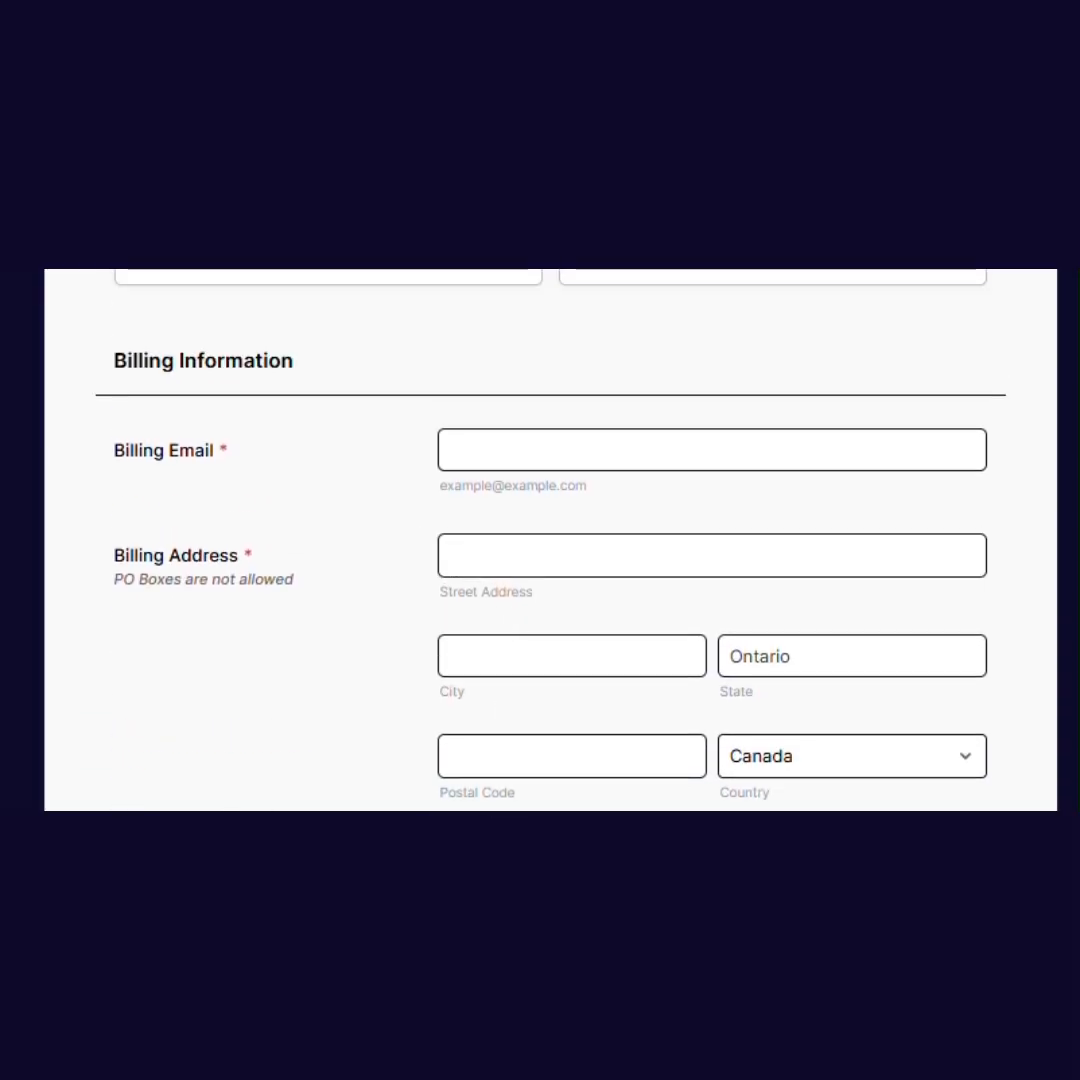
scroll(309, 489, "down", 2)
left_click(513, 361)
type("jane@")
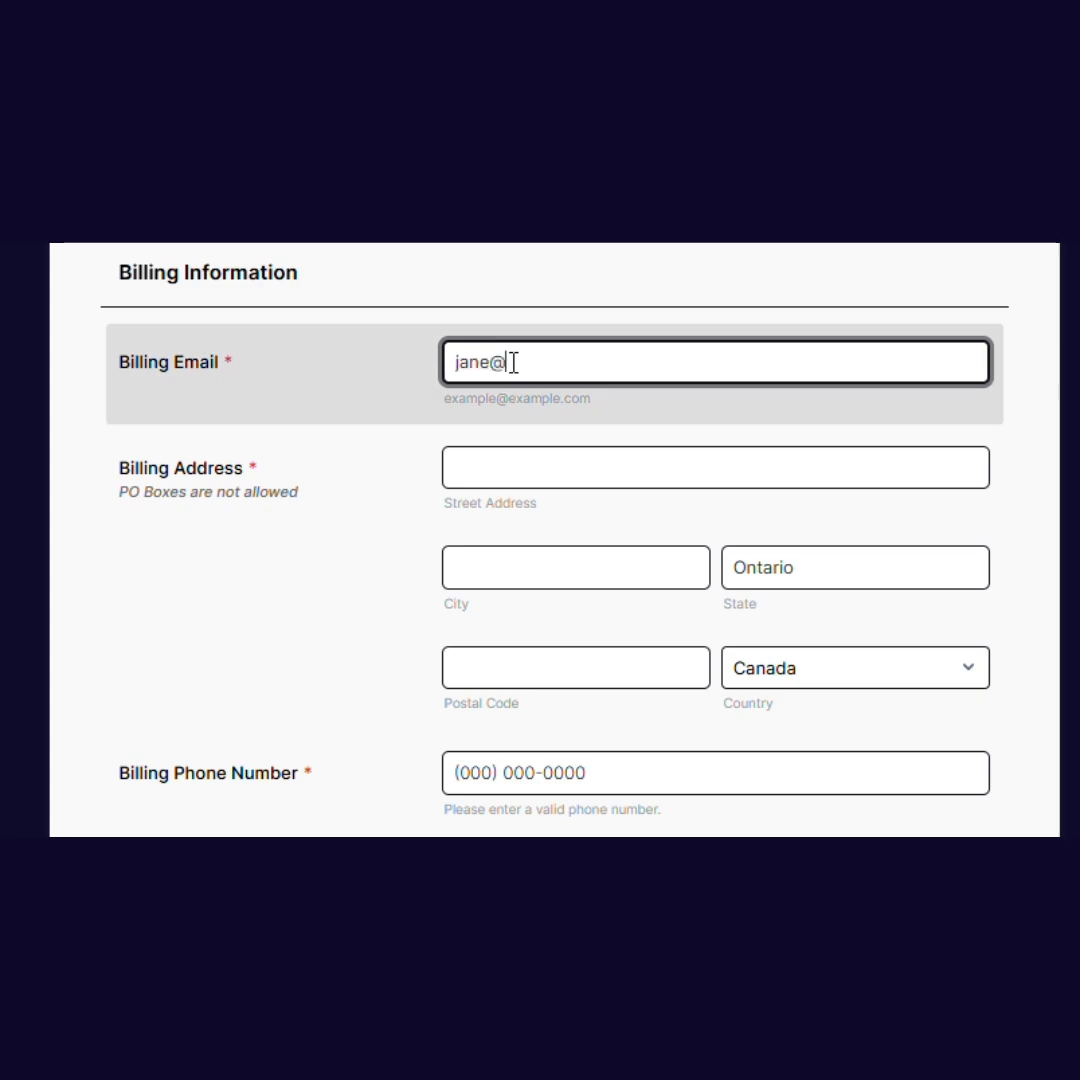
type("mail.com")
Fill in the billing street address, city and postal code, keeping the preset province and country.
left_click(550, 468)
type("1")
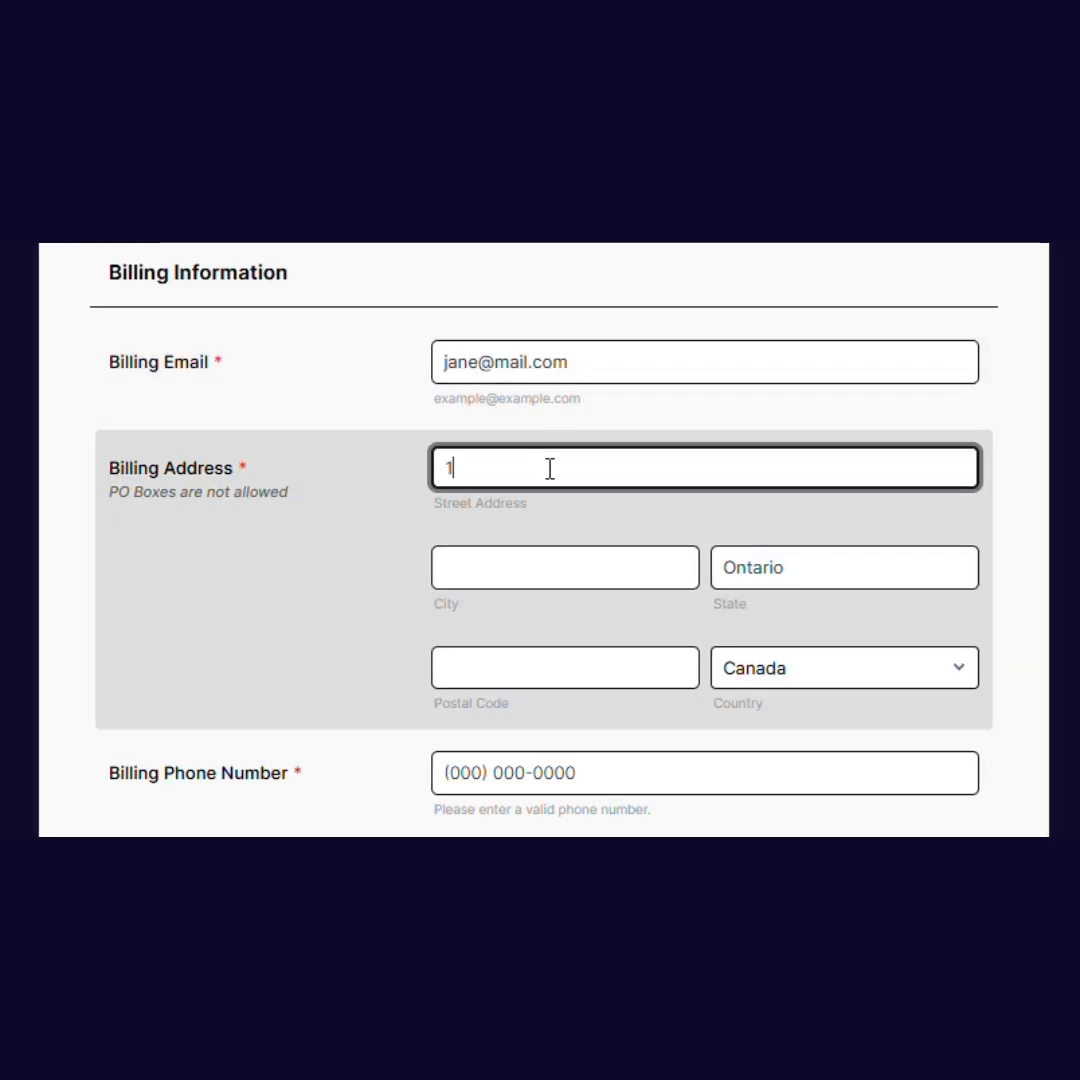
type("23 Main Street")
key("Tab")
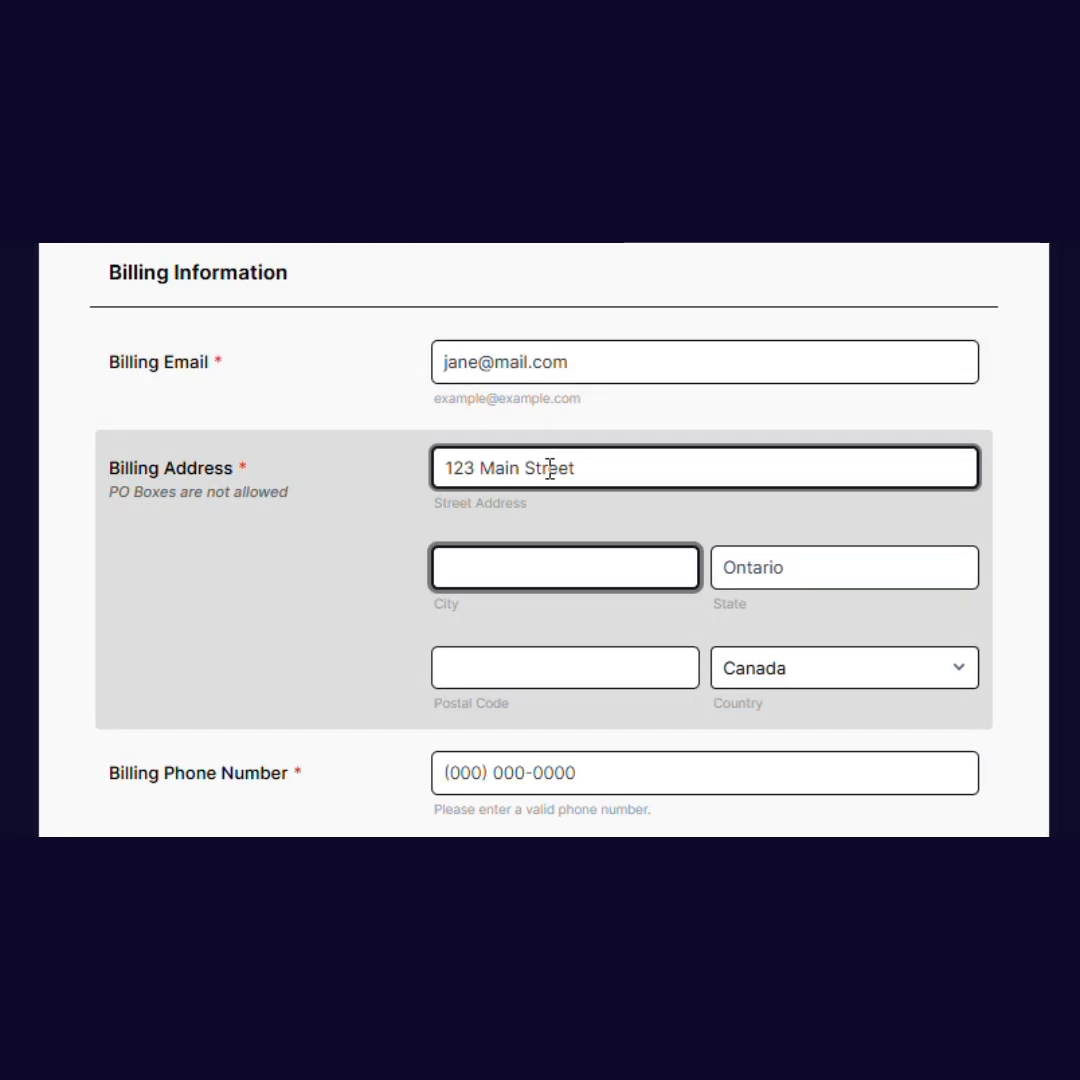
type("Anytown")
key("Tab")
type("A1A1A1")
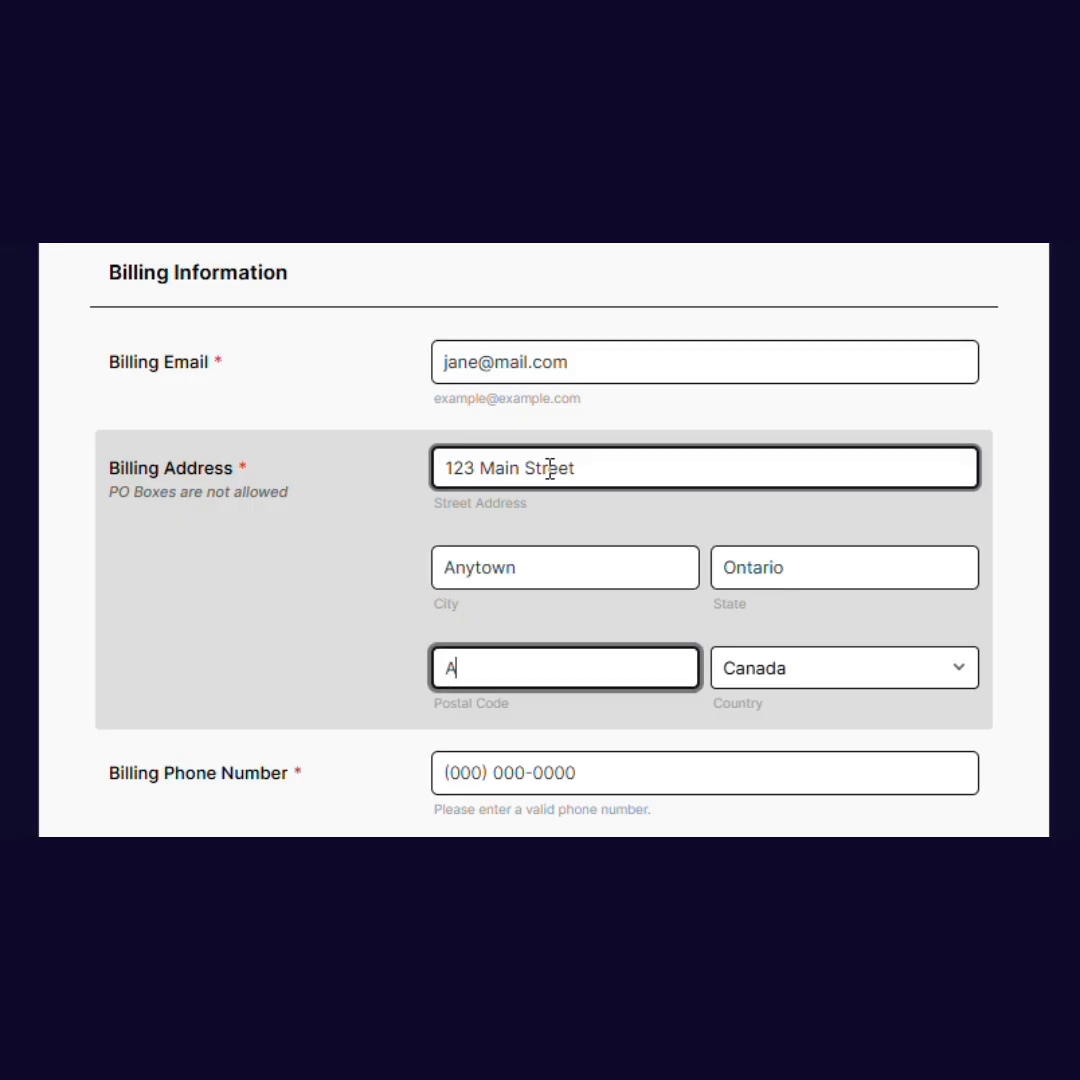
Fill in the billing phone number below the billing address.
key("Tab")
key("Tab")
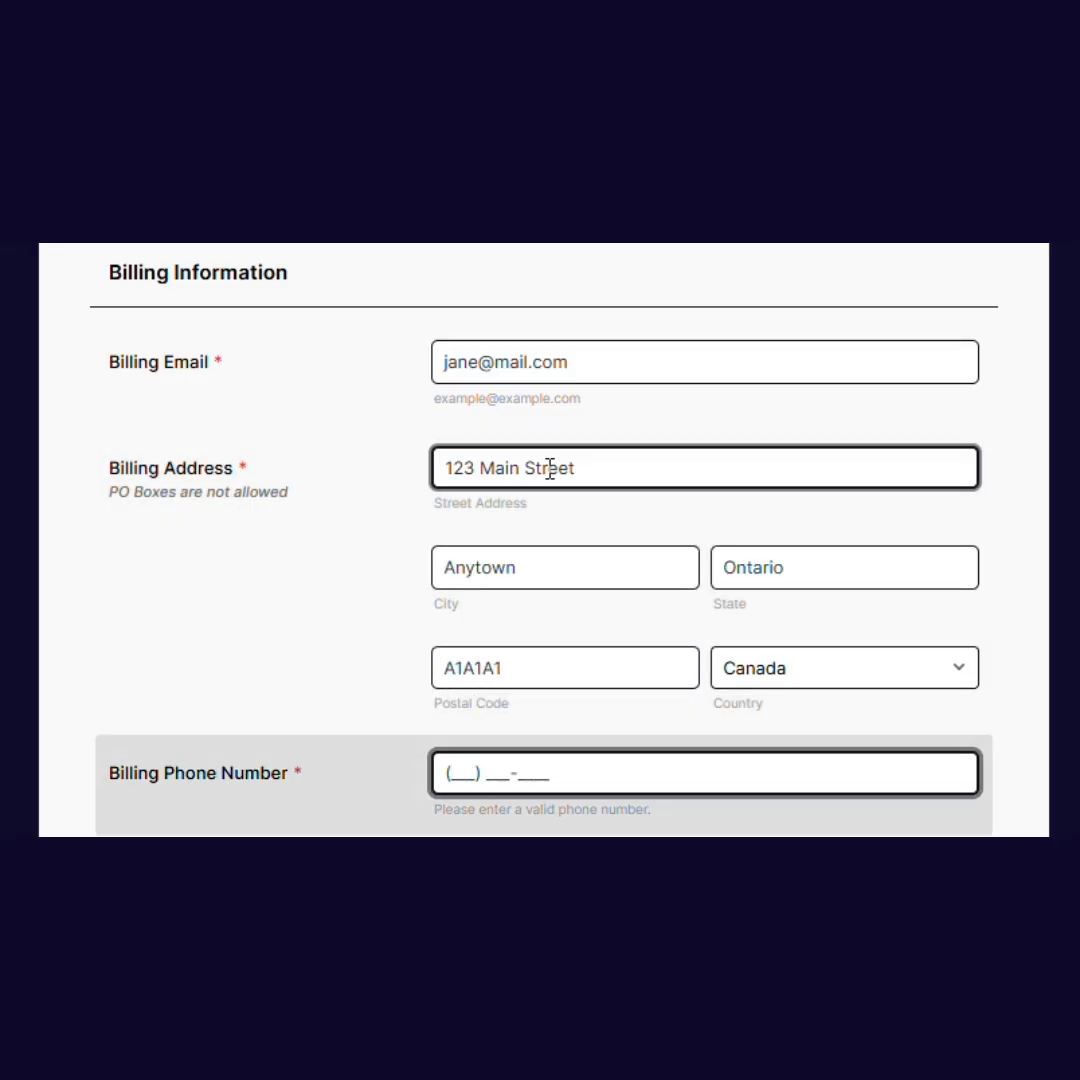
type("416) 555-1")
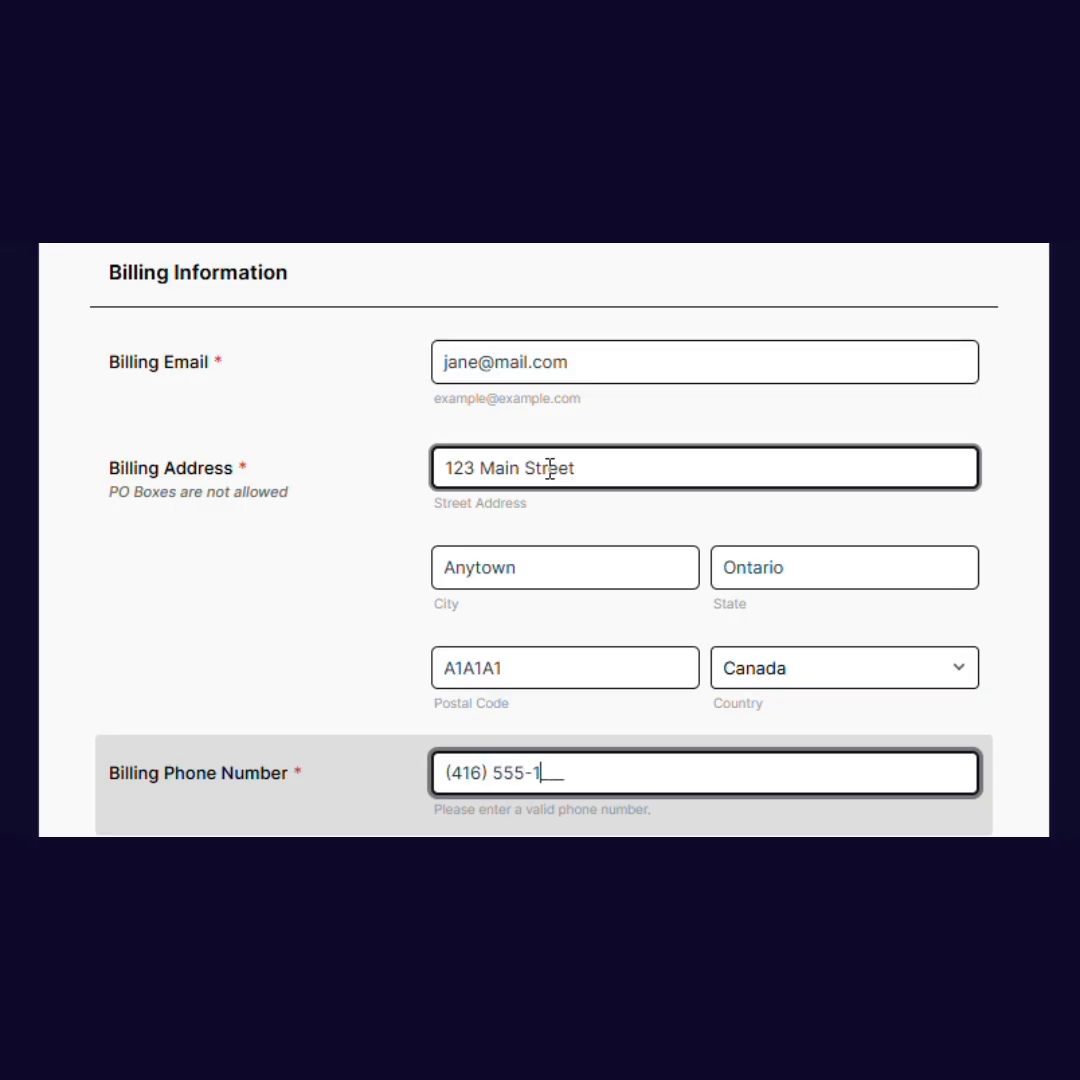
type("234")
left_click(451, 810)
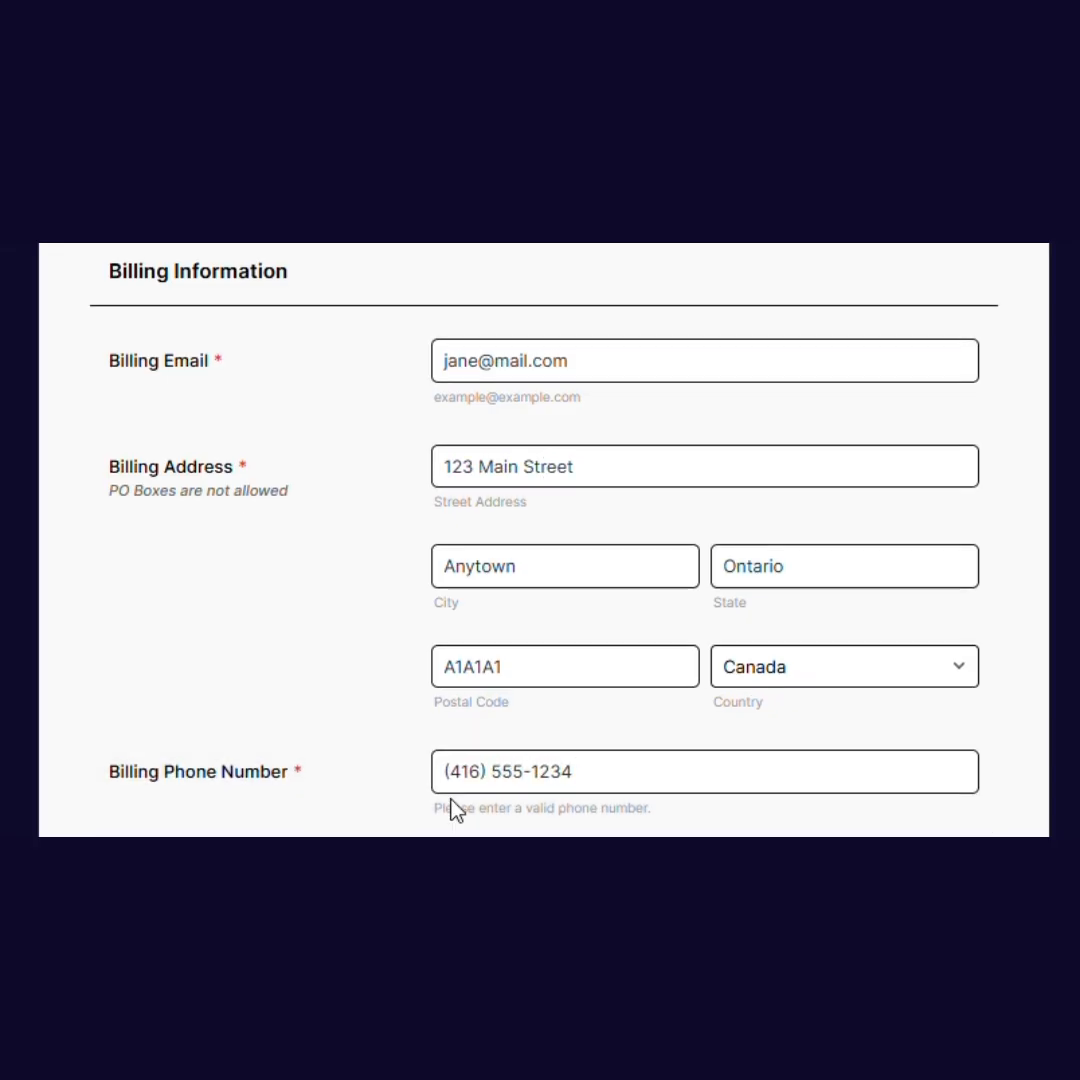
Answer the security checkpoint 1*6 with 6 and submit the order.
scroll(434, 713, "down", 3)
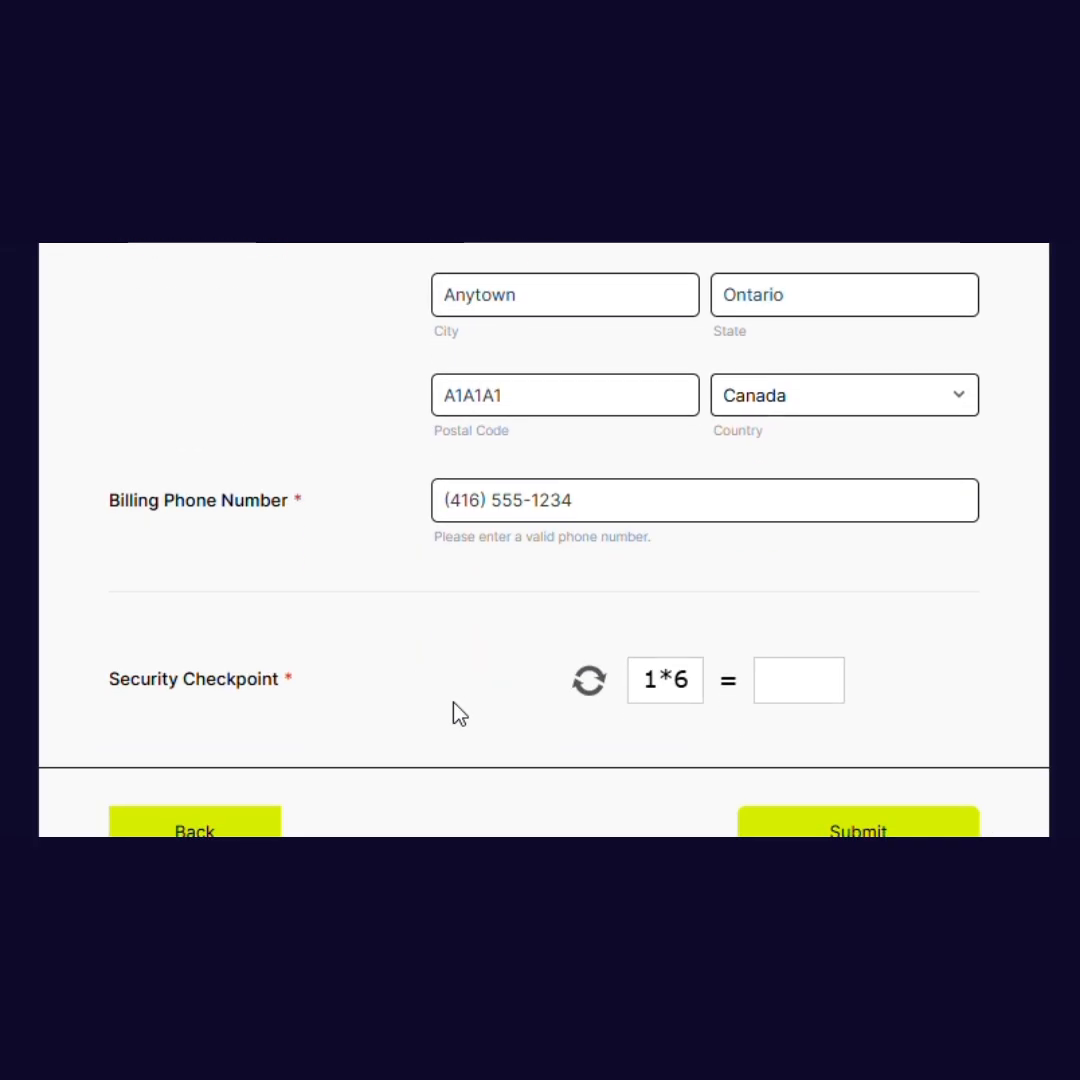
scroll(456, 714, "down", 2)
left_click(830, 547)
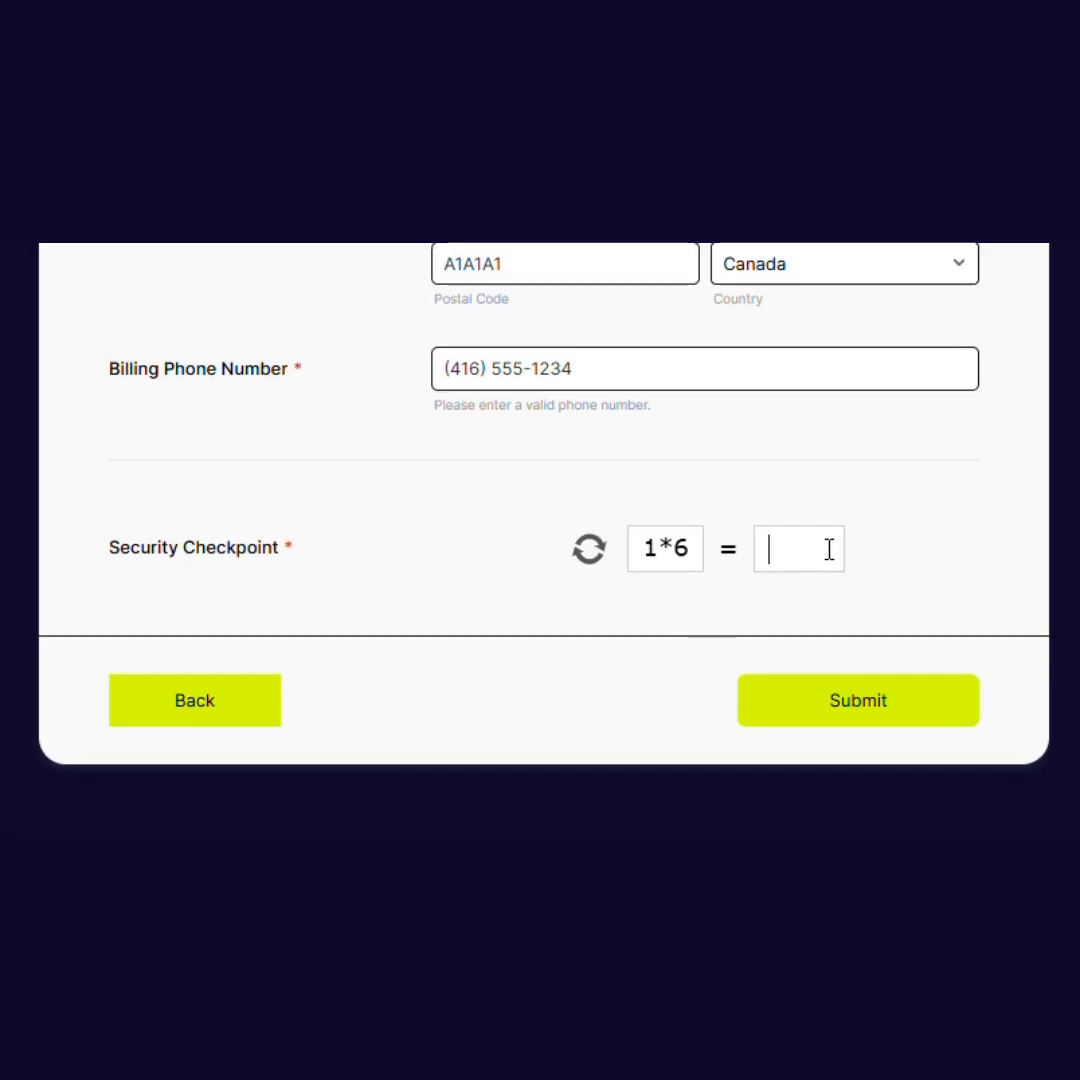
type("6")
left_click(863, 711)
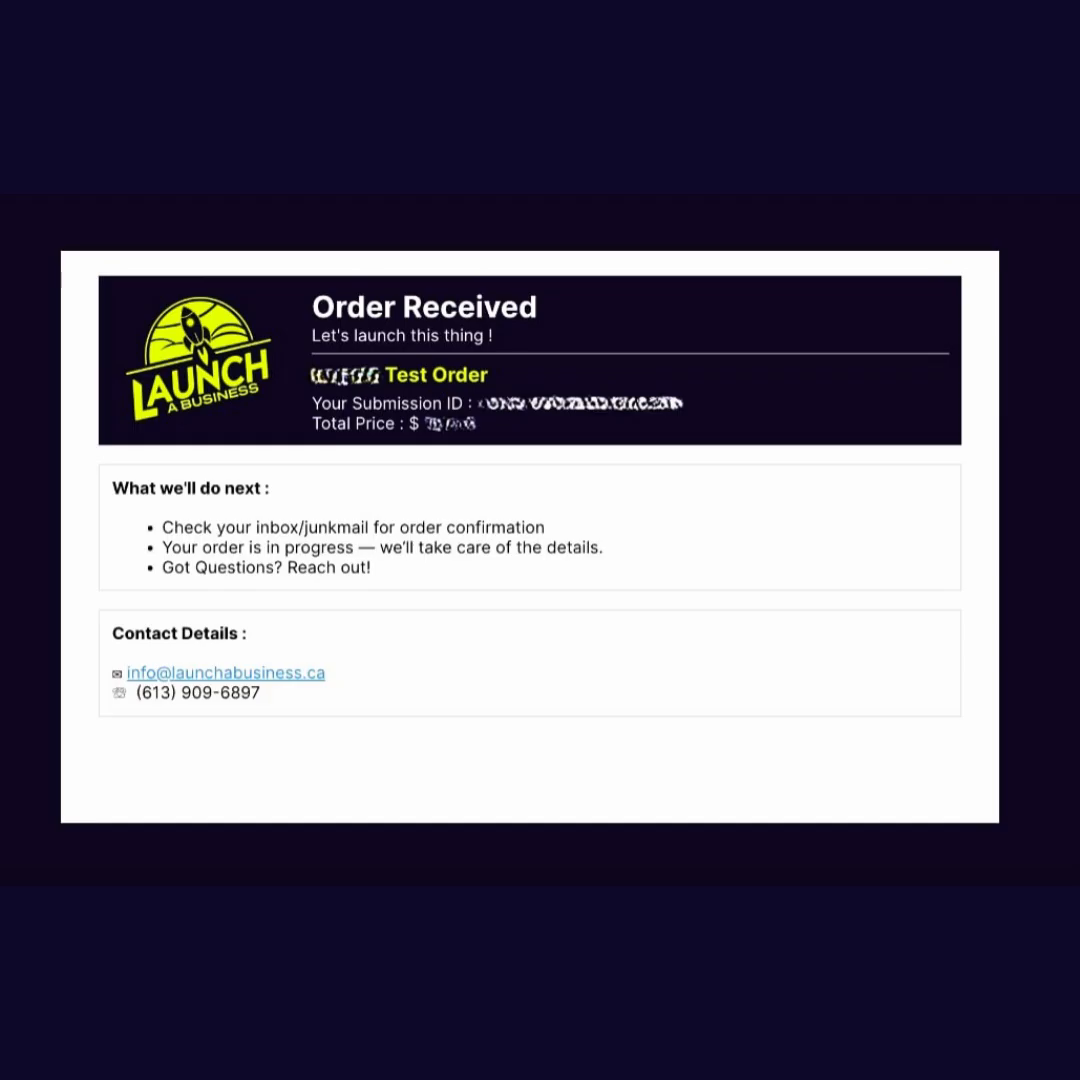